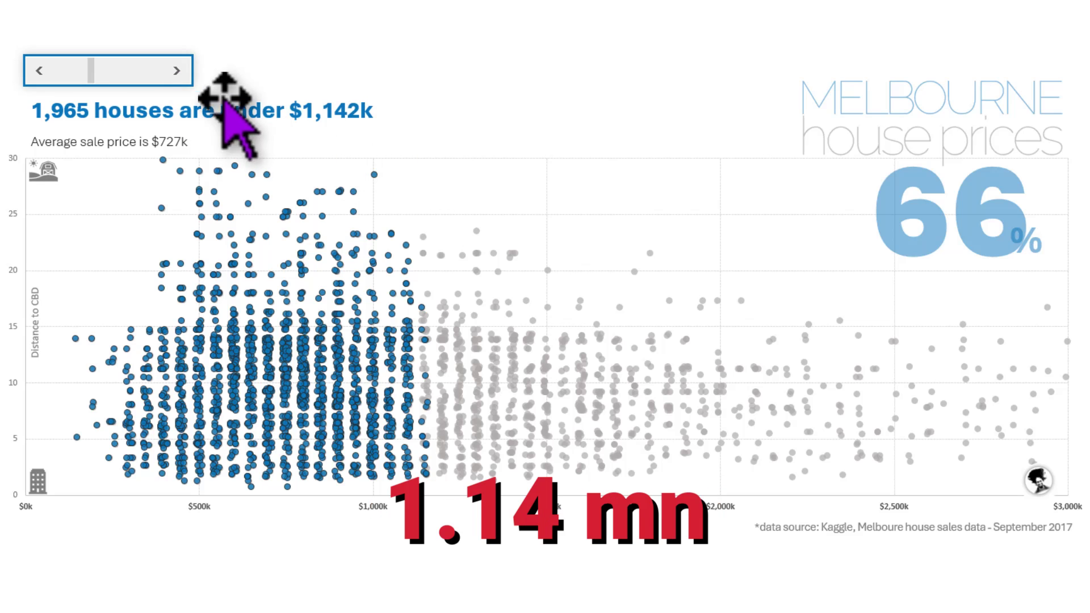
Raise the chart's price threshold two steps, from $1,142k to $1,428k, so 80% of houses highlight
click(177, 70)
click(176, 70)
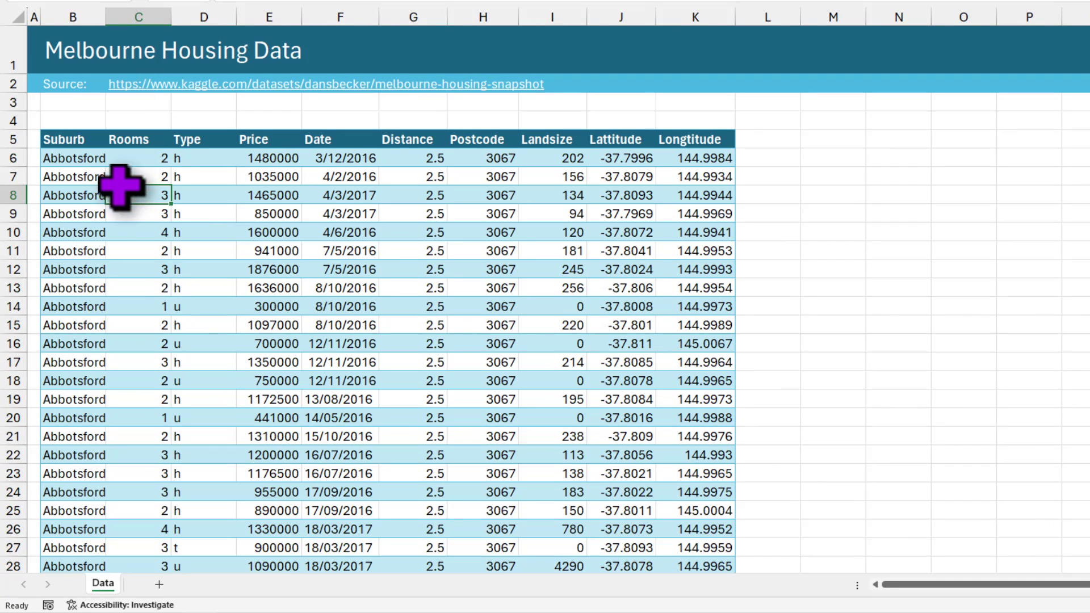
drag(59, 141, 698, 142)
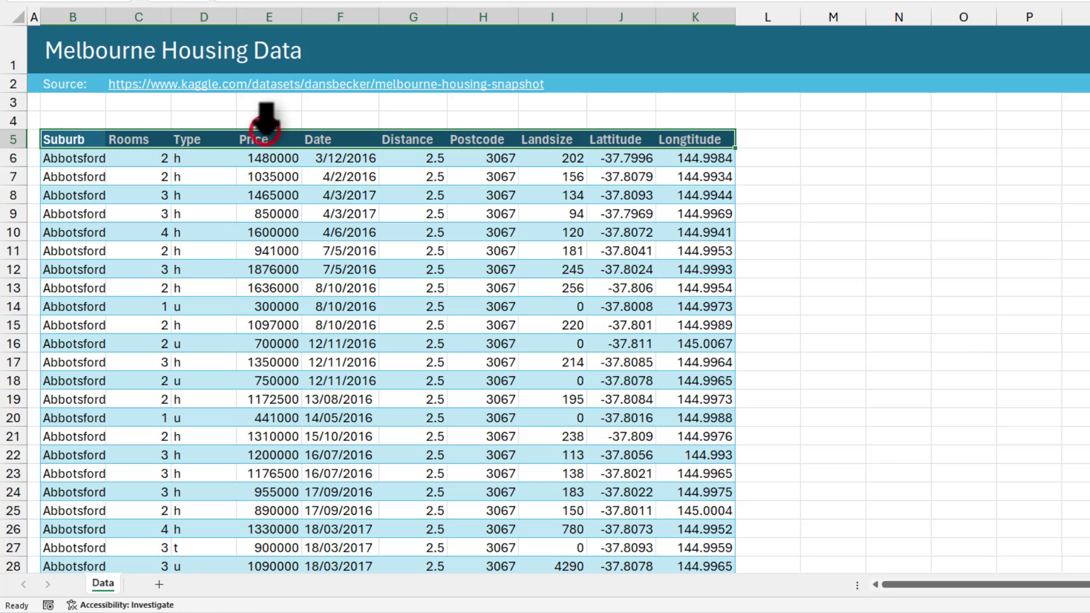
click(266, 128)
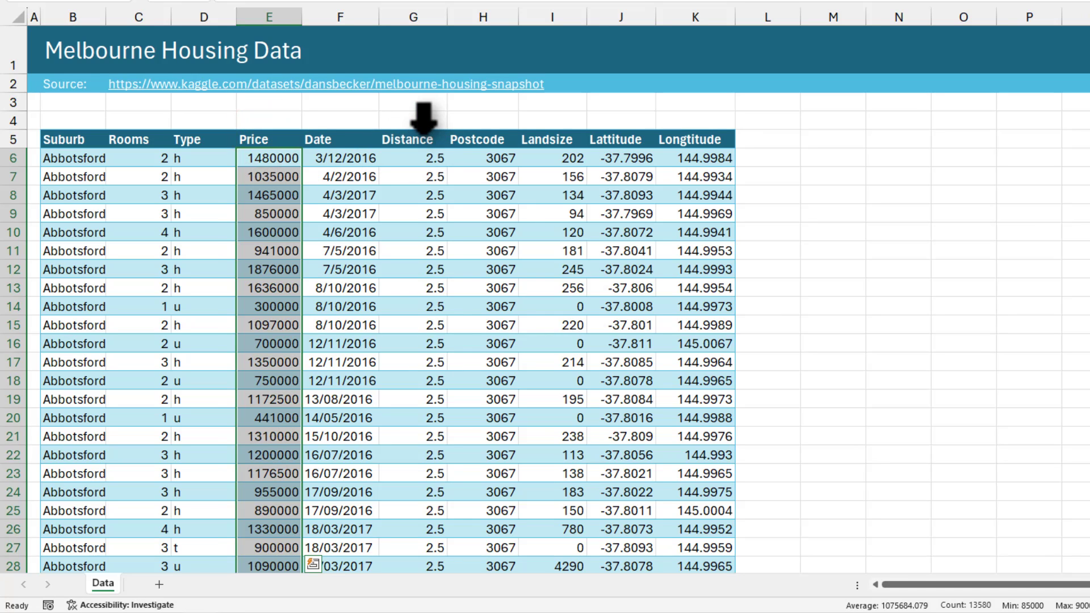
click(421, 131)
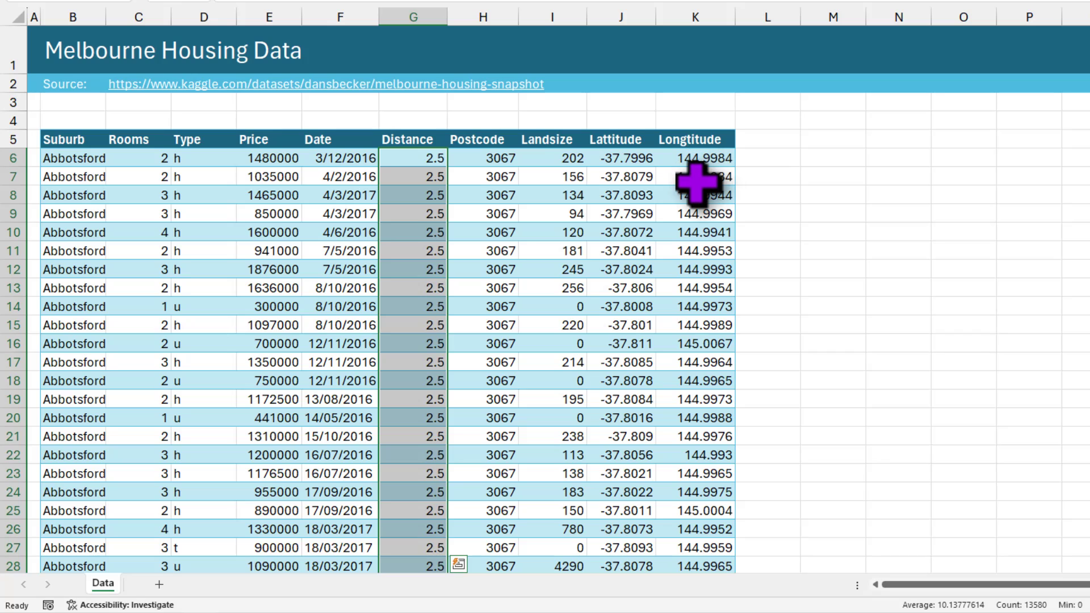
click(159, 585)
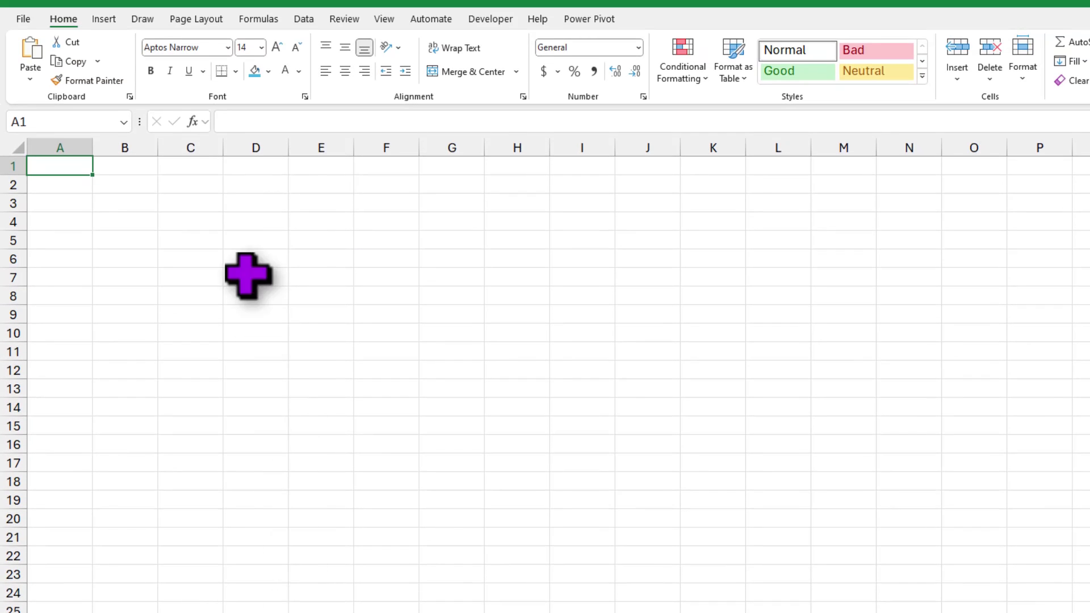
Draw a form-control scroll bar on the new sheet spanning roughly C3:H7
click(489, 21)
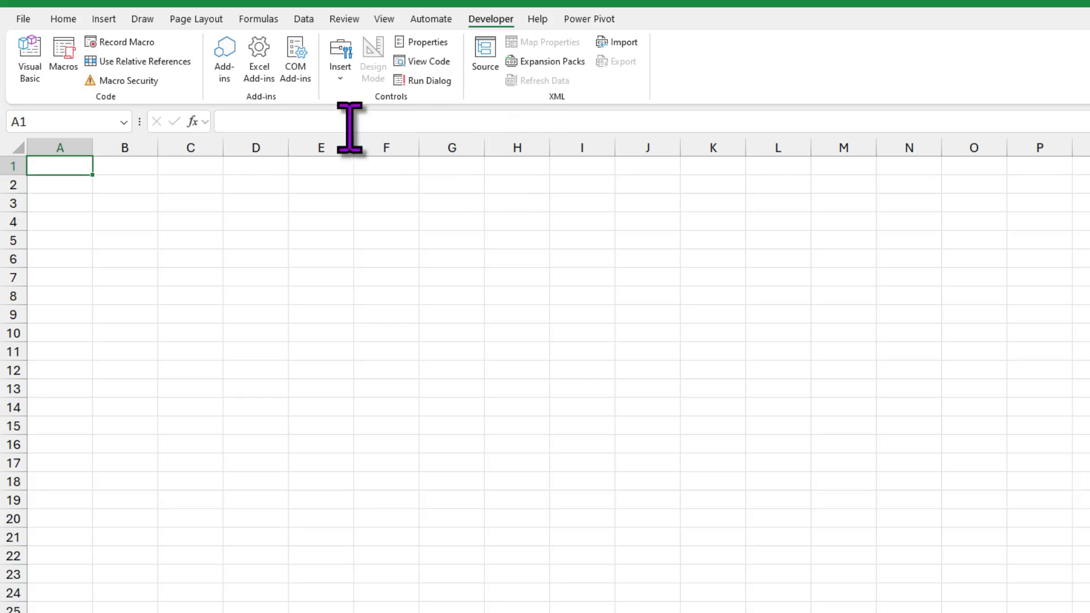
click(338, 76)
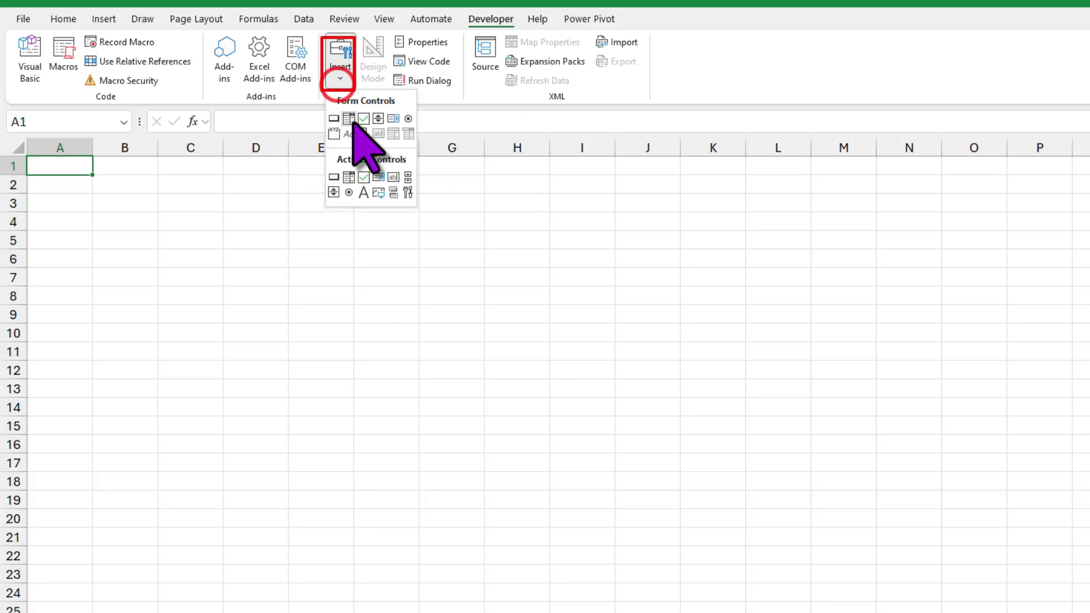
click(361, 136)
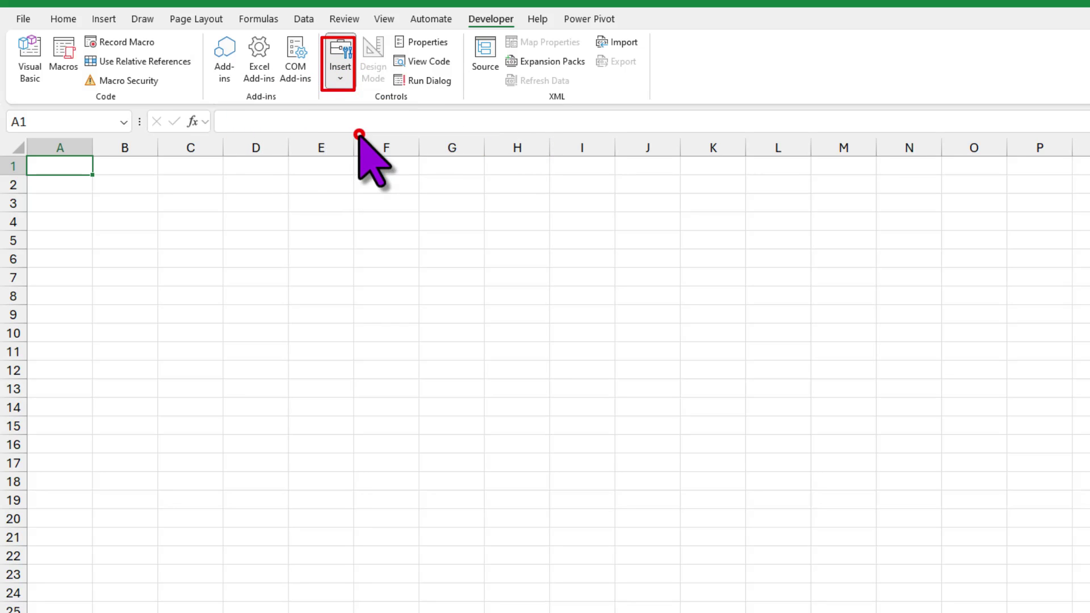
drag(194, 199, 528, 280)
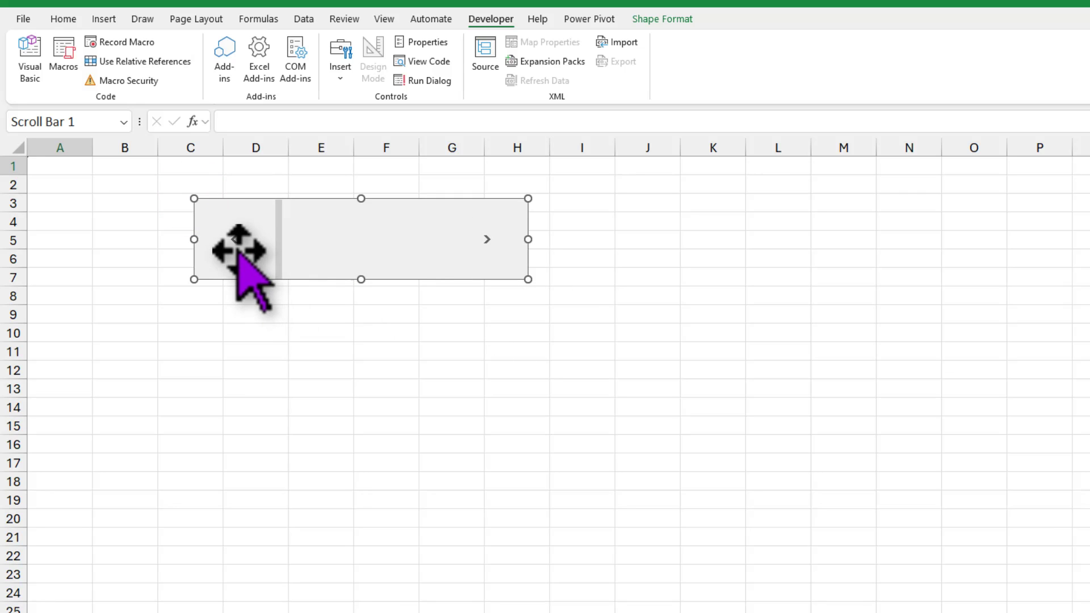
In the scroll bar's Format Control settings, set minimum 1 and incremental and page change 5
right_click(477, 250)
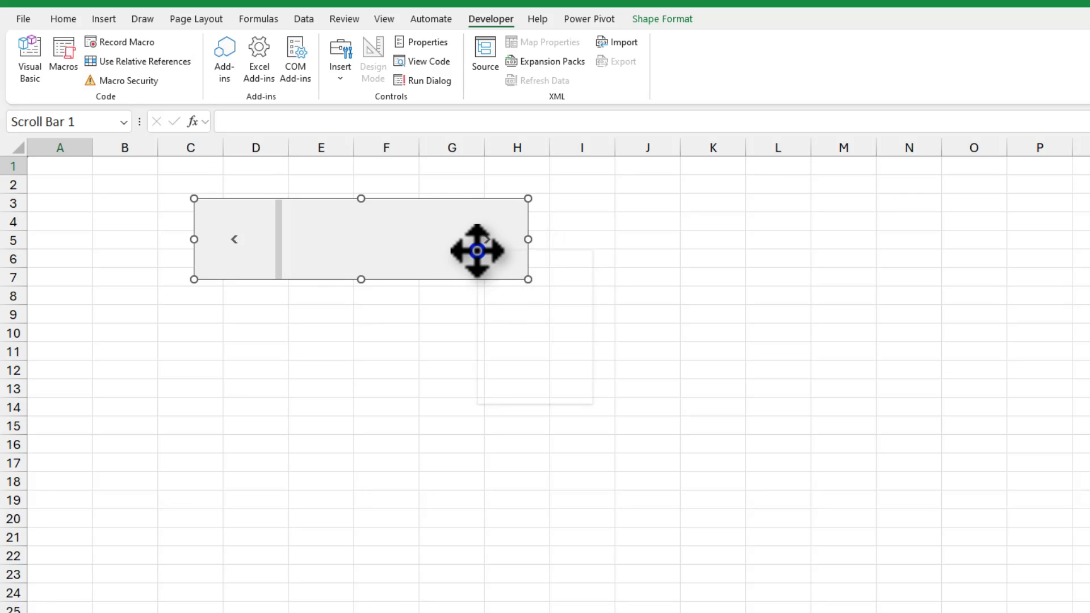
click(533, 390)
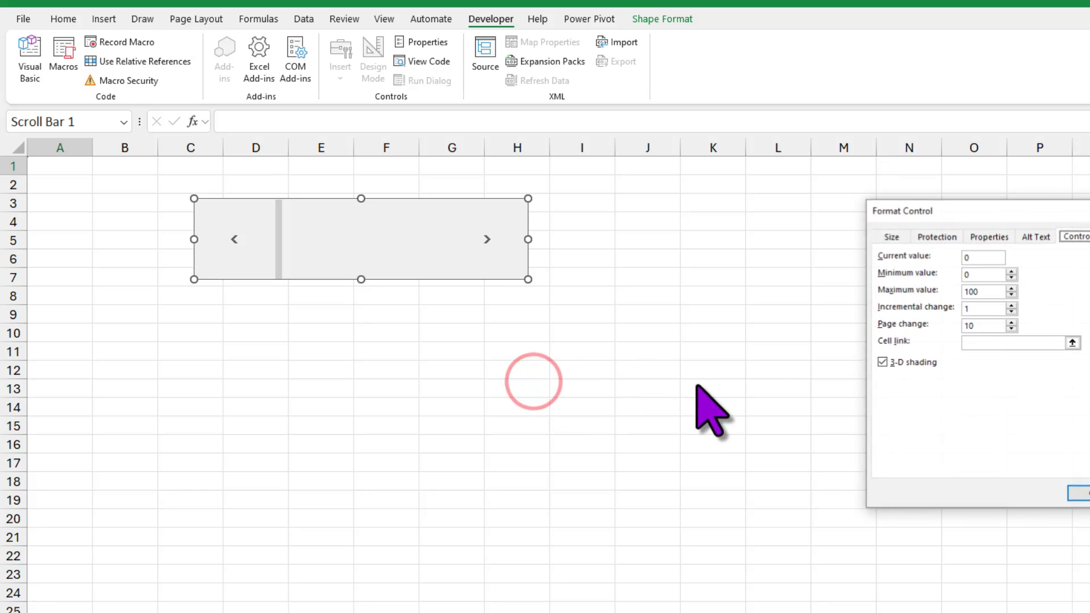
double_click(974, 275)
text(1)
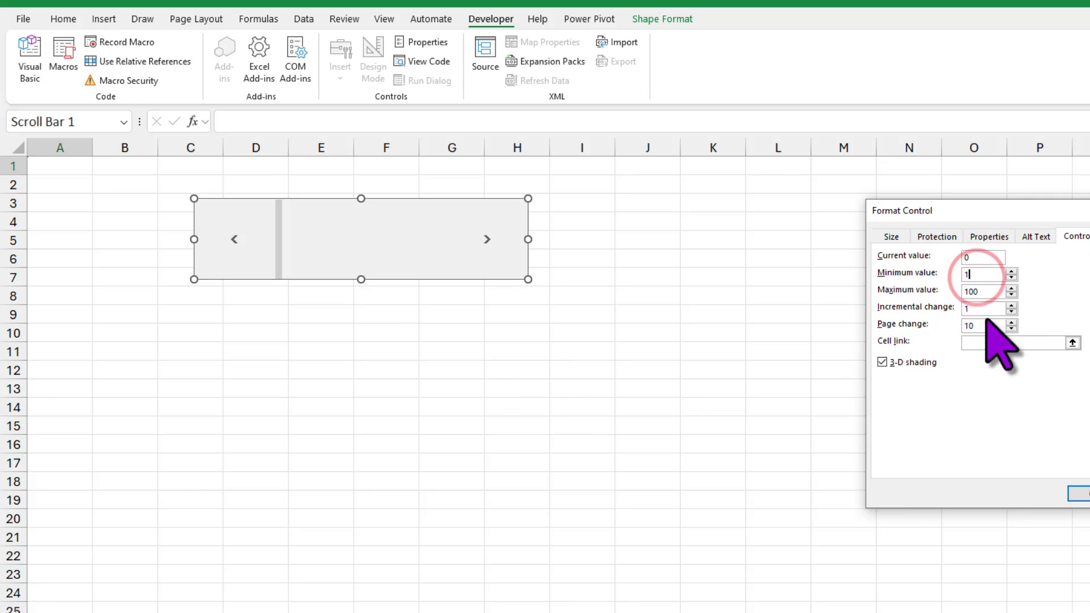
double_click(981, 309)
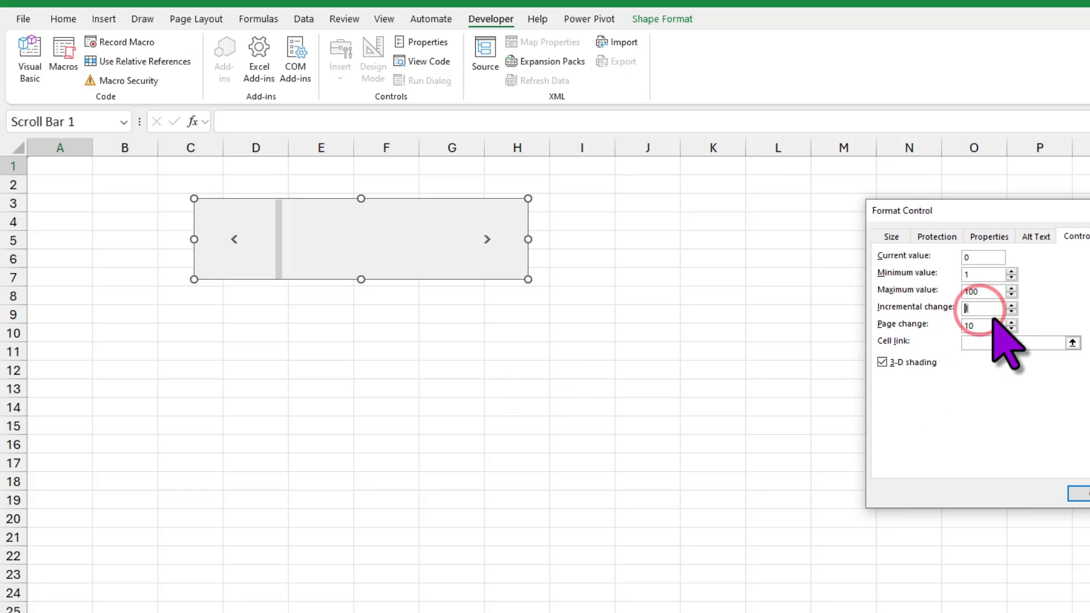
double_click(969, 327)
text(5)
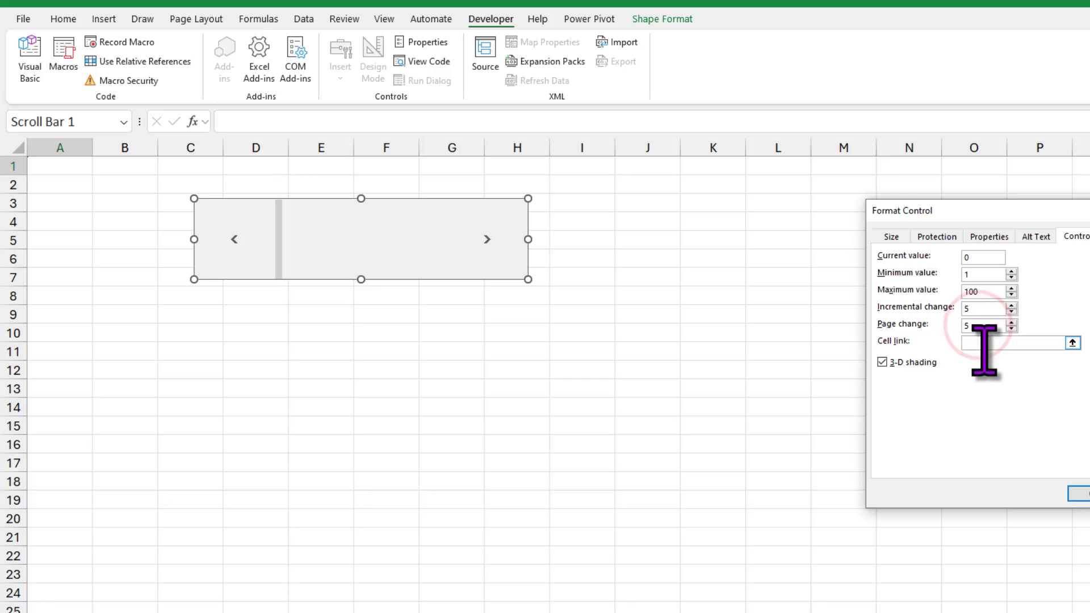
Link the scroll bar to cell Data!$Q$4 and confirm Q4 holds its value
click(984, 344)
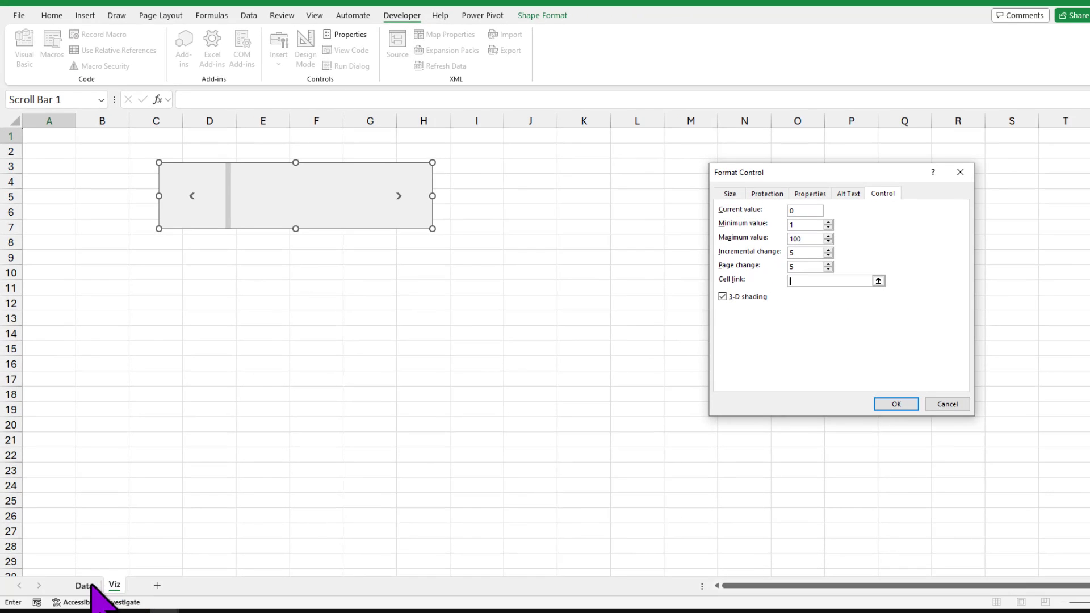
click(86, 585)
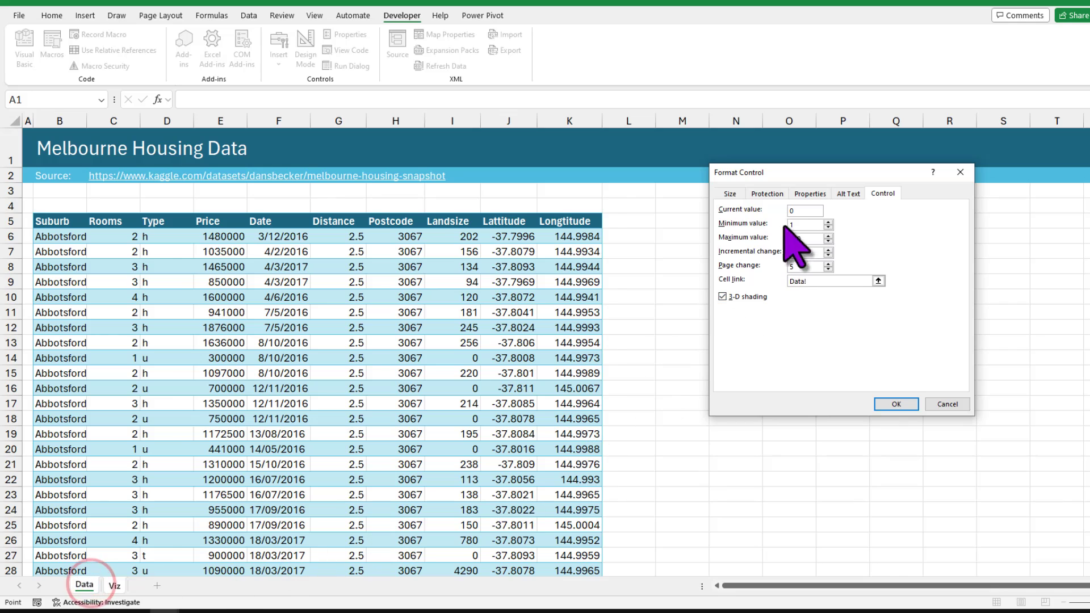
drag(833, 172, 373, 238)
click(907, 206)
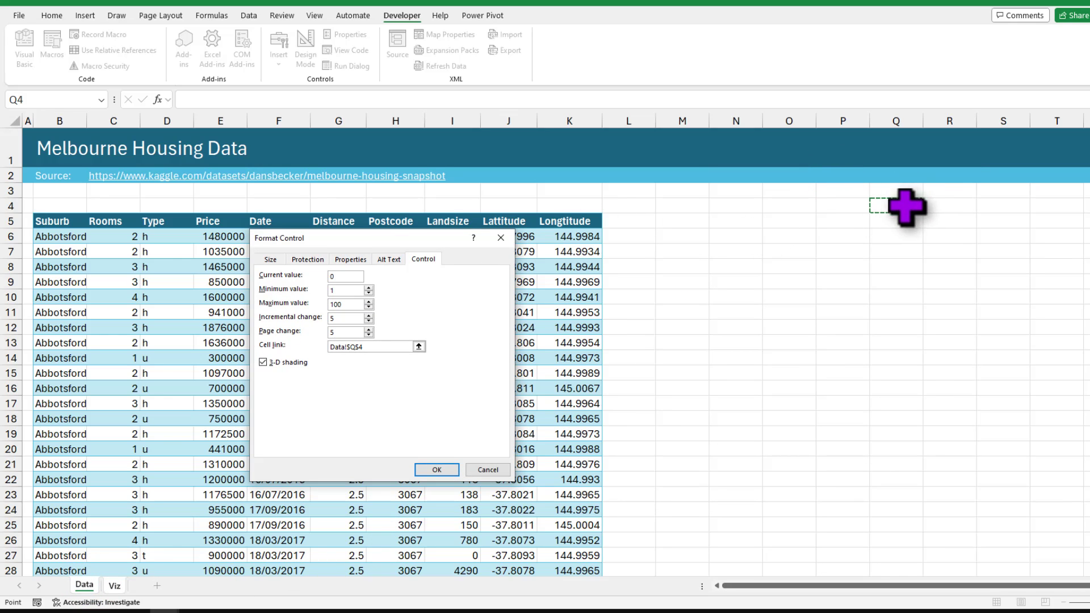
click(437, 470)
key(ctrl+Page_Up)
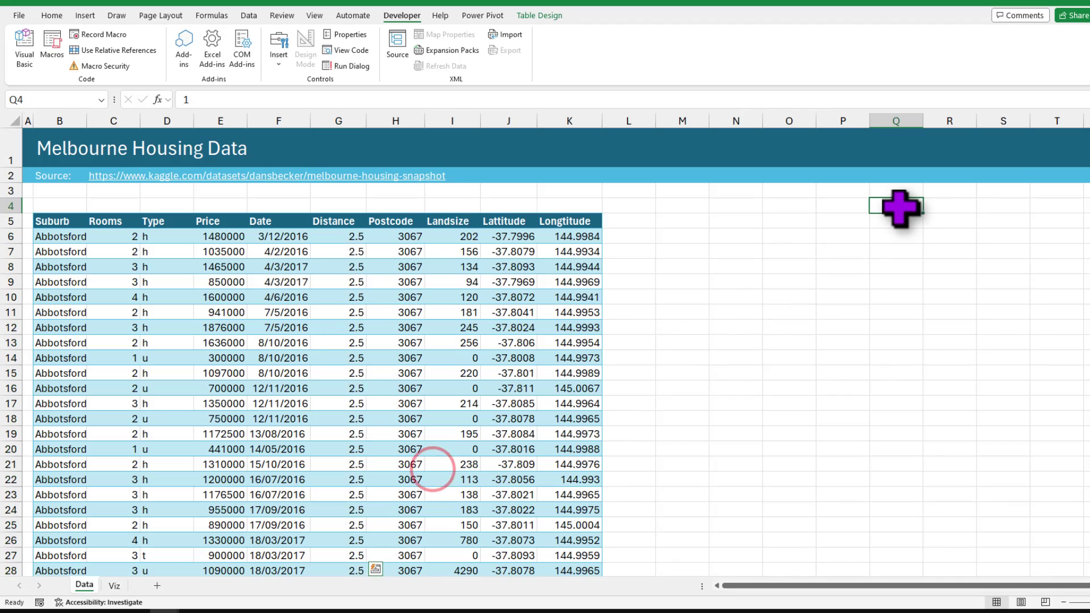
click(900, 207)
Advance the scroll bar on the Viz sheet and check that Data cell Q4 reads 31
click(114, 586)
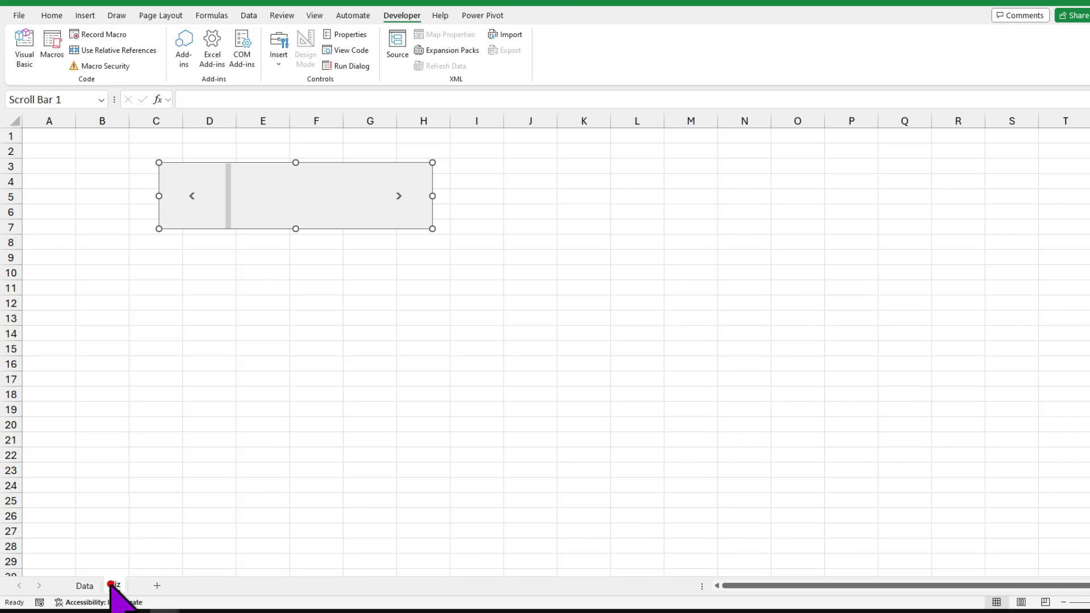
click(462, 288)
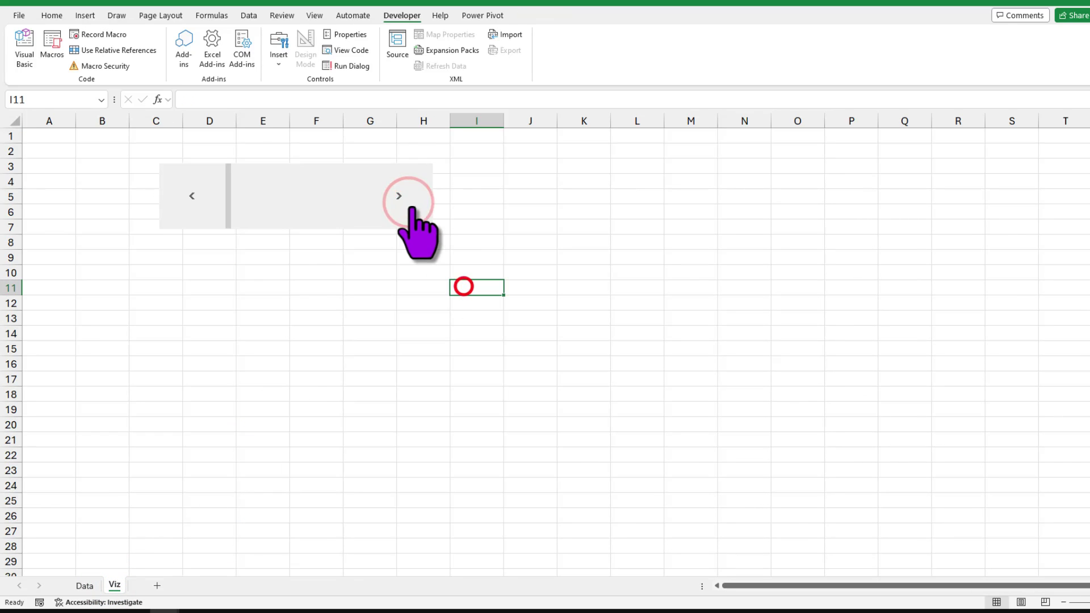
click(407, 202)
click(407, 202)
key(ctrl+Page_Up)
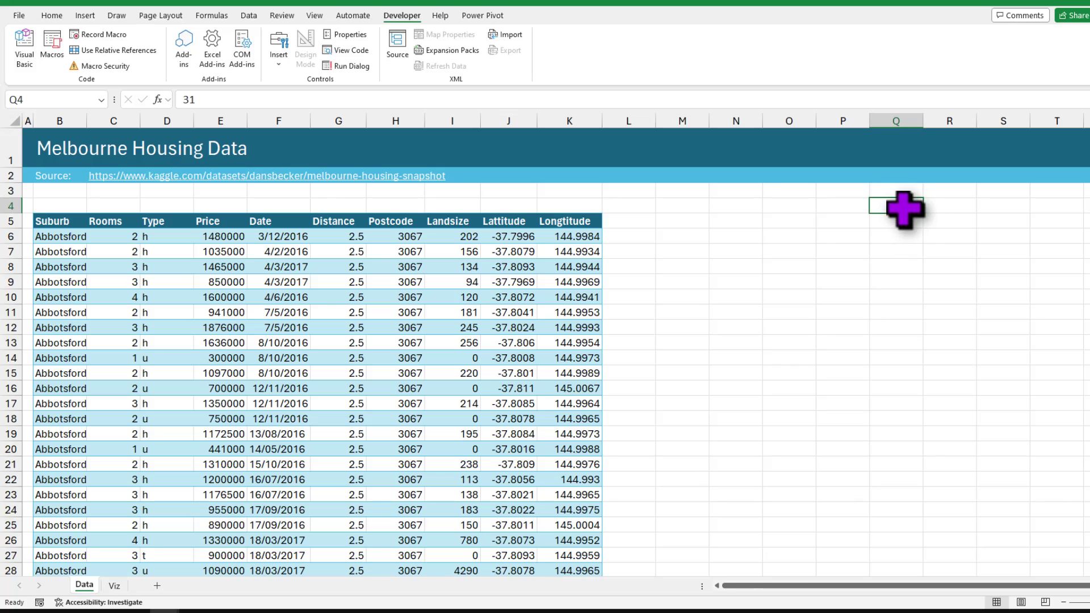
Insert a plain scatter chart of the Price and Distance columns to the right of the table
click(222, 214)
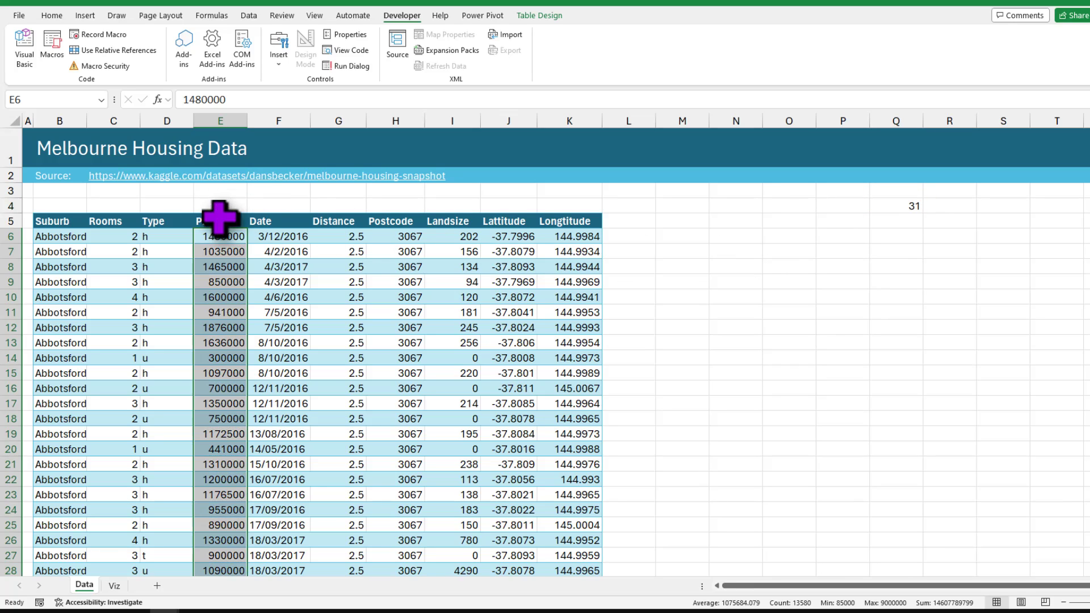
click(346, 215)
scroll(355, 320, down, 1)
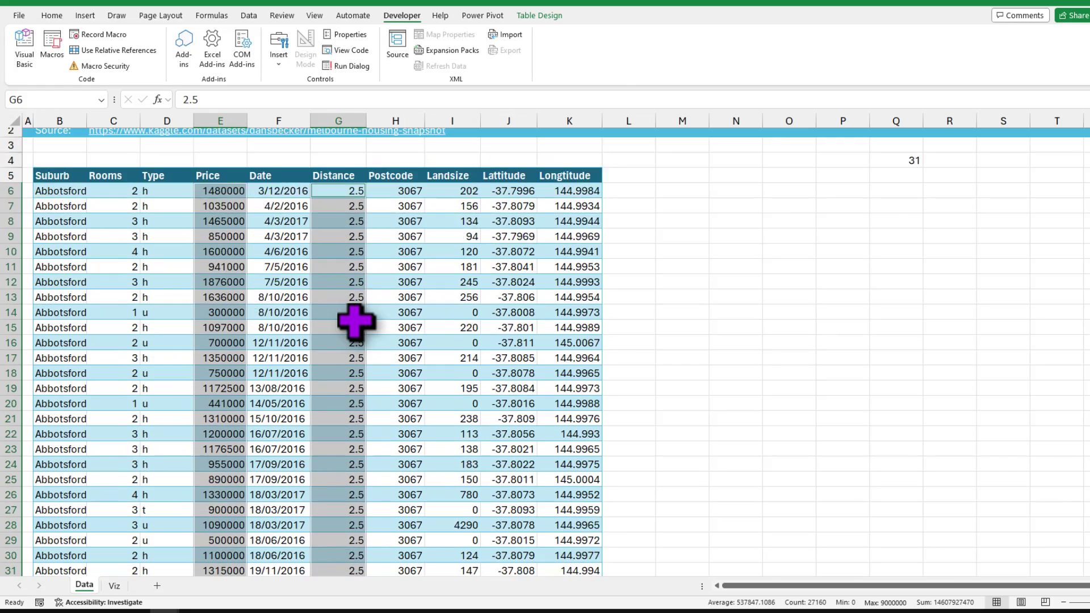
scroll(355, 321, up, 1)
click(85, 15)
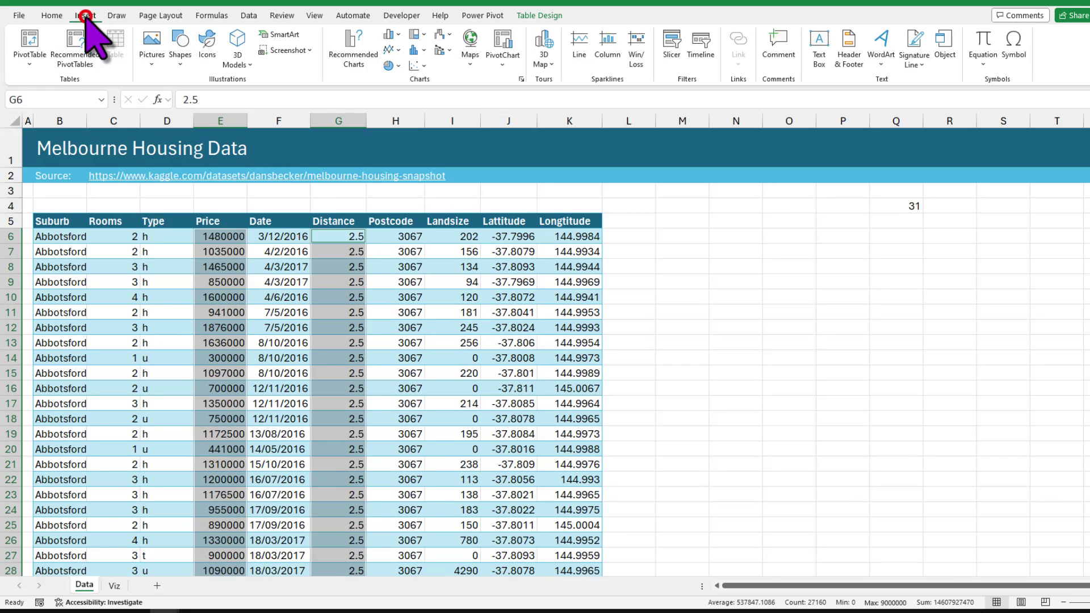
click(419, 65)
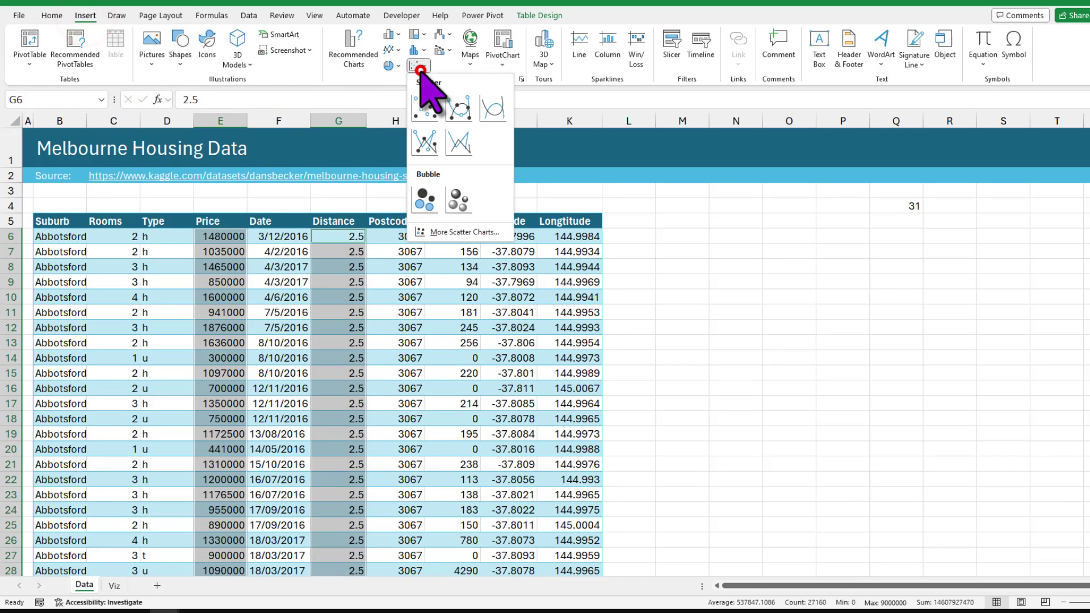
click(423, 109)
drag(610, 281, 726, 251)
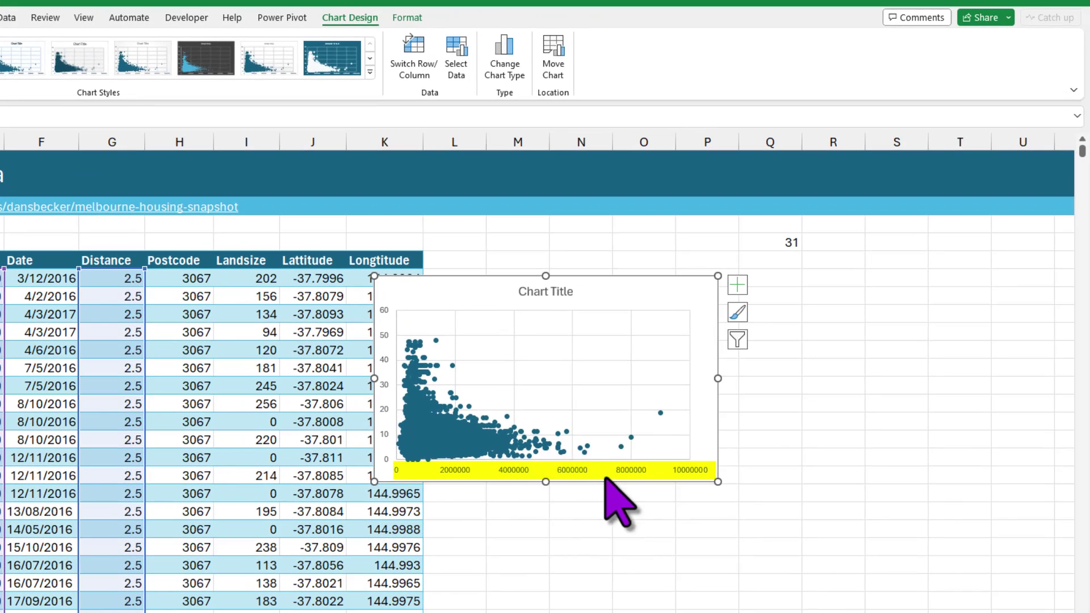
Cap the chart's horizontal price axis maximum at 3,000,000
click(795, 401)
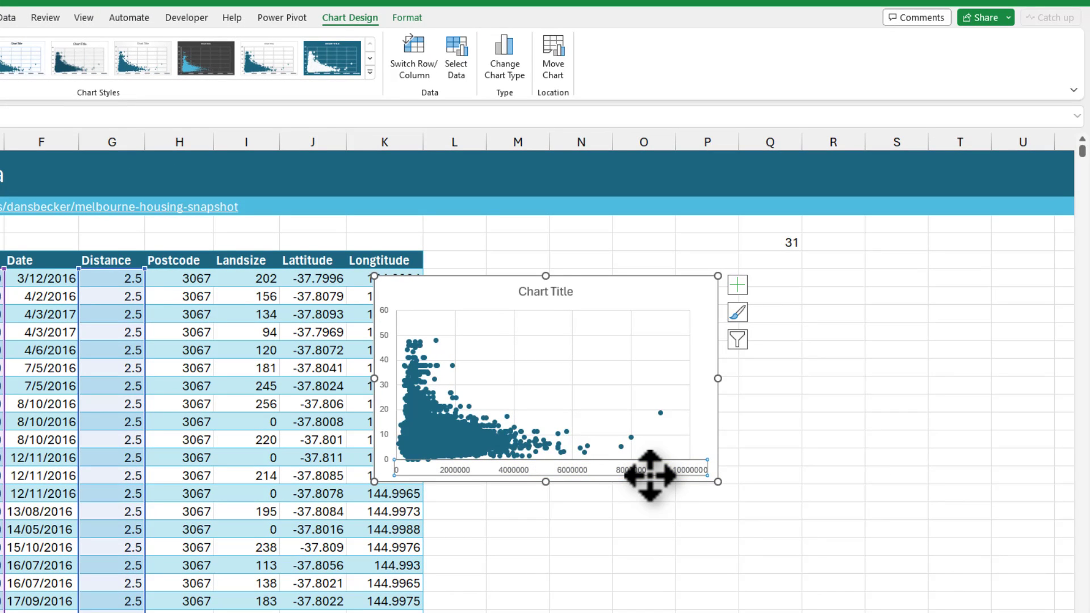
double_click(511, 471)
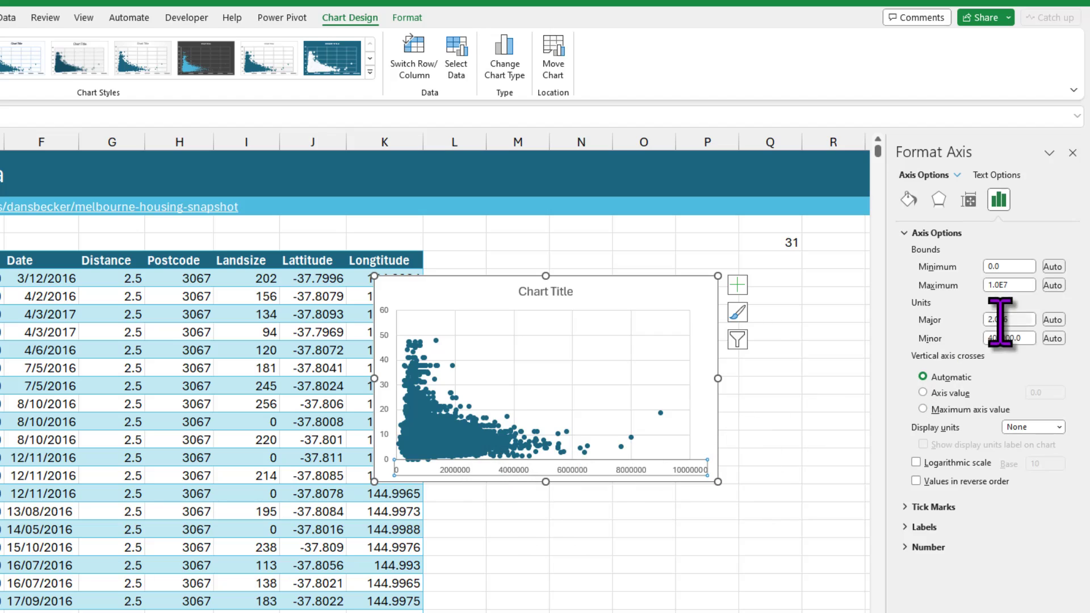
double_click(1007, 285)
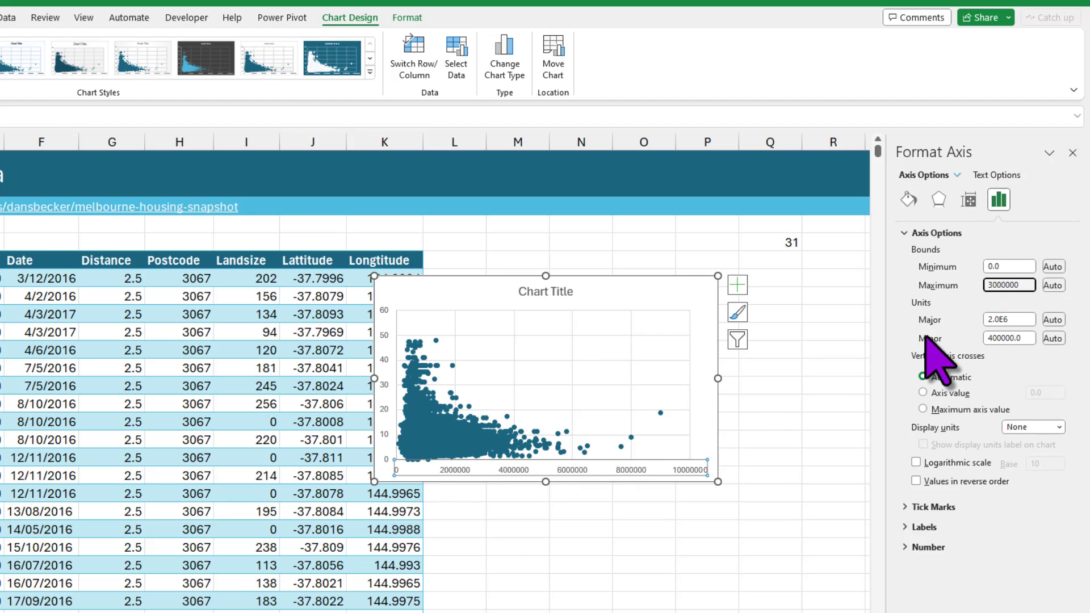
key(Return)
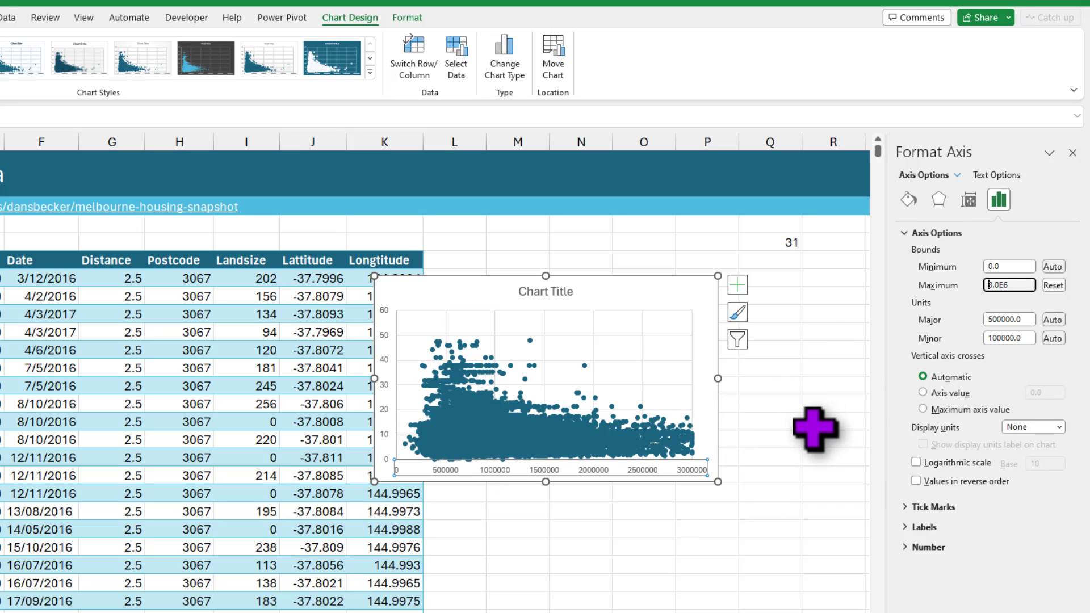
Set the vertical distance axis maximum to 30, then cut the chart from the Data sheet
click(380, 352)
click(383, 375)
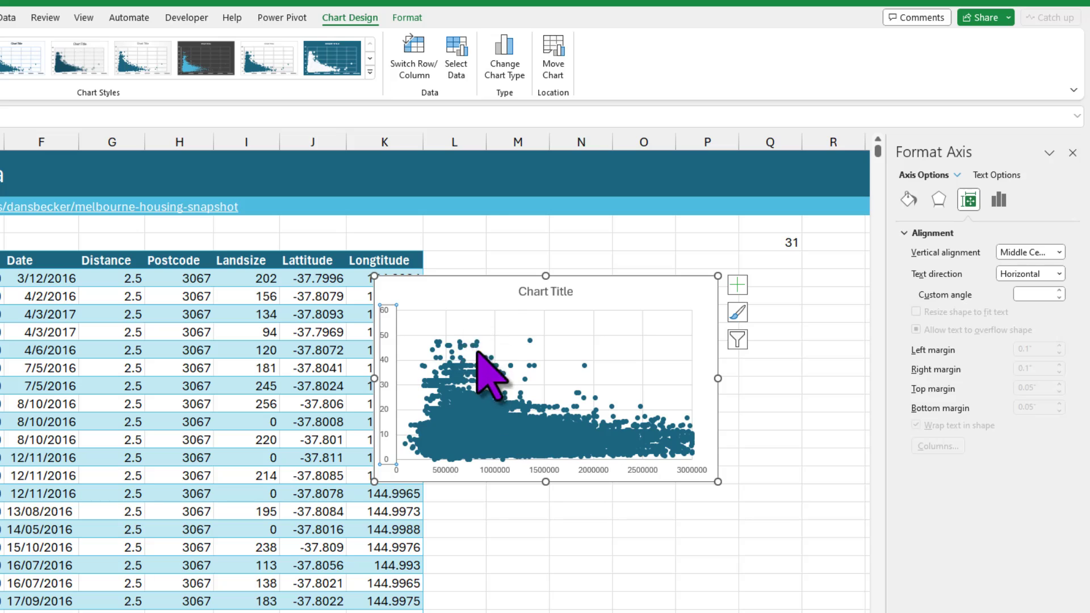
click(1000, 199)
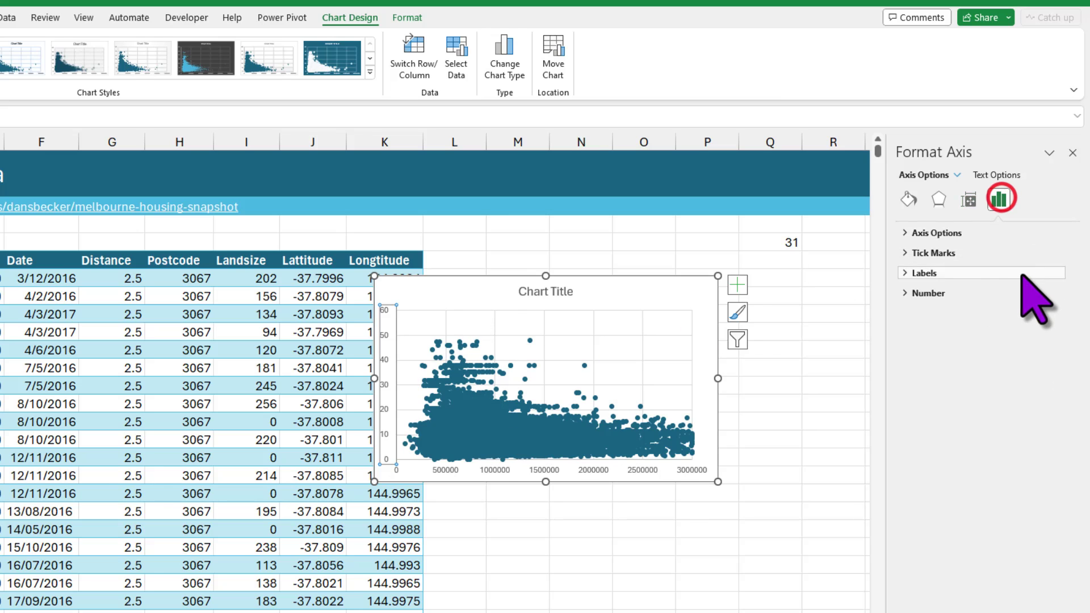
click(936, 233)
double_click(1011, 286)
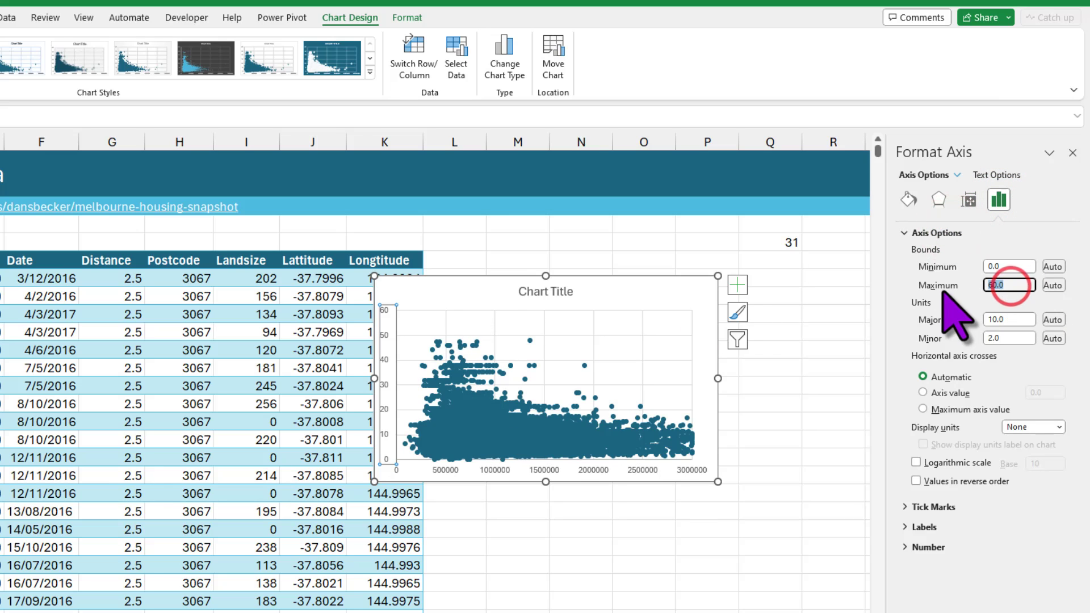
text(30)
key(Return)
click(710, 469)
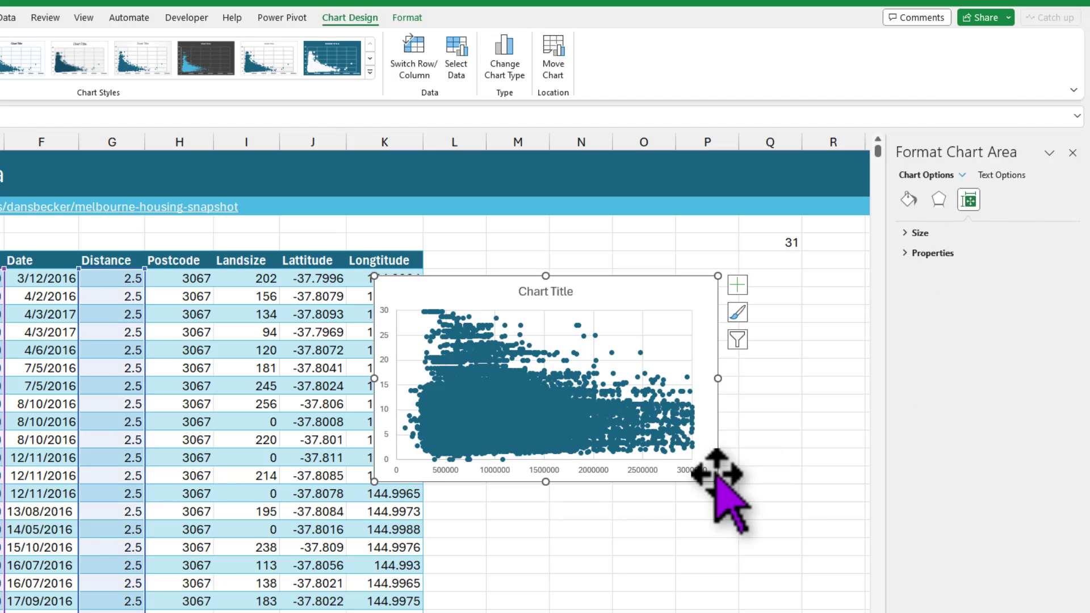
key(ctrl+x)
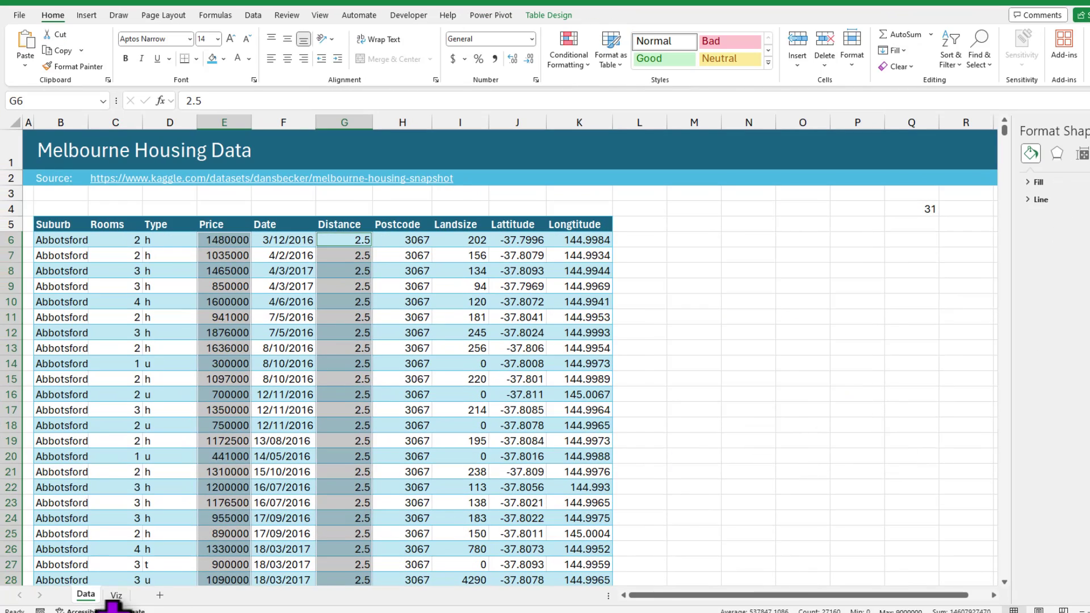
Paste the chart at B9 on the Viz sheet and enlarge it to span B9:Q28
click(115, 596)
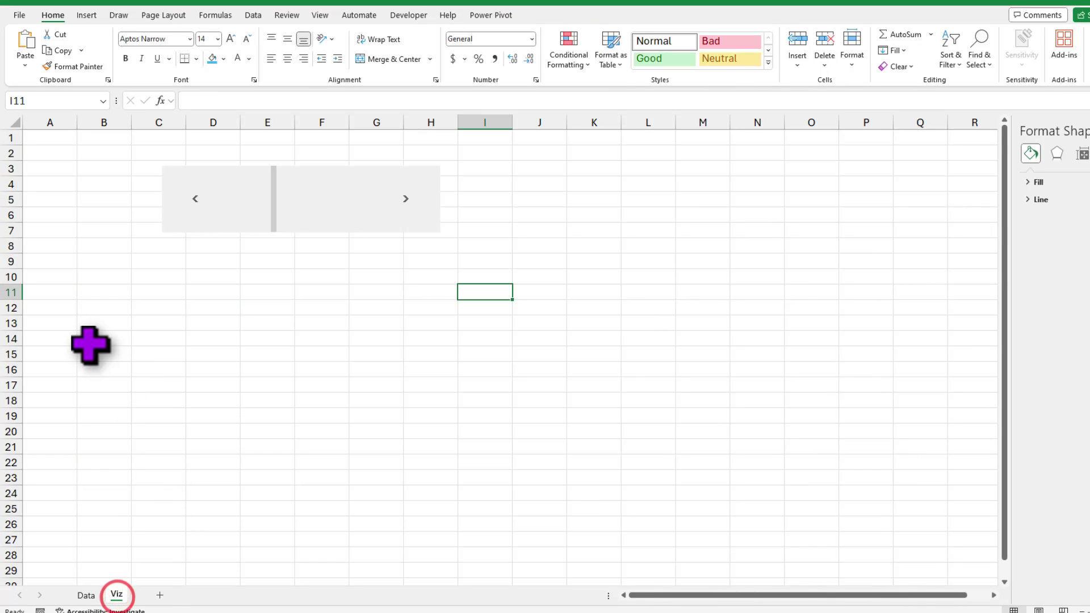
click(102, 261)
key(ctrl+v)
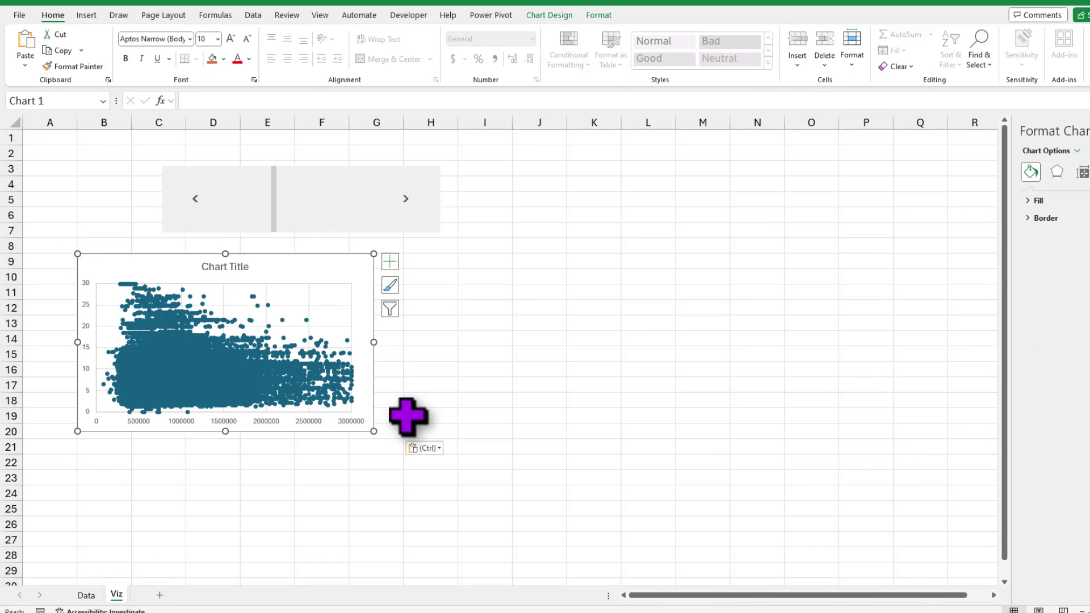
drag(374, 430, 947, 550)
drag(862, 548, 863, 547)
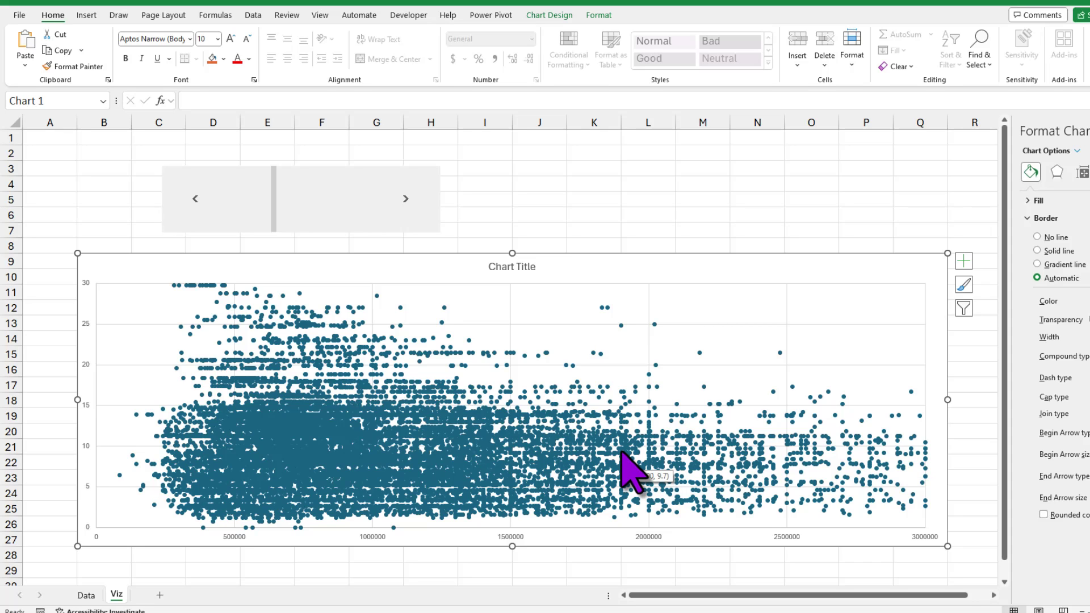
Give the scatter markers a solid light grey fill, 50% transparency and no border
click(824, 354)
click(1082, 199)
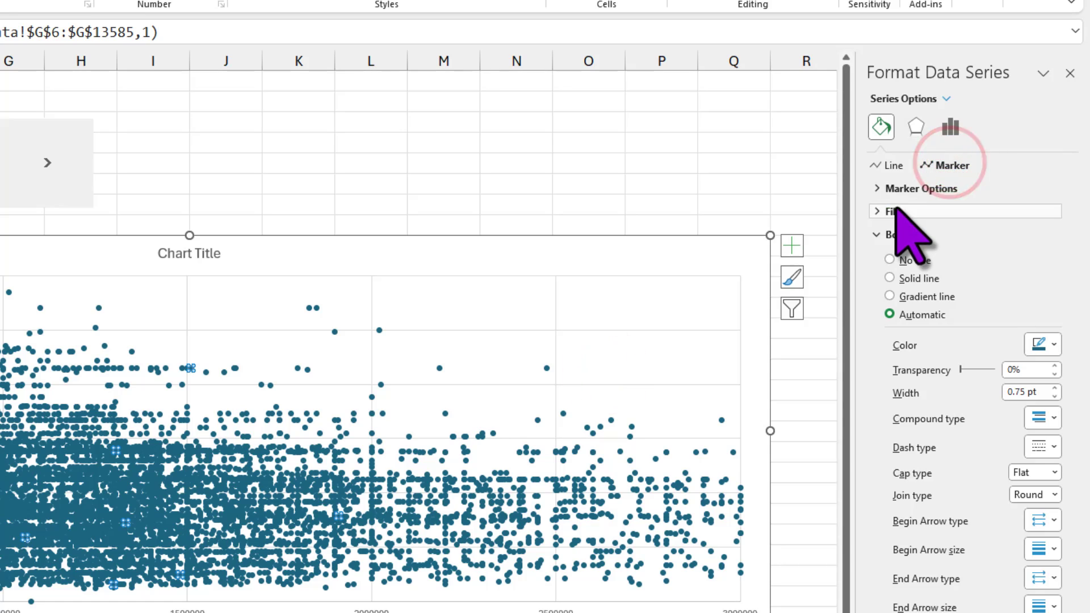
click(892, 211)
click(1045, 377)
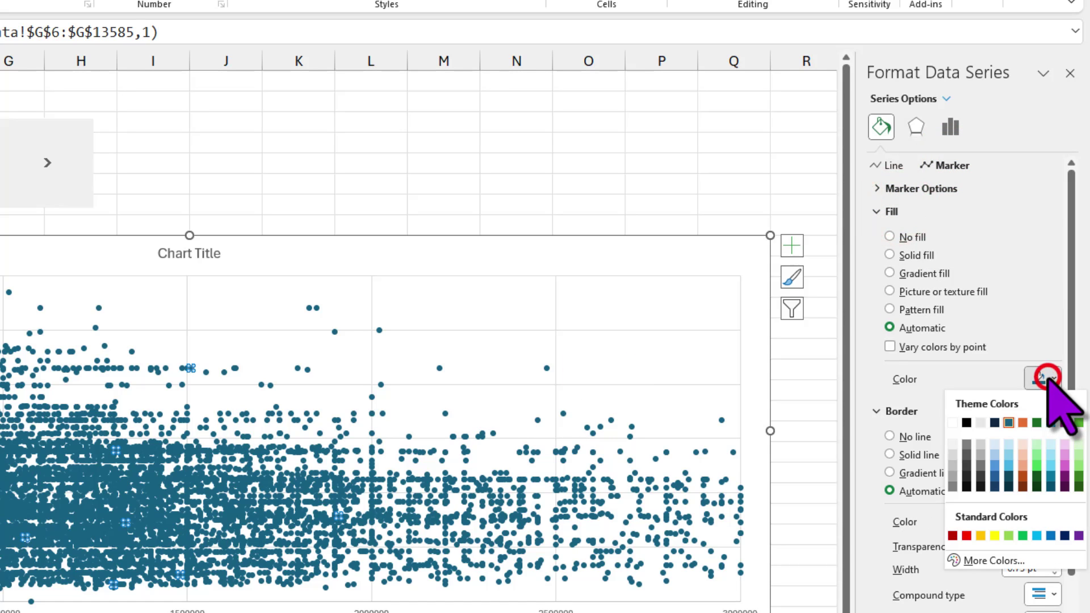
click(981, 454)
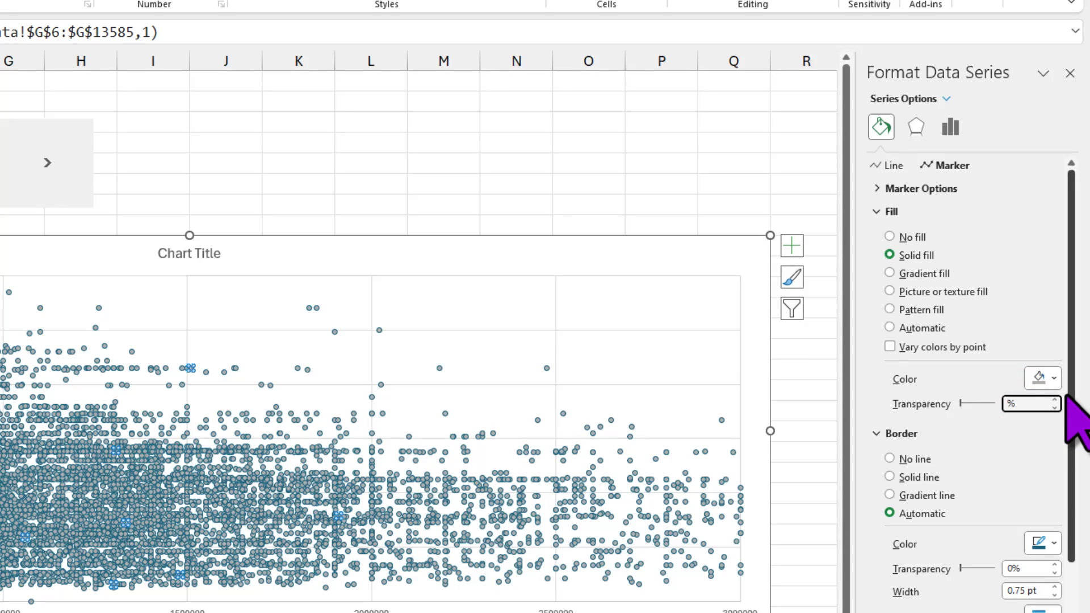
text(50)
key(Return)
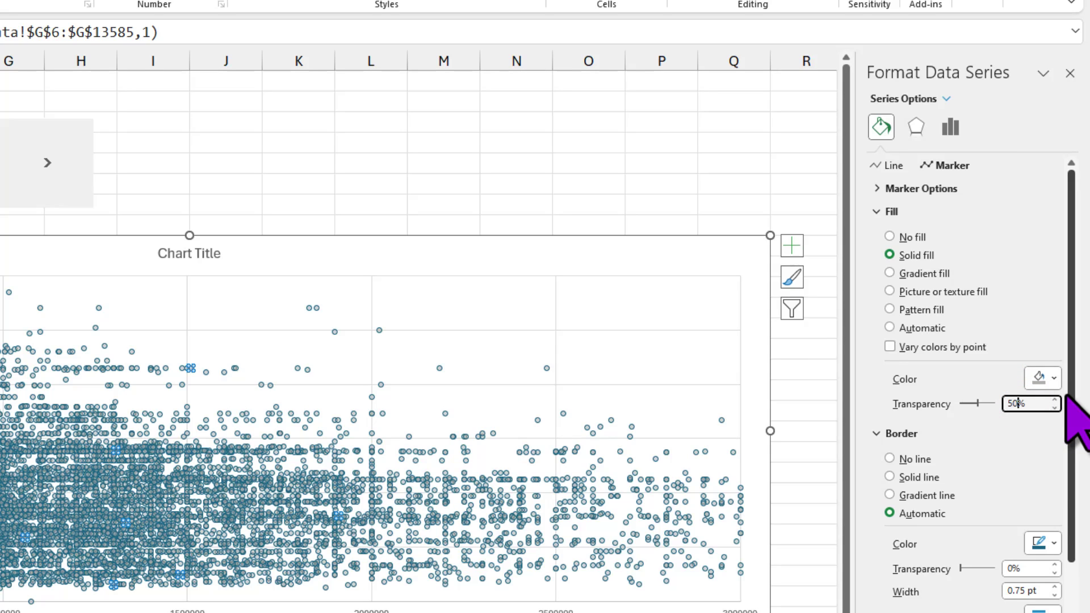
click(910, 460)
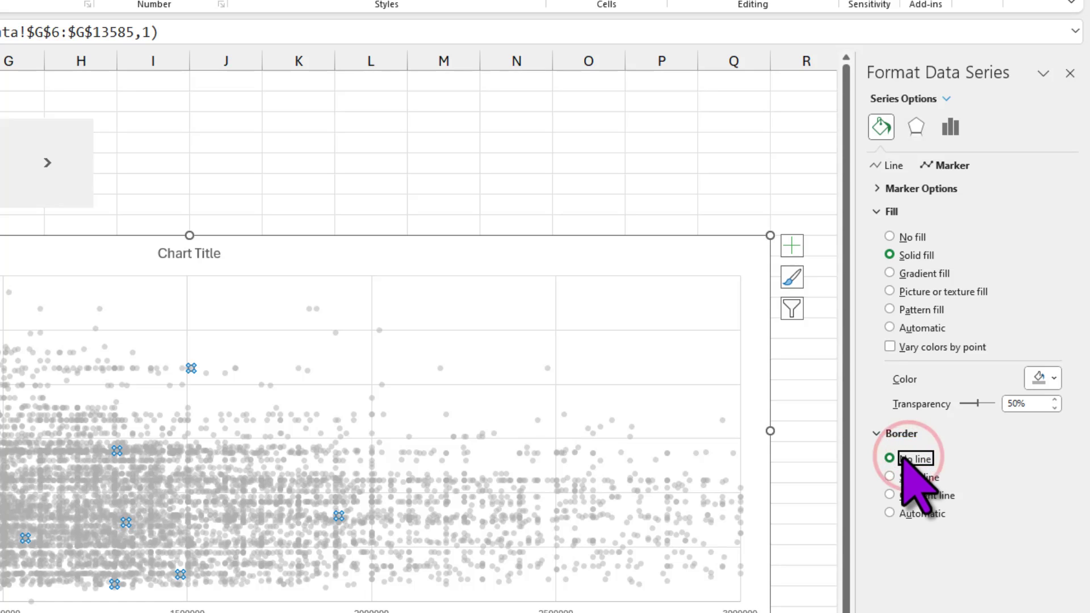
click(435, 232)
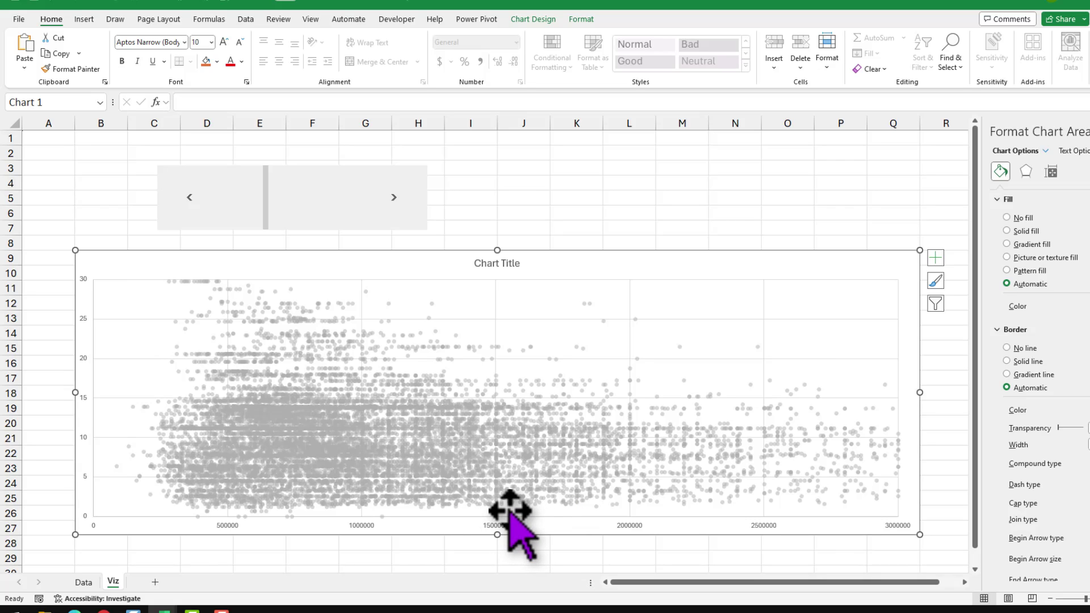
click(83, 582)
click(629, 221)
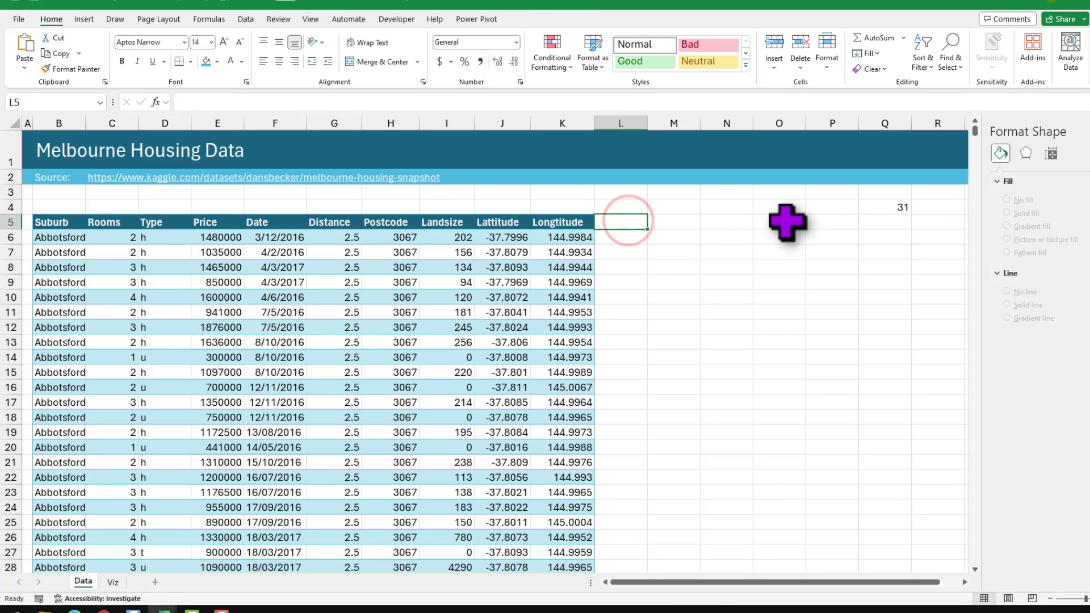
text(Price (50k))
key(Return)
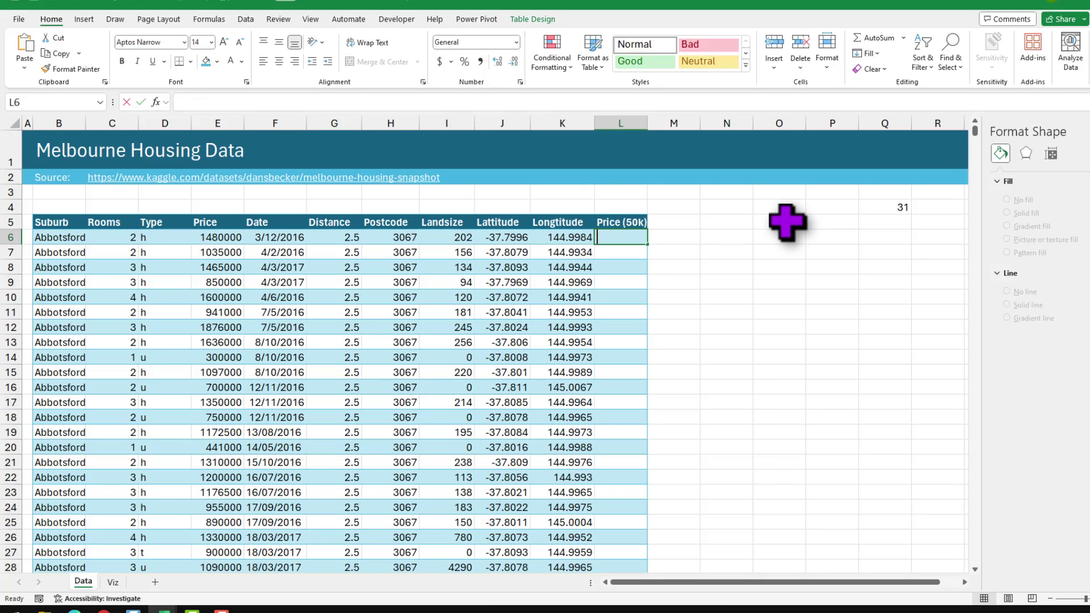
text(=)
text(m)
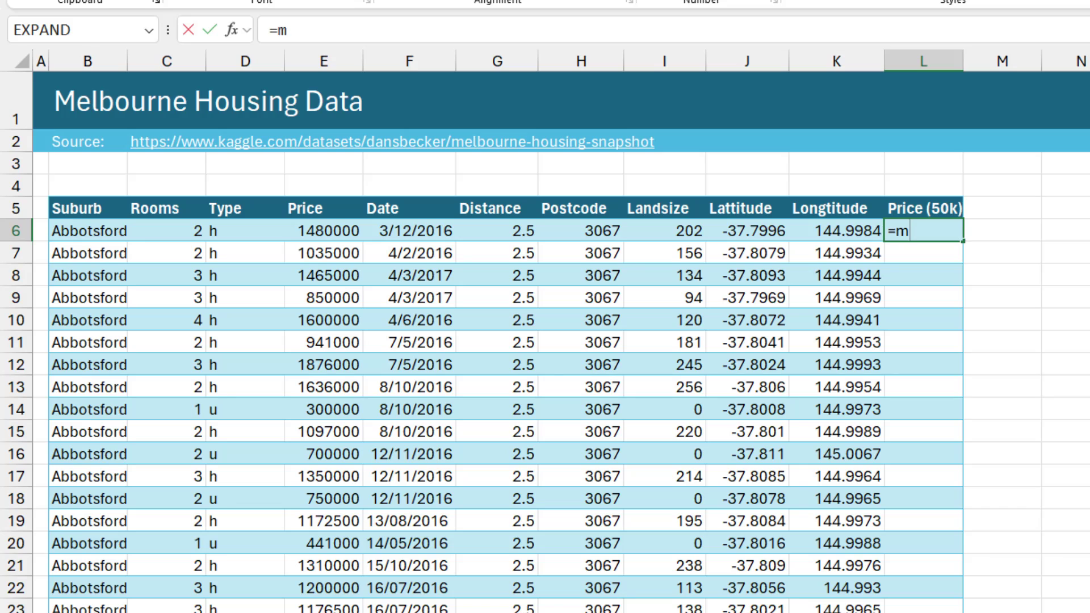
text(round()
key(Left)
key(Left)
key(Left)
key(Left)
key(Left)
key(Left)
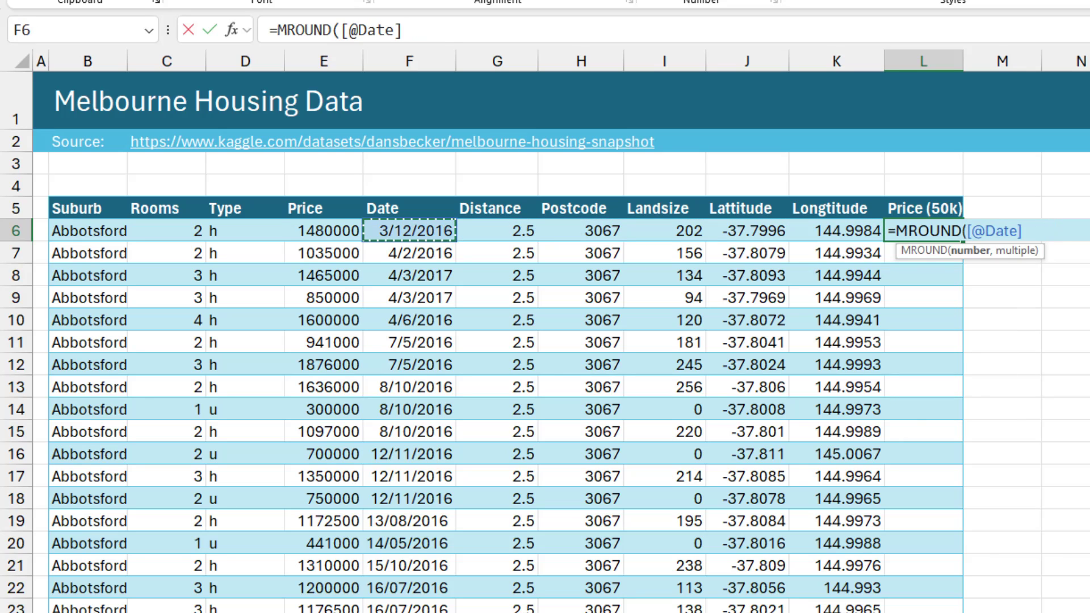
key(Left)
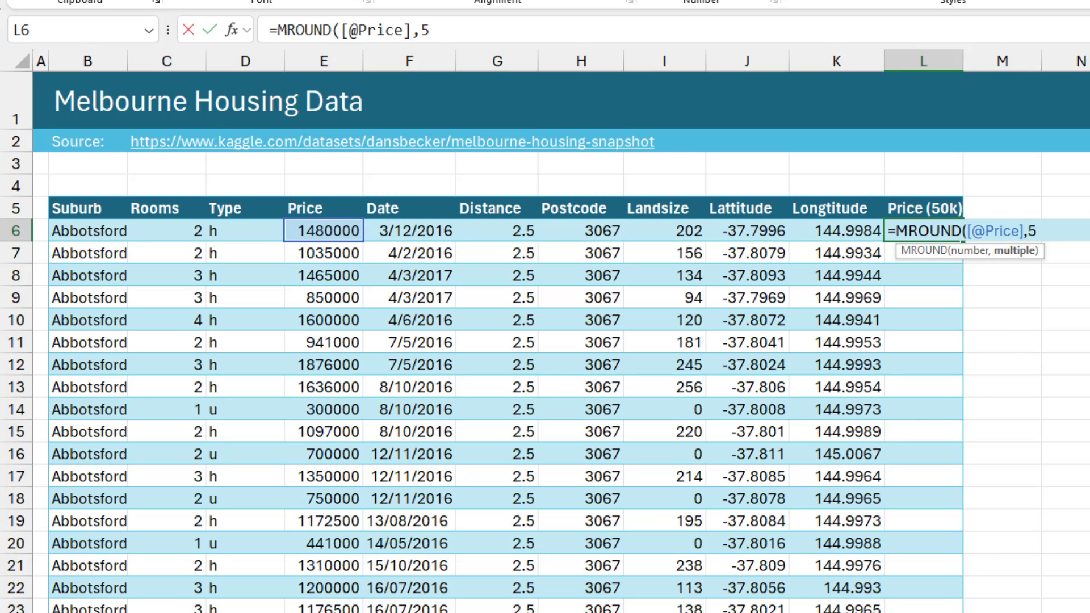
text(,50000)
click(980, 224)
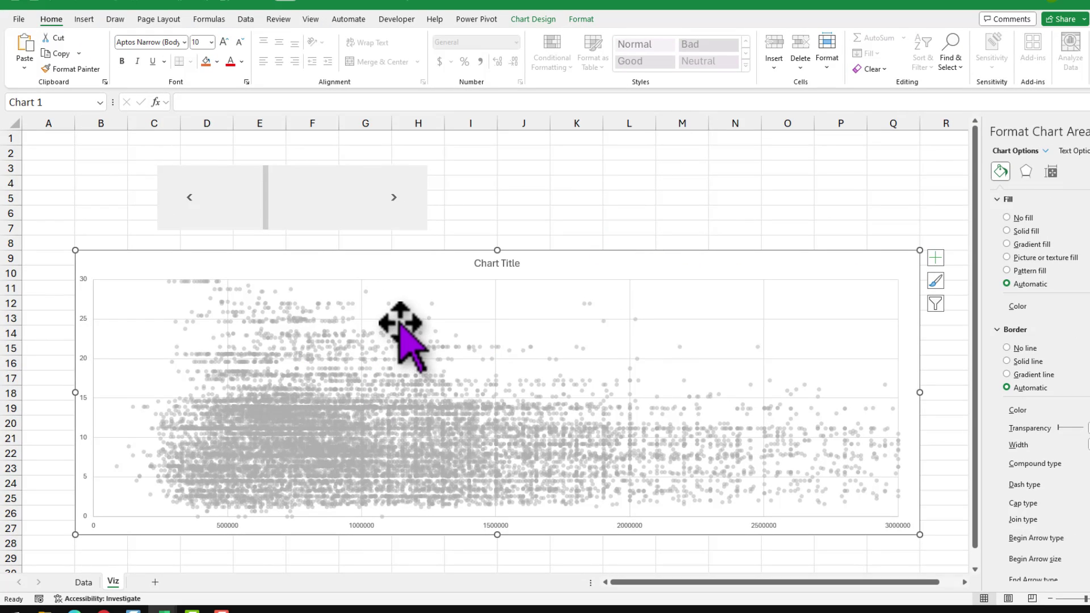
Change the series X values to the Price (50k) column, Data!$L$6:$L$13585
right_click(422, 305)
click(449, 379)
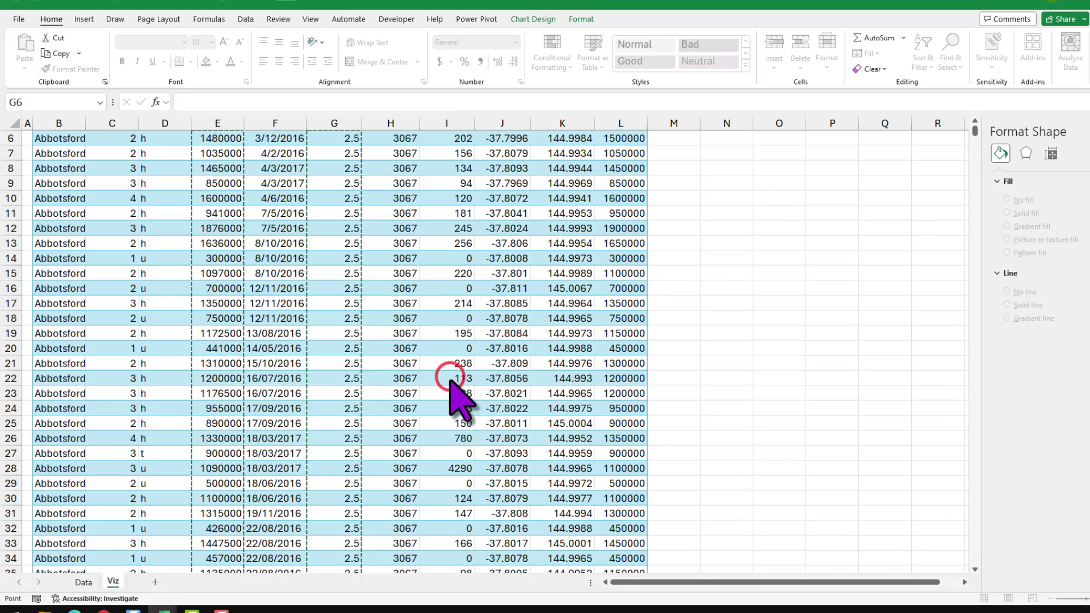
click(275, 373)
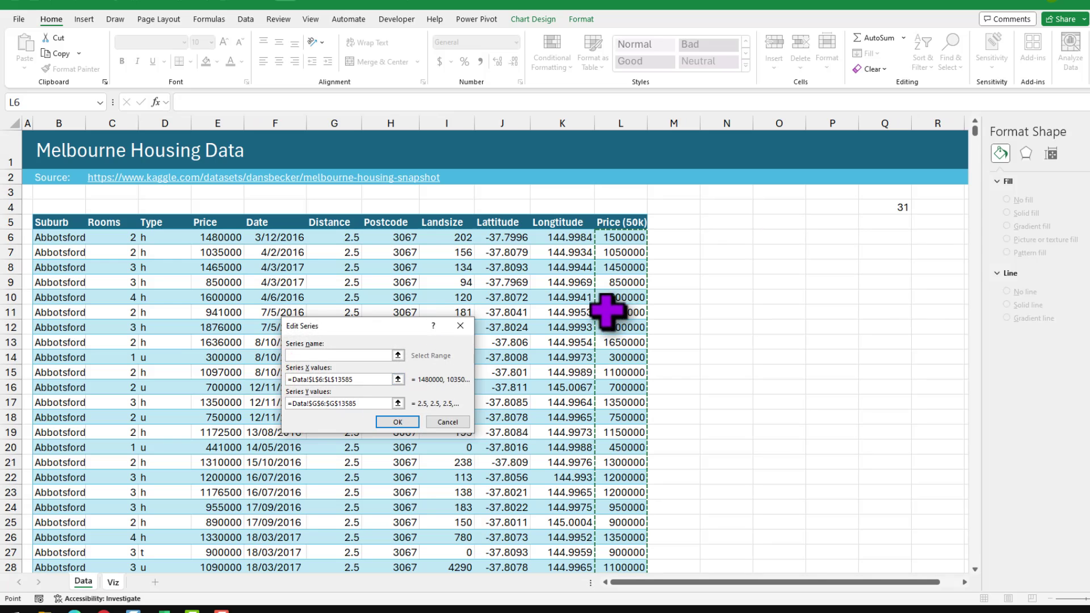
click(397, 422)
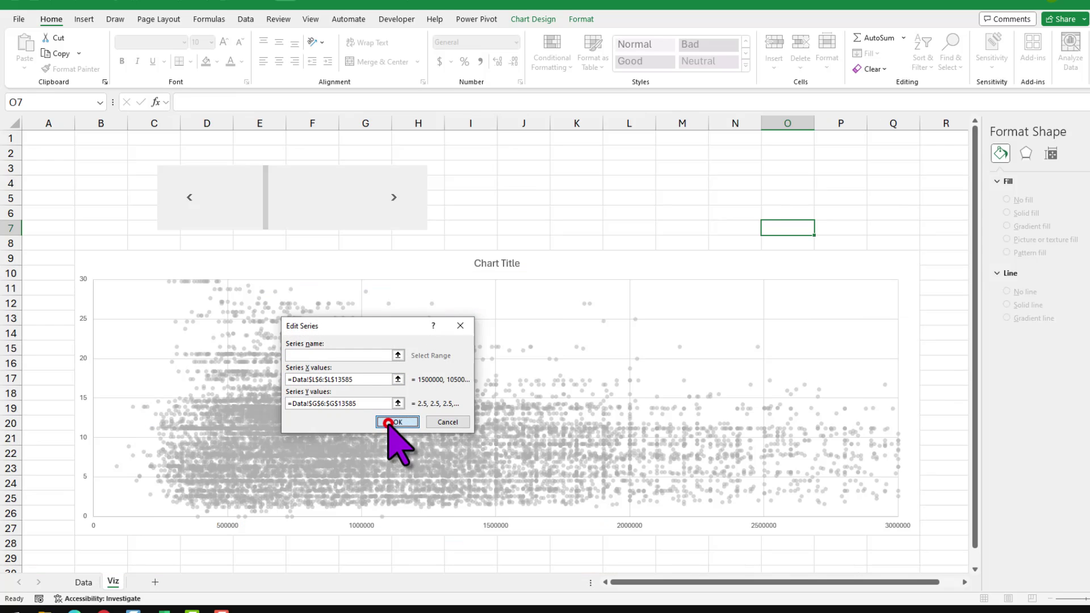
click(471, 460)
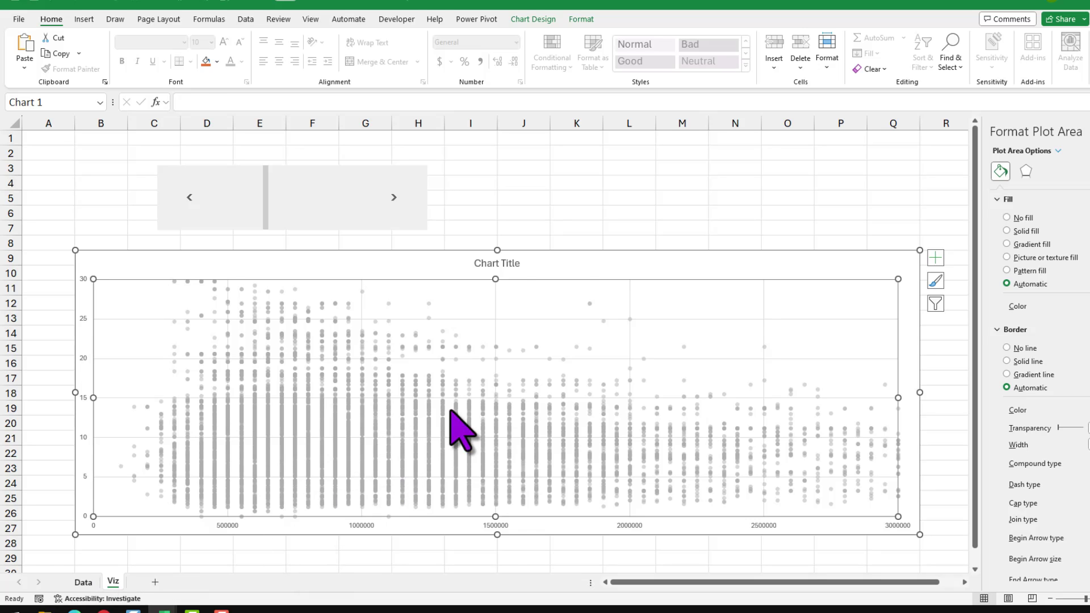
key(ctrl+Page_Up)
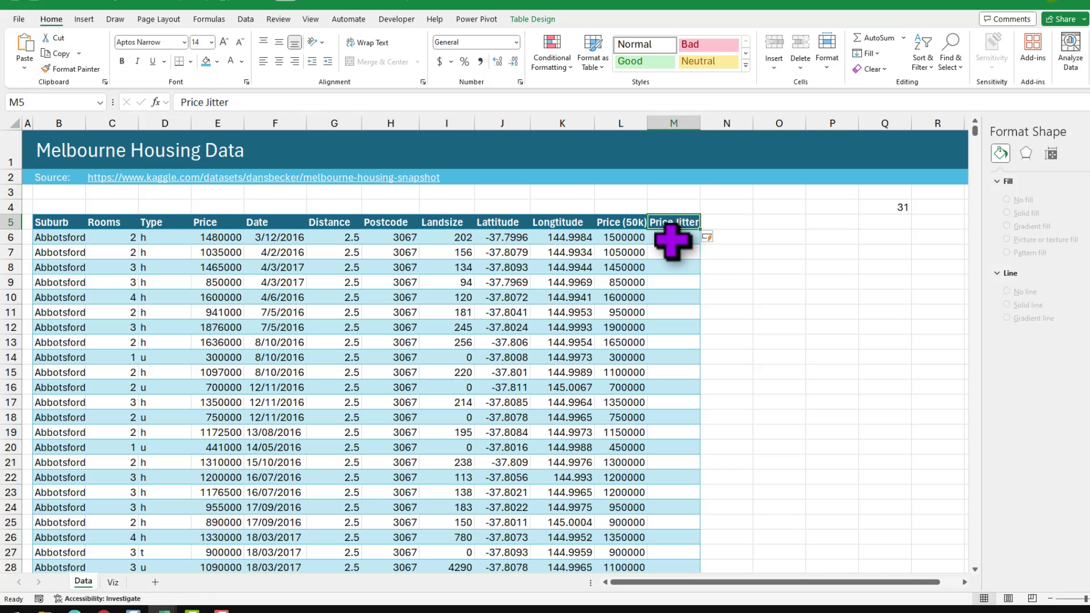
Enter =[@[Price (50k)]]+RANDBETWEEN(-10000,10000) in M6 to fill the Price Jitter column
click(671, 238)
text(=)
key(Left)
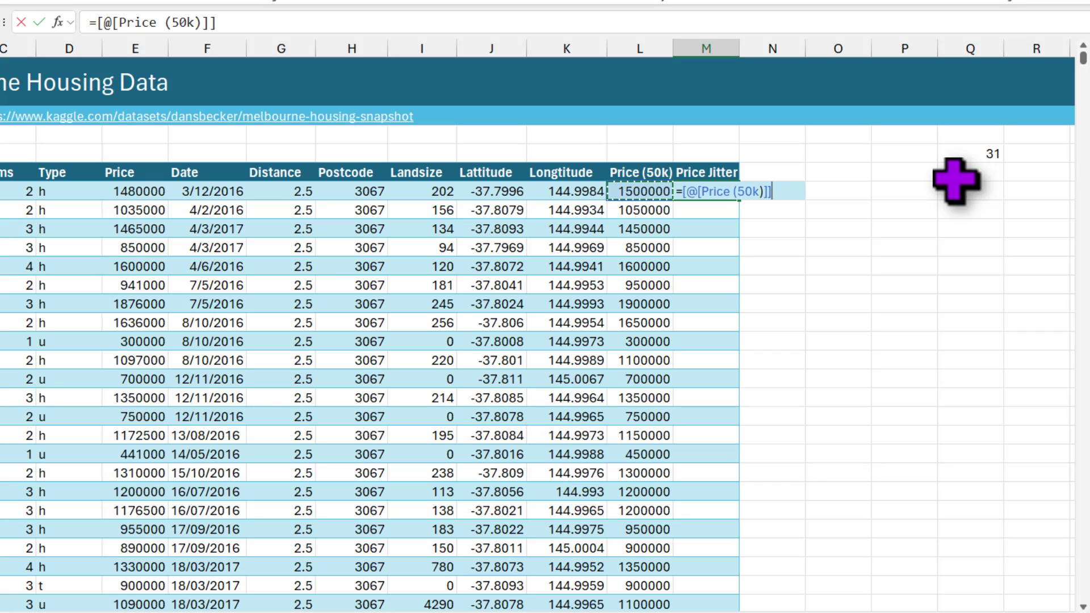
text(+ran)
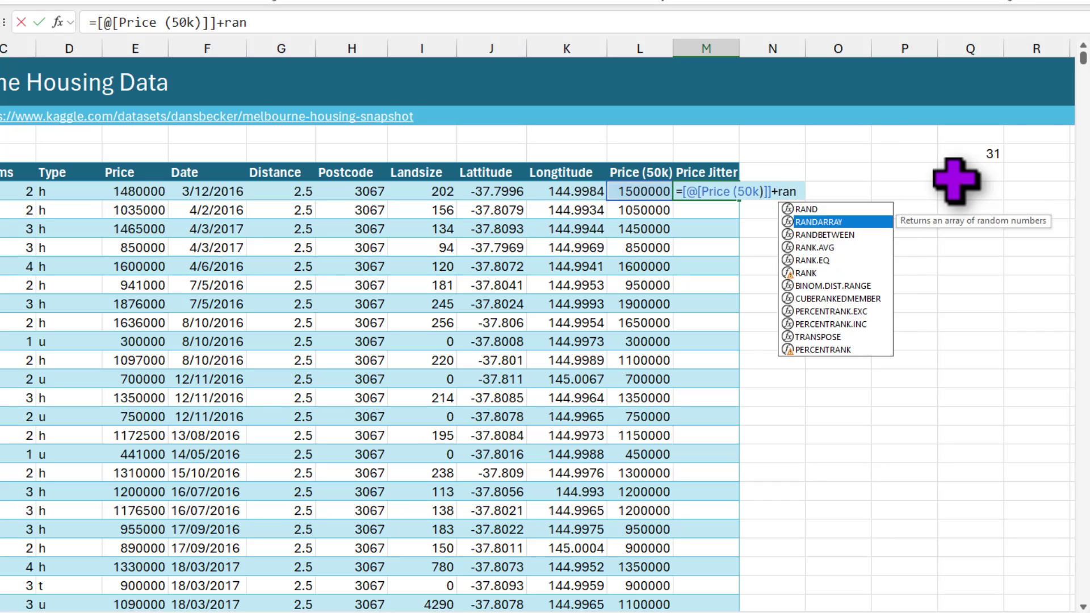
key(Down)
key(Tab)
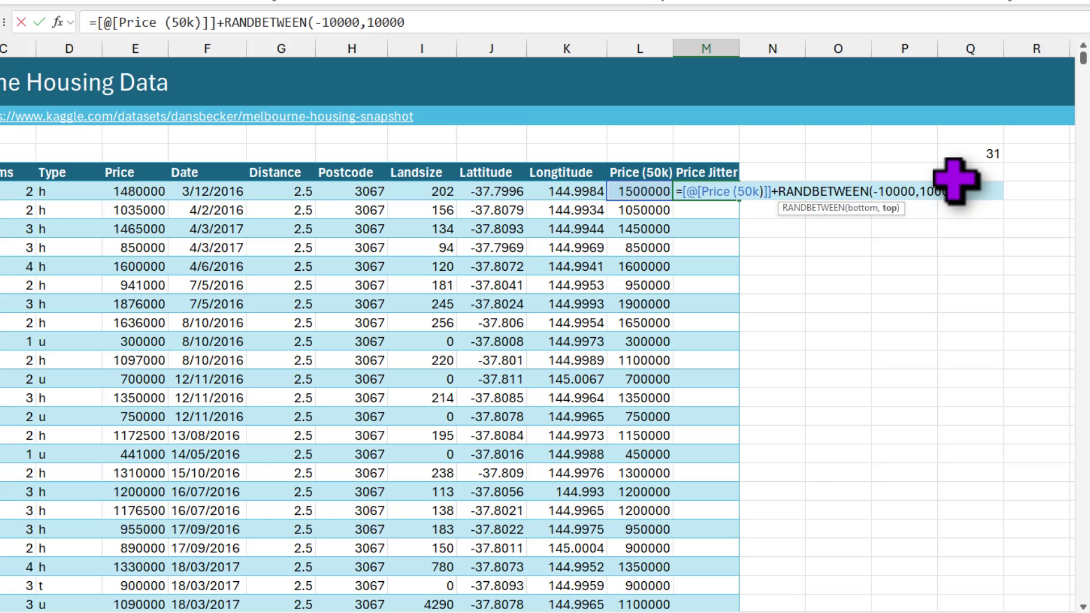
key(Return)
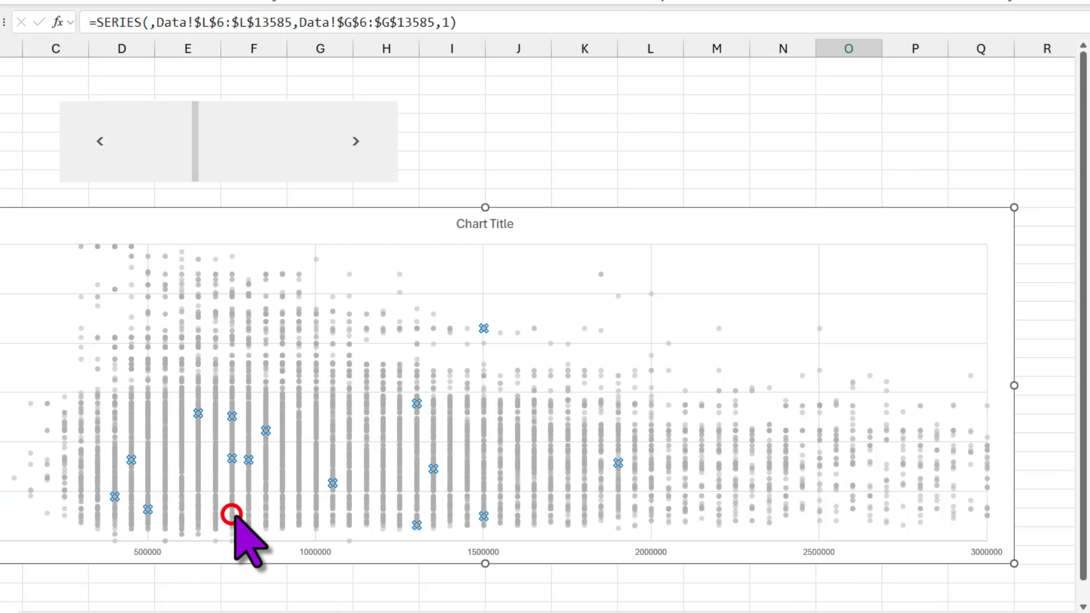
Replace the scatter series' X values with the Price Jitter range Data!$M$6:$M$13585
click(212, 361)
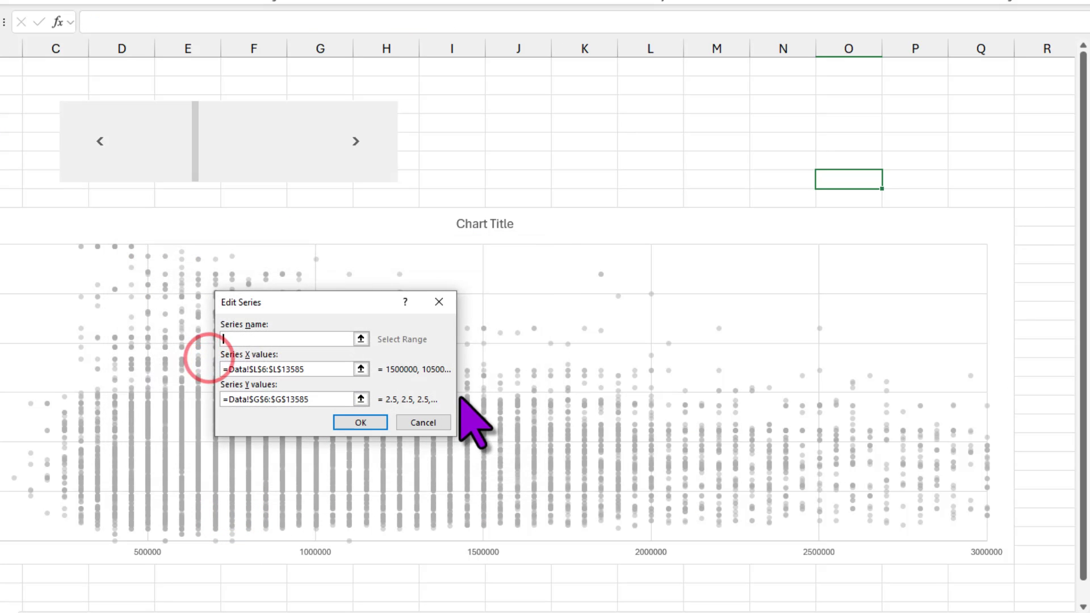
drag(304, 370, 183, 372)
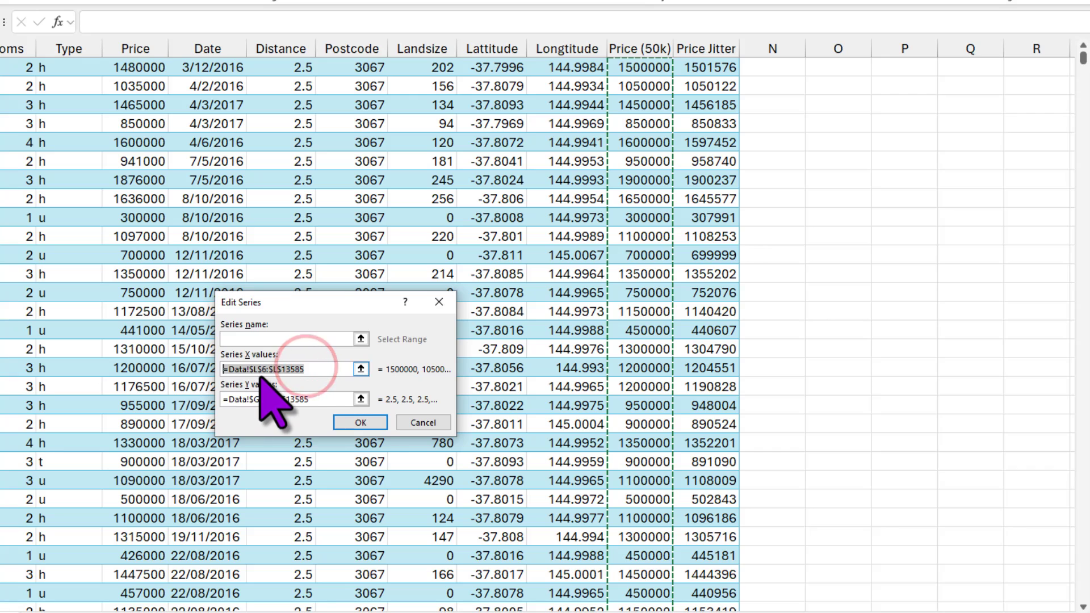
key(BackSpace)
scroll(615, 141, up, 2)
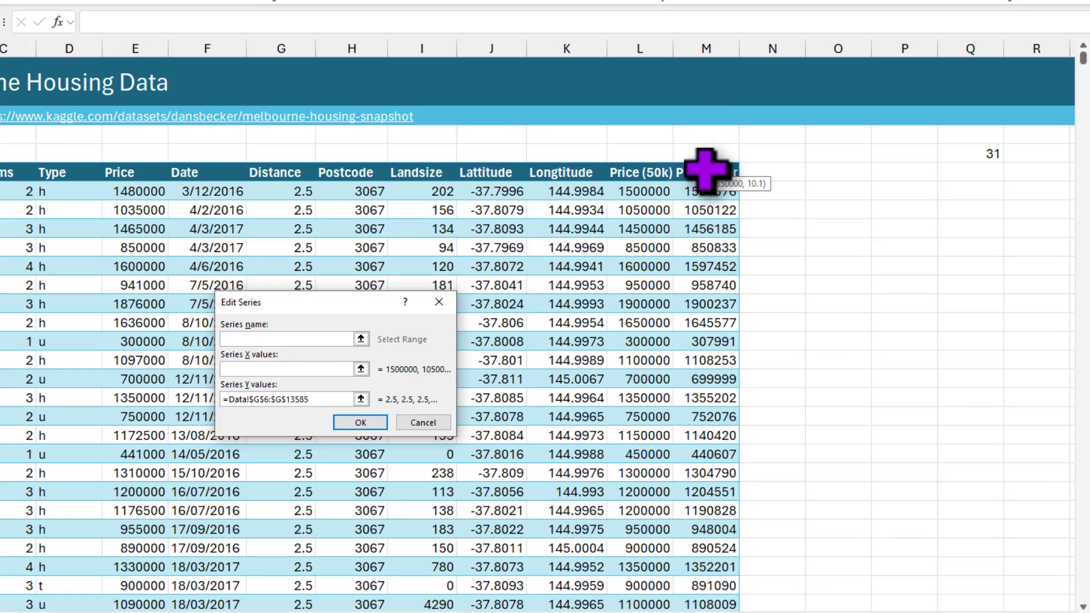
click(709, 165)
click(359, 422)
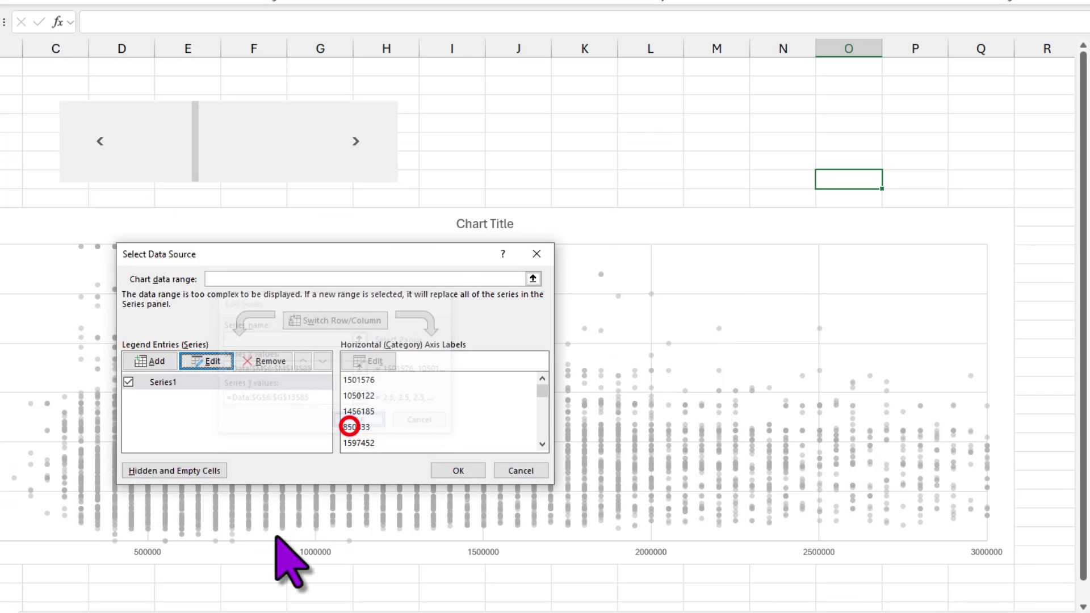
key(Return)
click(290, 580)
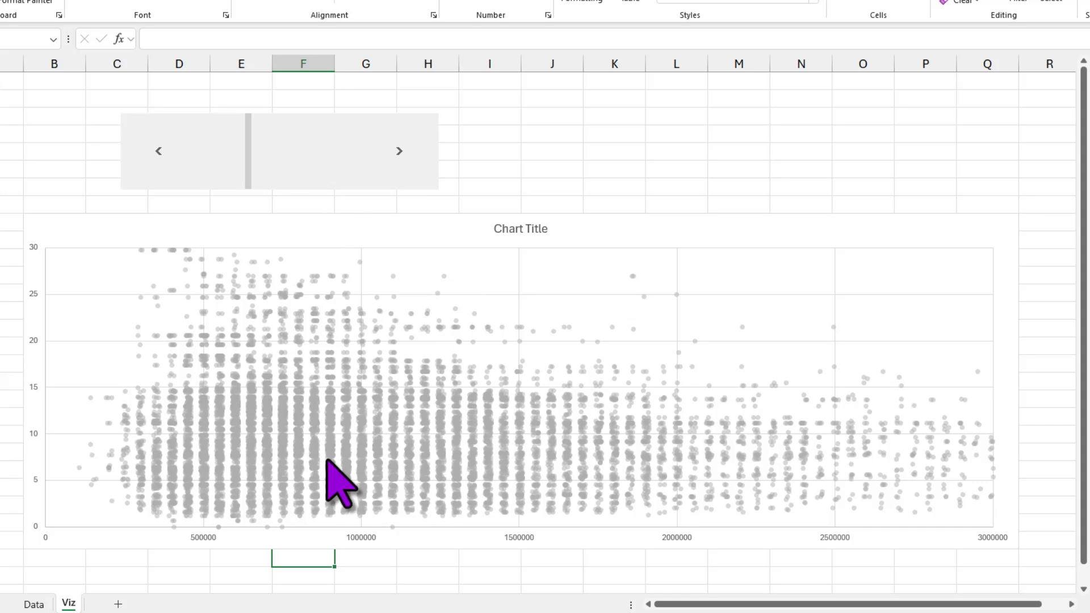
click(26, 606)
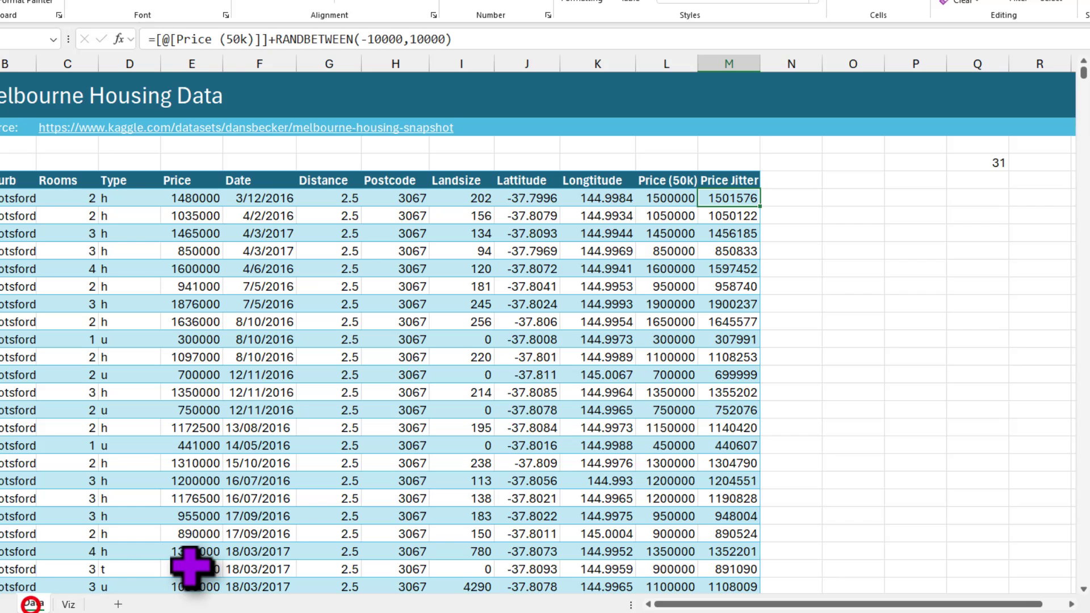
Move the scroll bar's value 31 into cell U4 on the Data sheet
click(984, 161)
scroll(864, 175, right, 2)
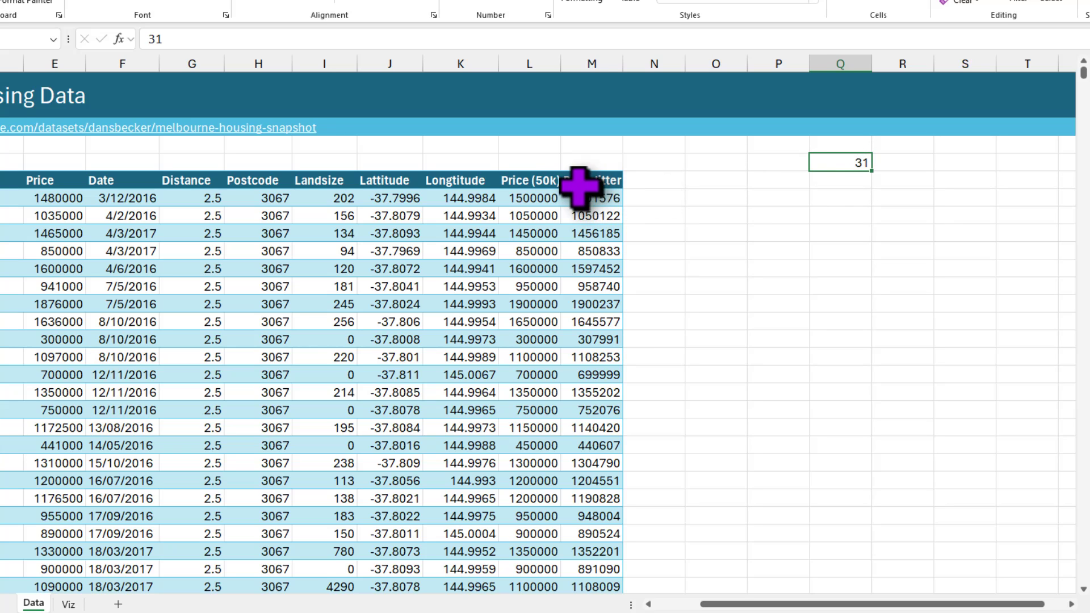
click(857, 165)
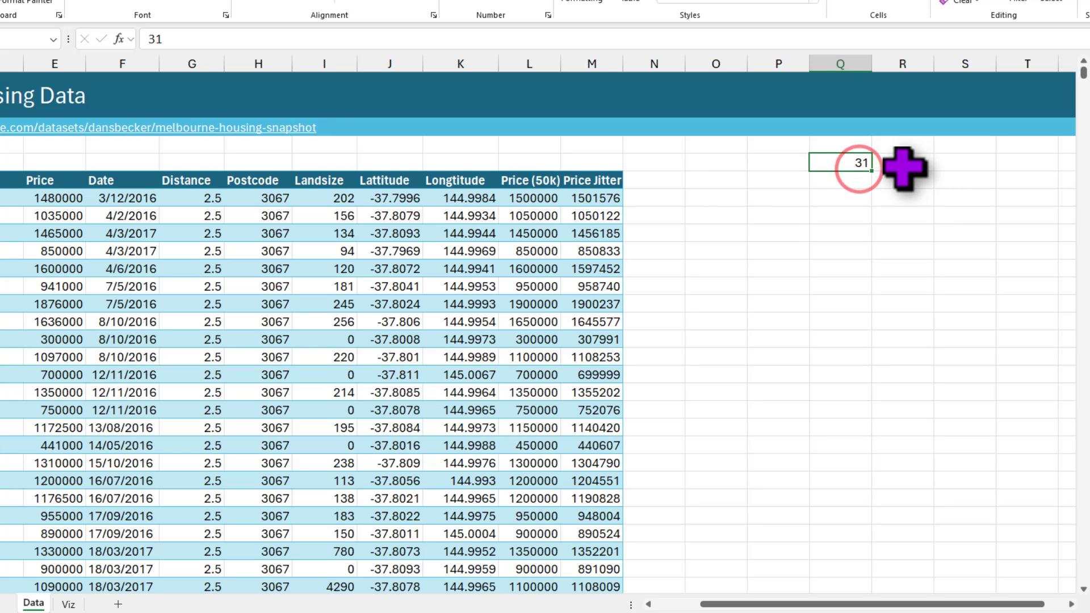
key(ctrl+c)
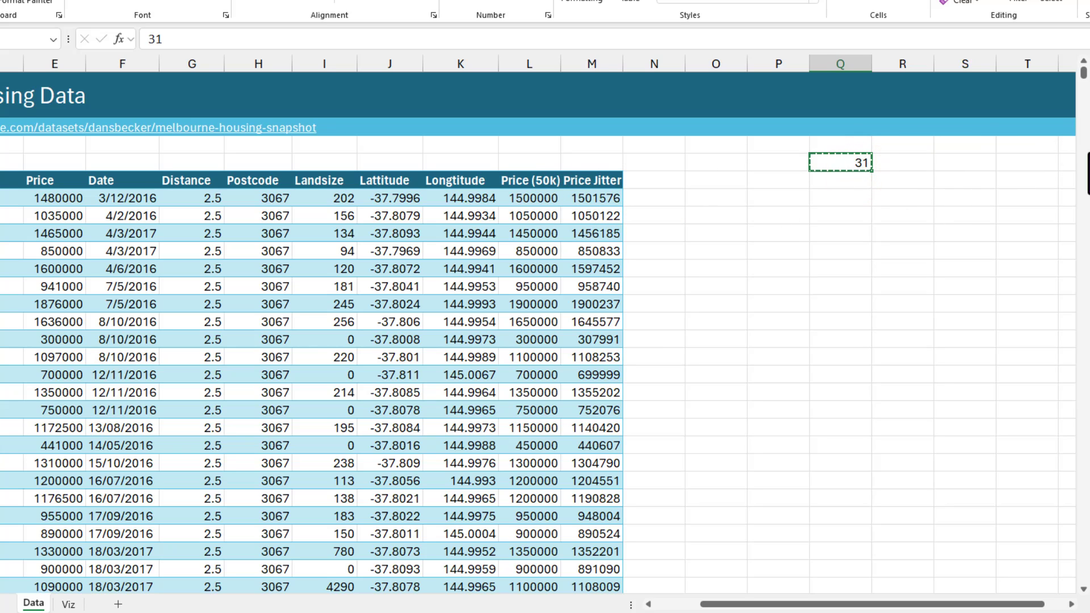
click(1071, 604)
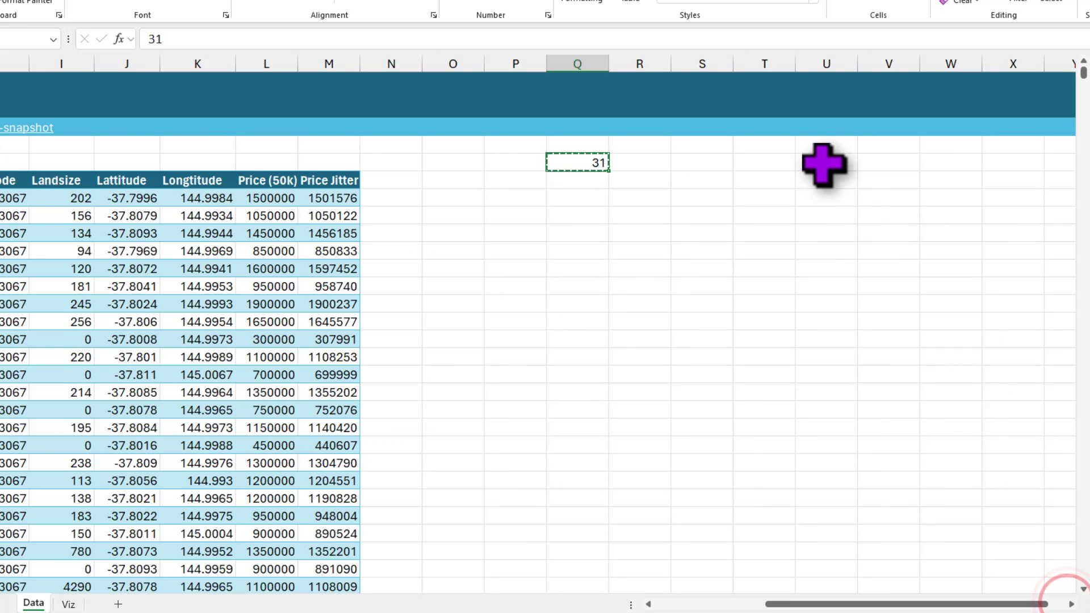
click(825, 163)
key(ctrl+v)
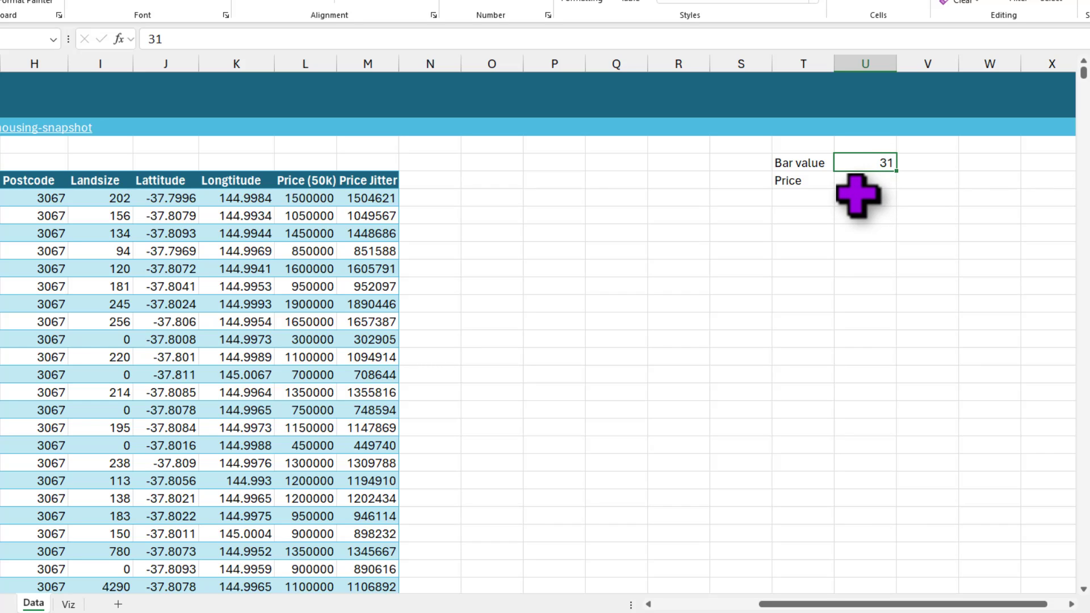
Add Min and Max labels with the minimum price formula =MIN(melb[Price]), giving 85000
click(809, 216)
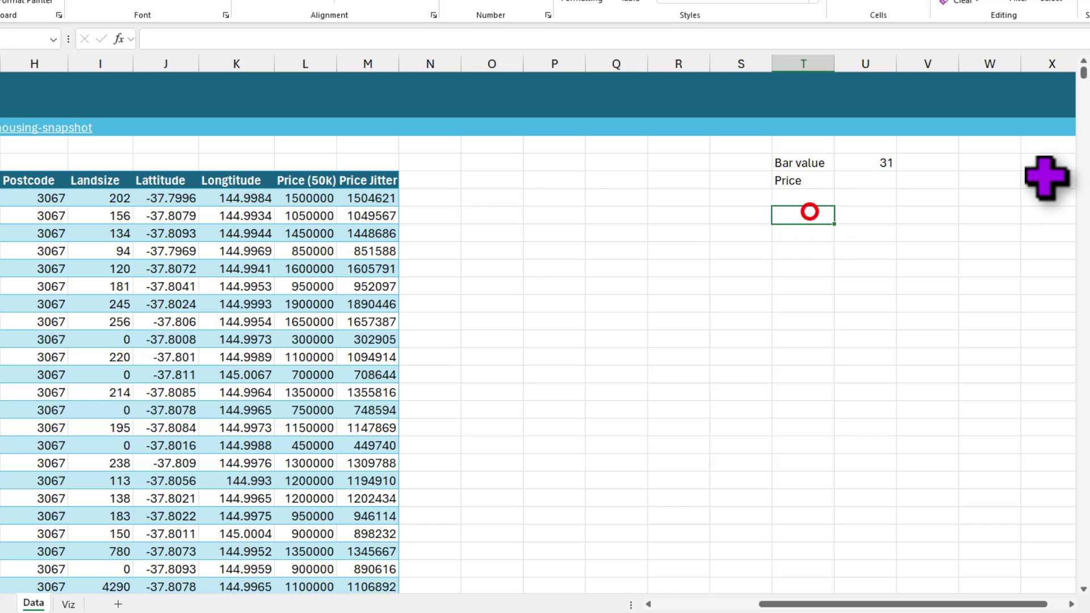
text(Min)
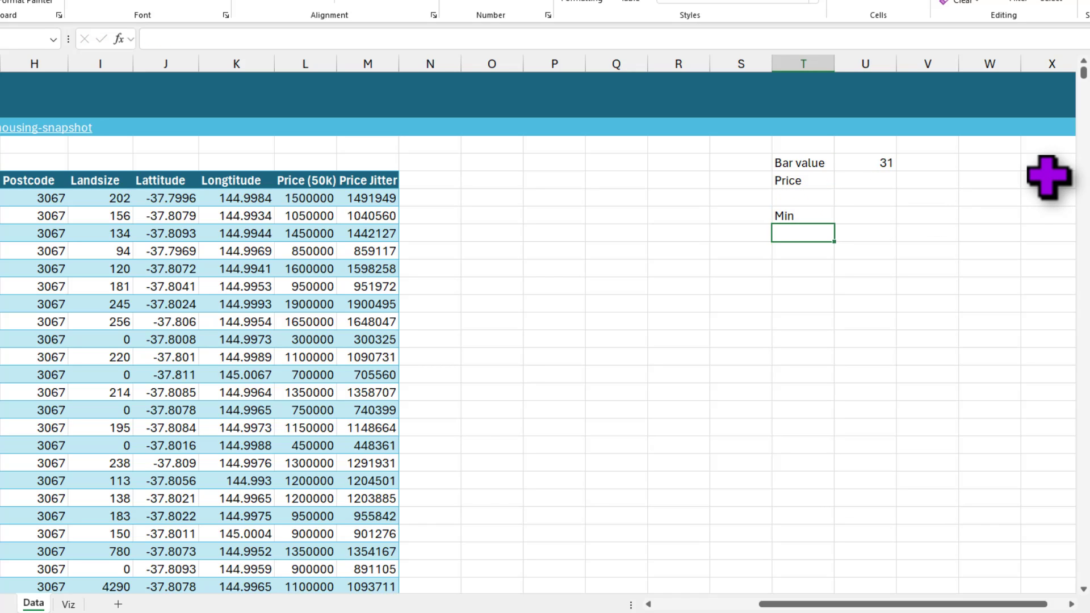
text(Max)
click(865, 215)
text(=m)
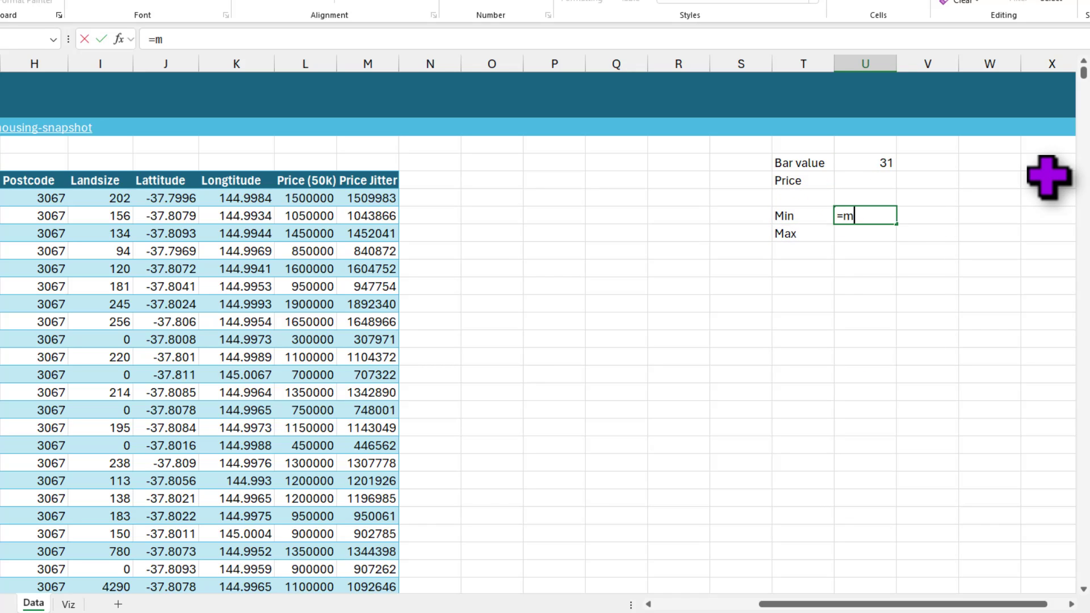
text(in)
key(Tab)
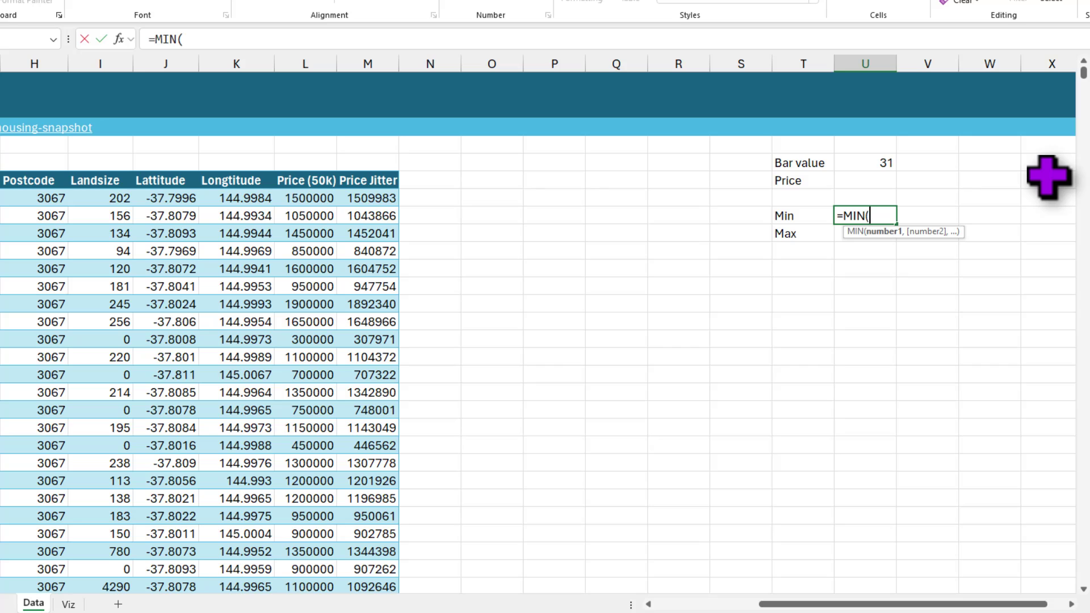
text(melb[)
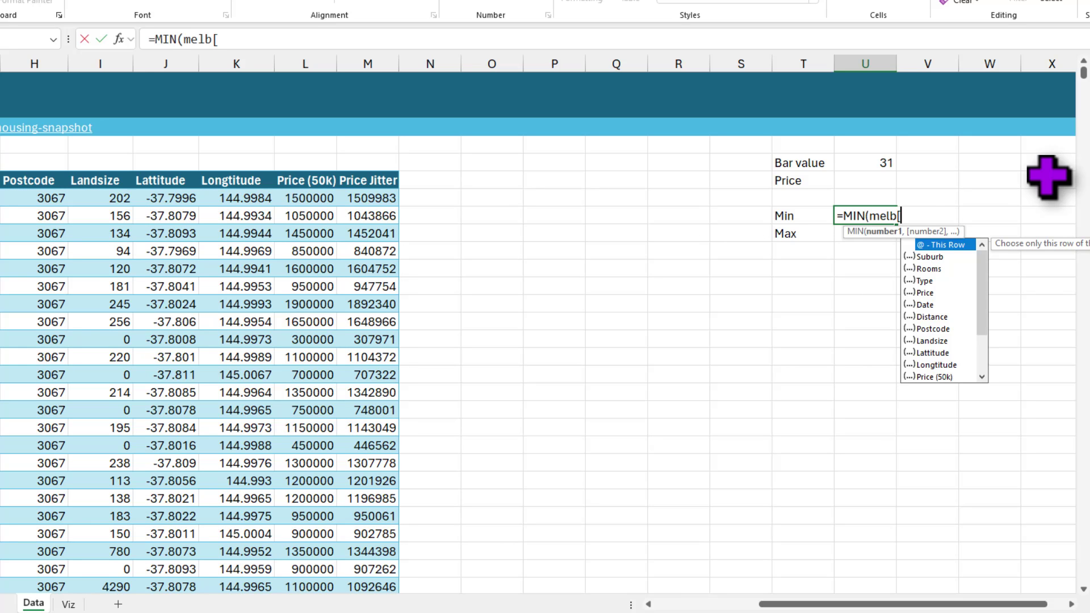
text(pr)
key(ctrl+Return)
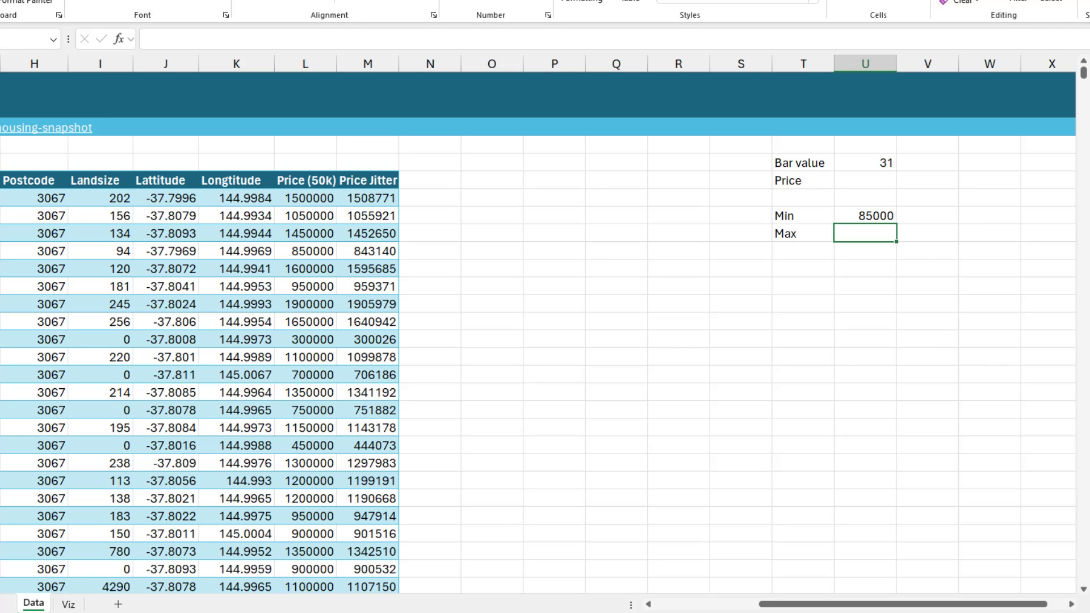
Add a Range label with =U8-U7, giving 2915000
click(68, 604)
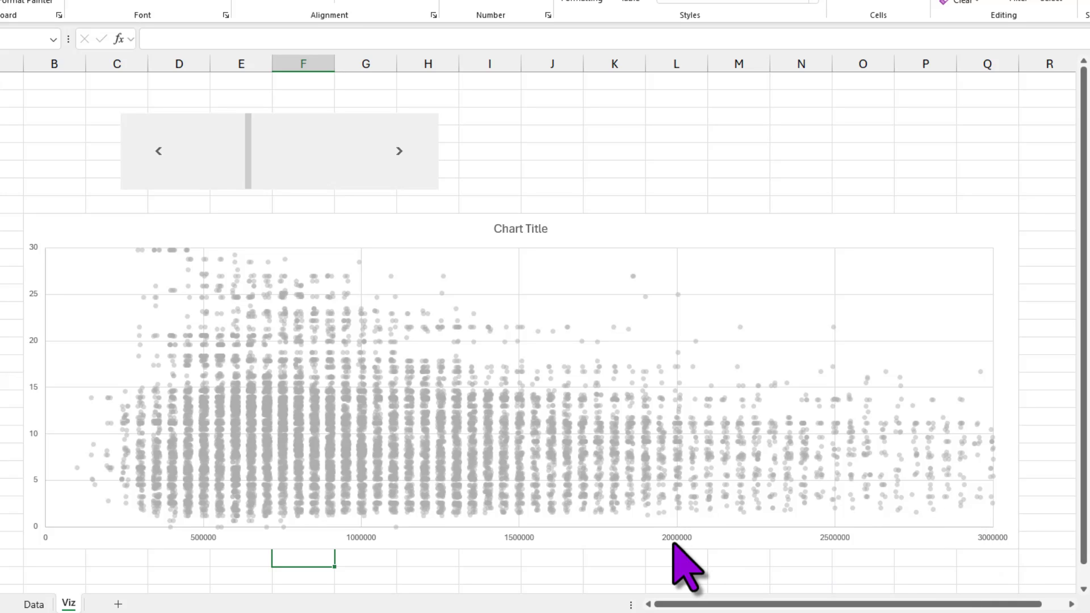
click(34, 604)
click(793, 268)
text(R)
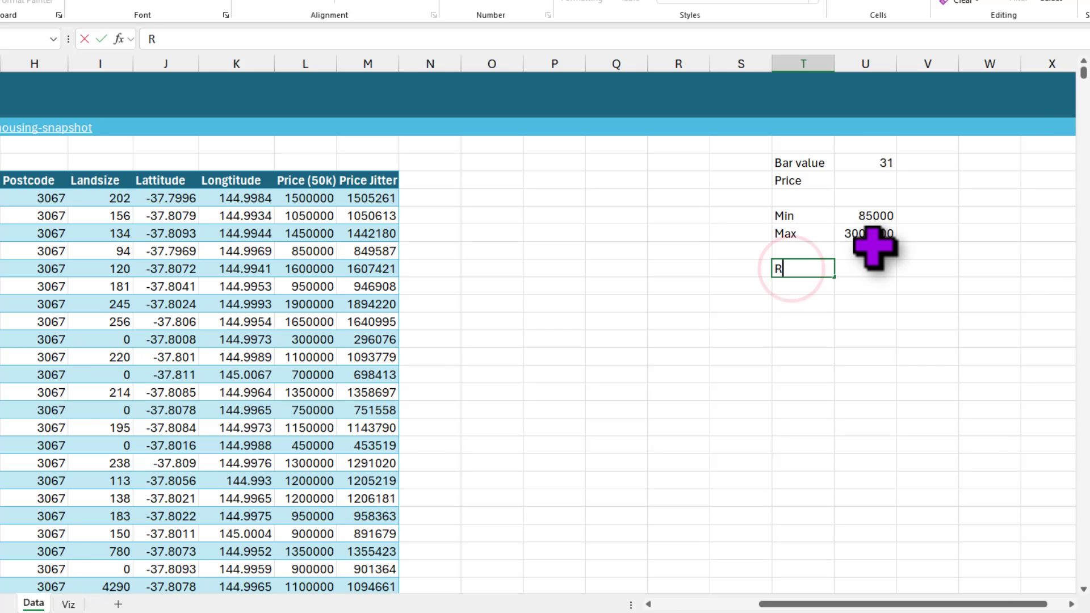
text(ange)
key(Tab)
text(=)
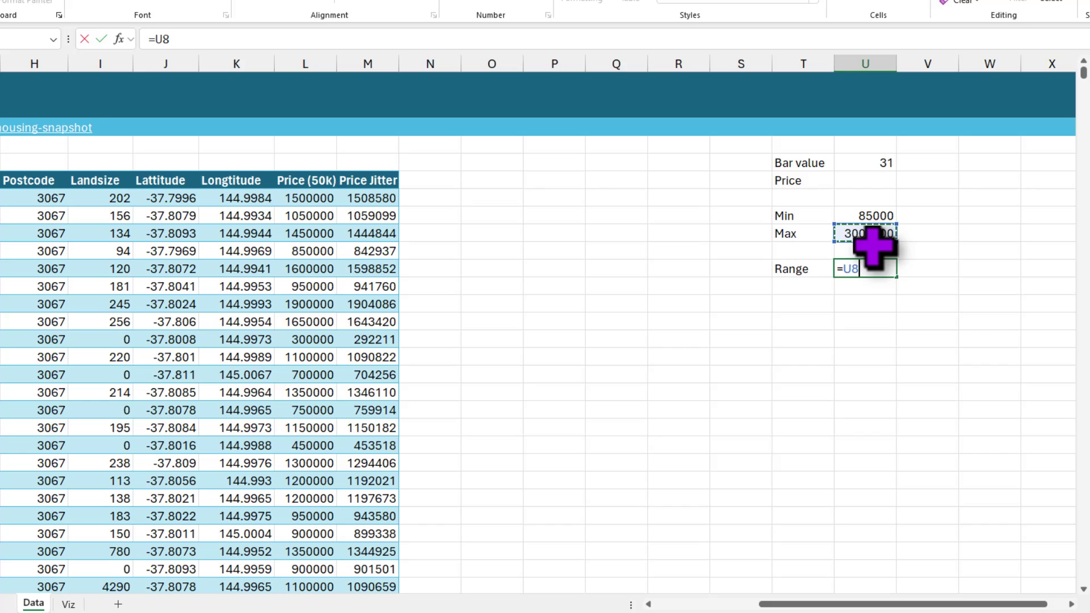
key(Up)
key(ctrl+Return)
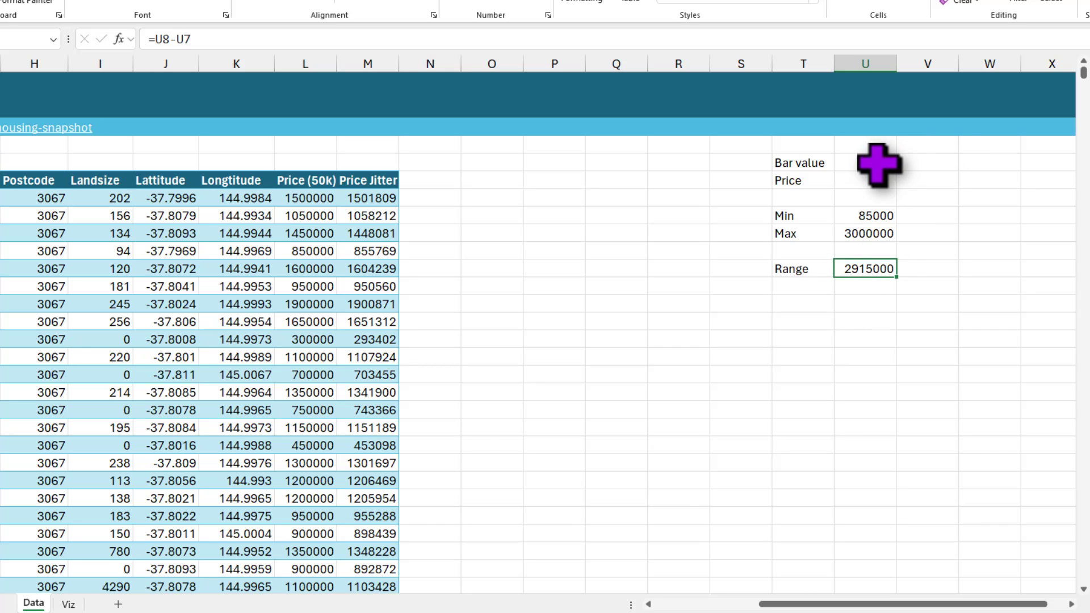
click(795, 306)
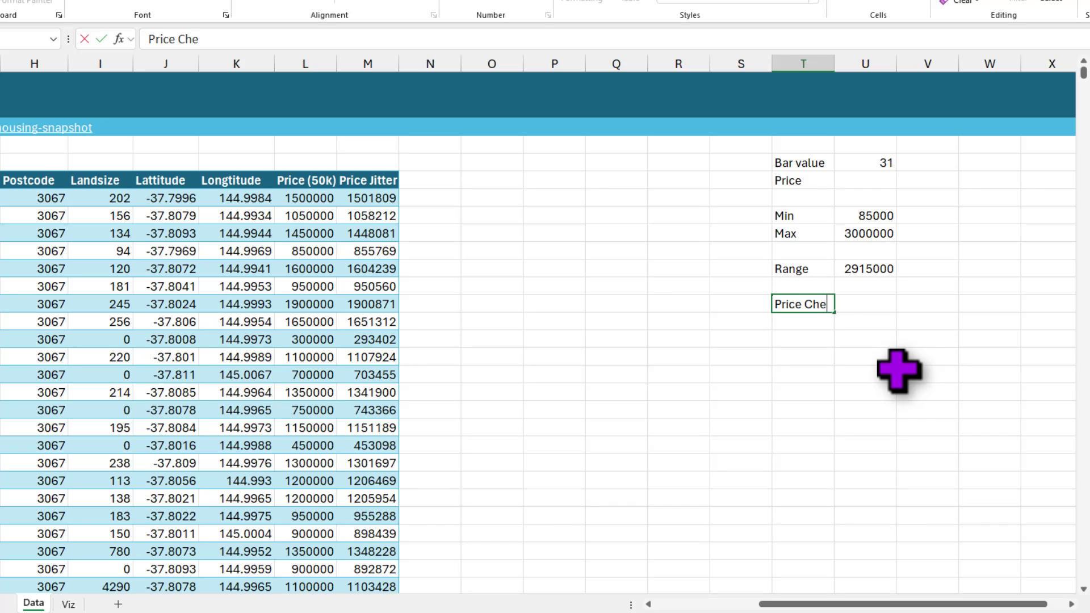
Add a green-filled Price Check cell computing =U7+U10*U4/100, giving 988650
text(Price Check)
key(Tab)
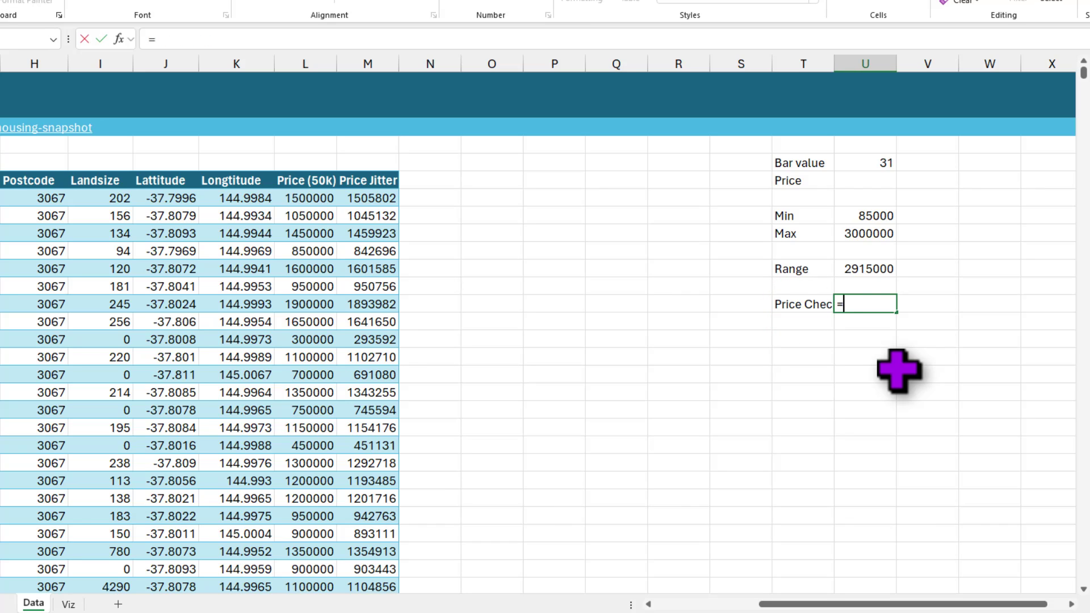
key(Up)
key(Up)
key(Up)
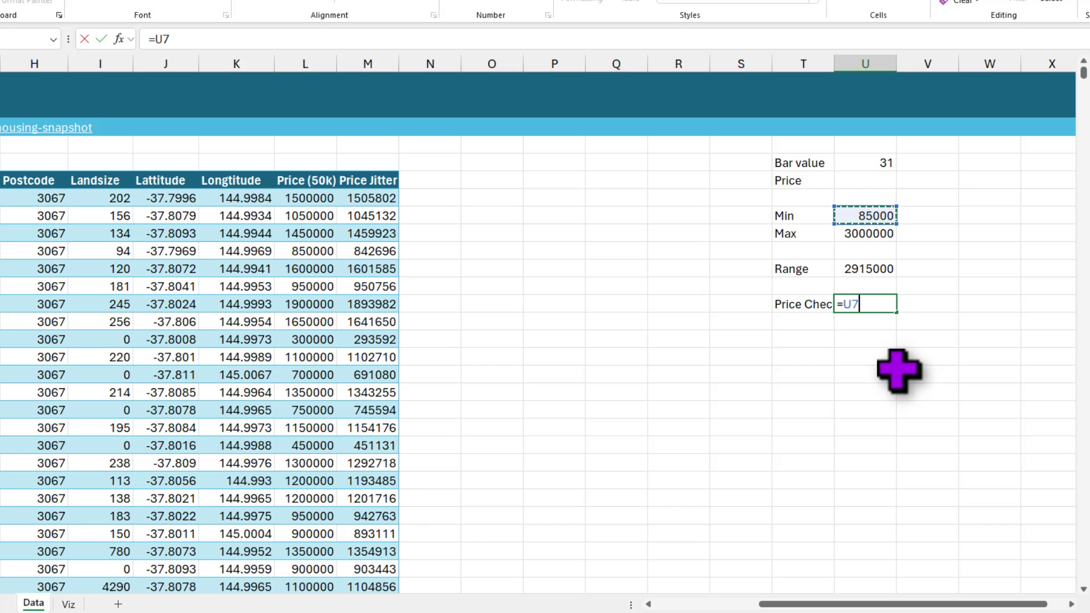
key(Up)
key(Up)
key(Up)
key(Up)
key(Up)
key(Up)
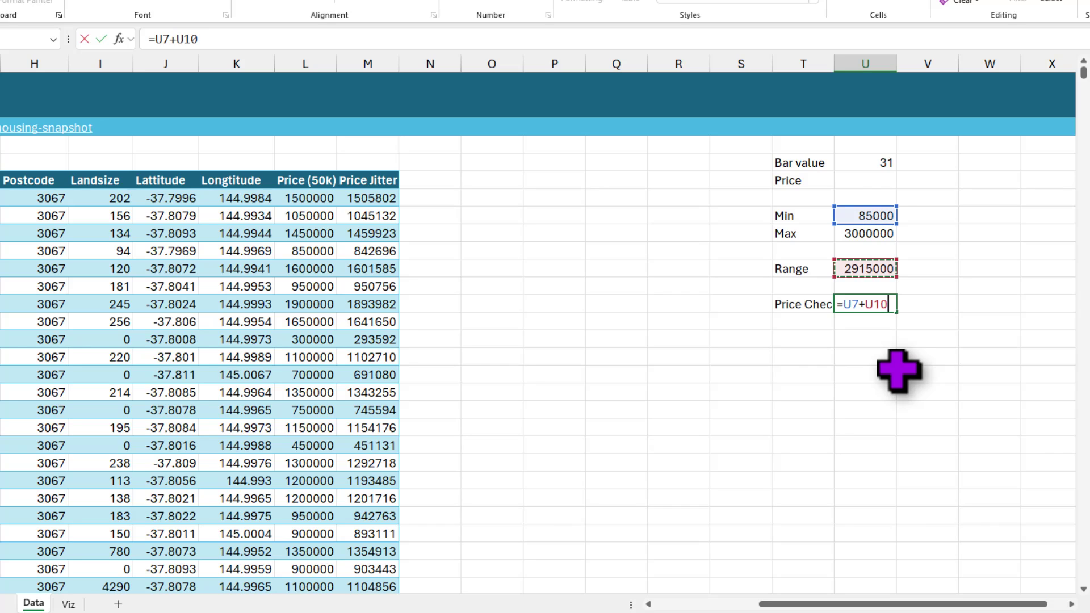
click(865, 164)
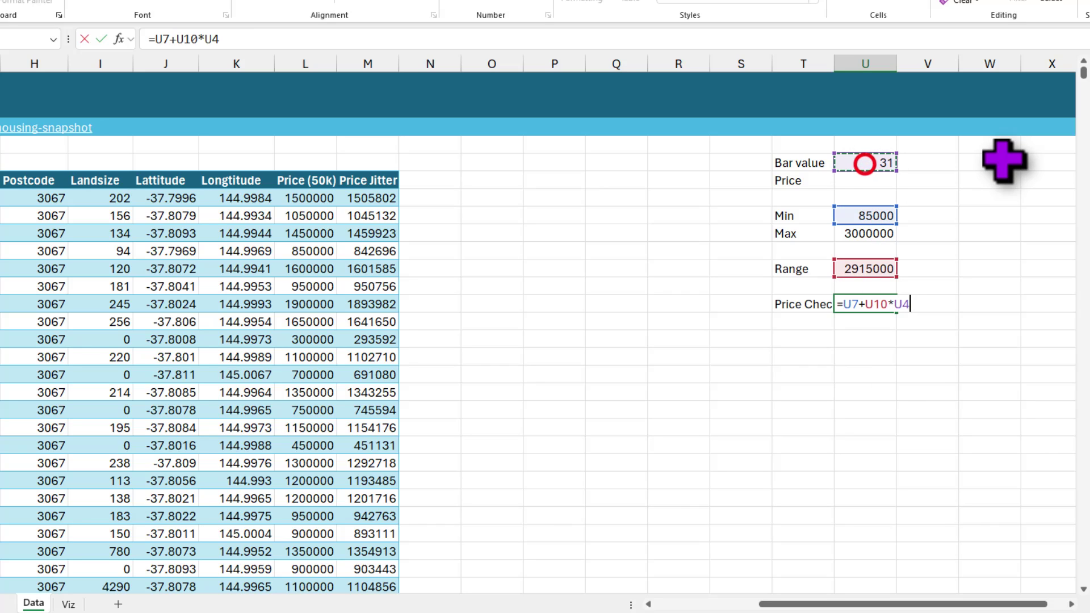
text(0)
key(ctrl+Return)
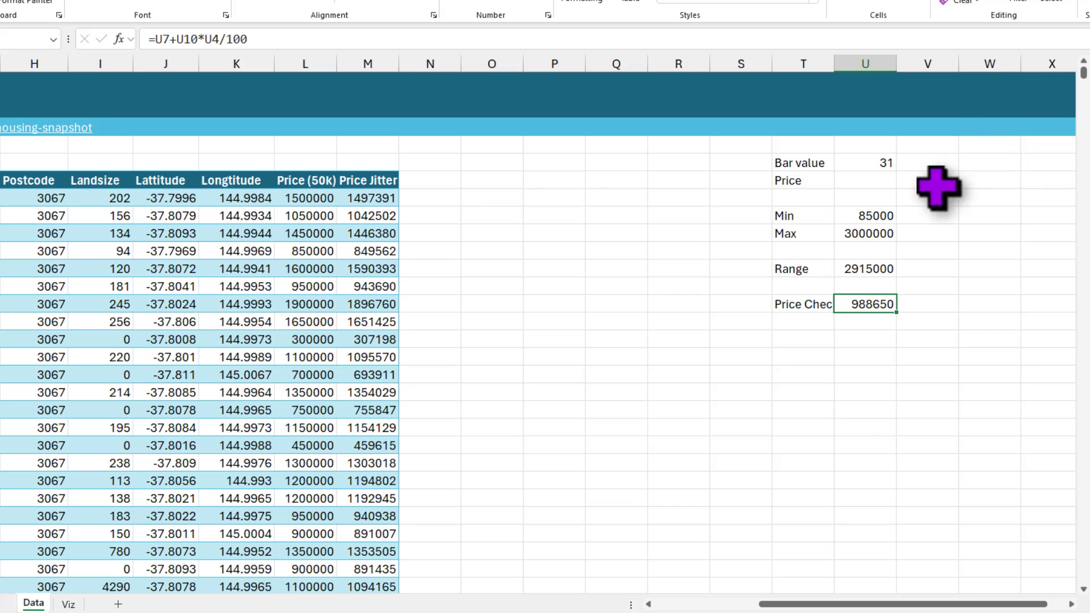
click(849, 305)
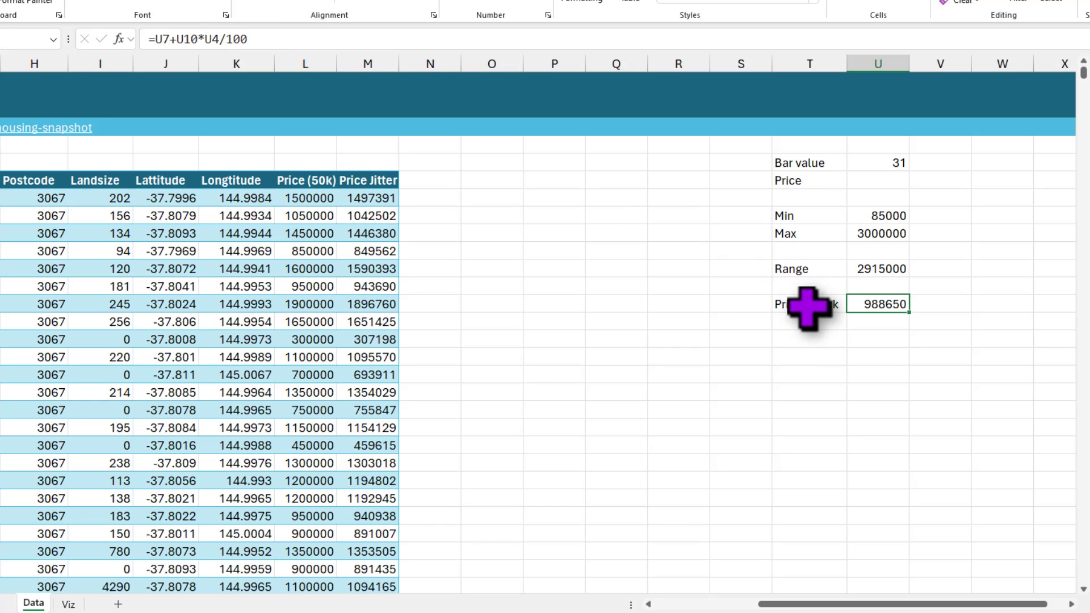
click(267, 1)
click(284, 30)
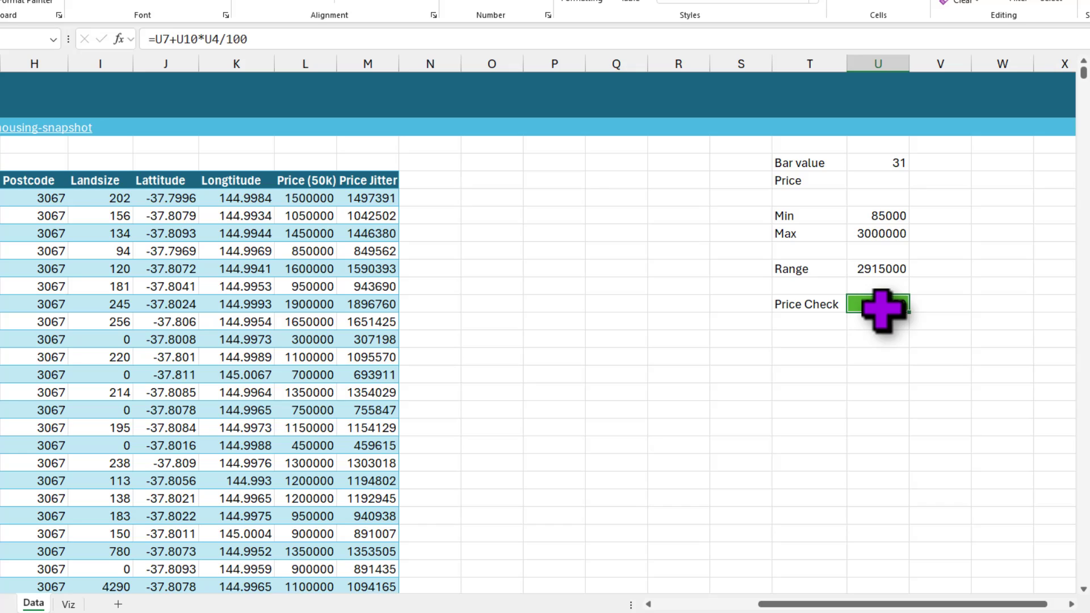
Add a Highlight? header beside Price Jitter to extend the housing table
click(460, 176)
text(High)
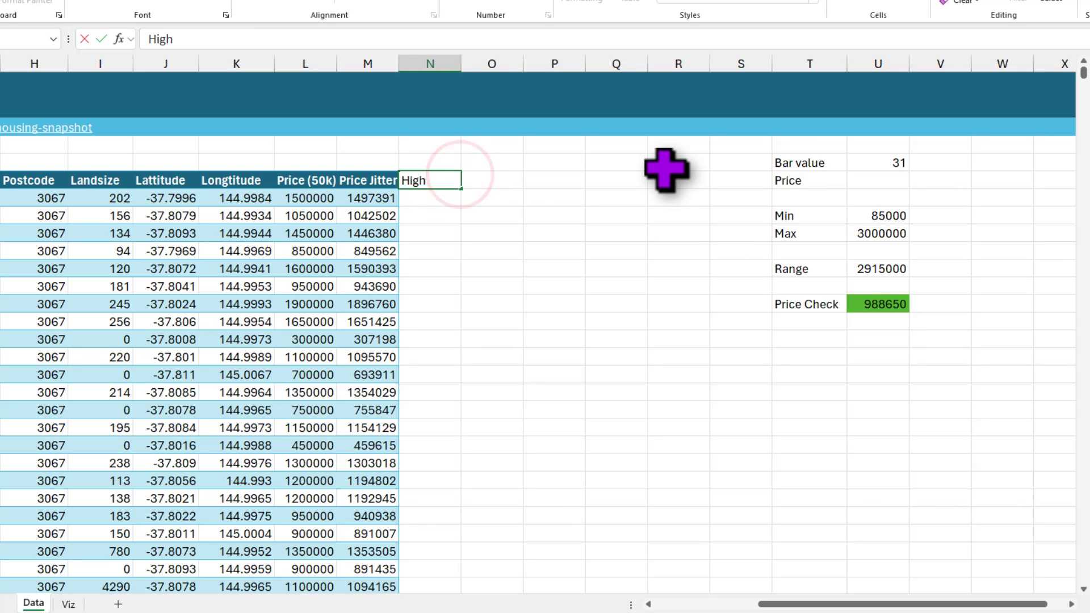
text(light?)
key(Return)
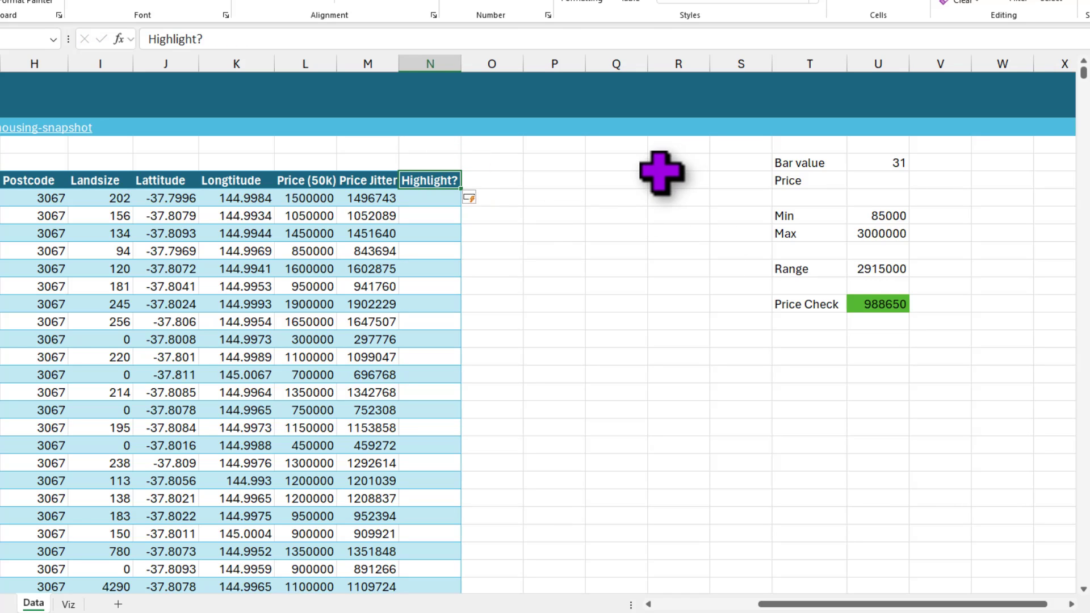
Fill the Highlight? column with =IF([@[Price Jitter]]<$U$12,[@[Price Jitter]],NA())
click(417, 199)
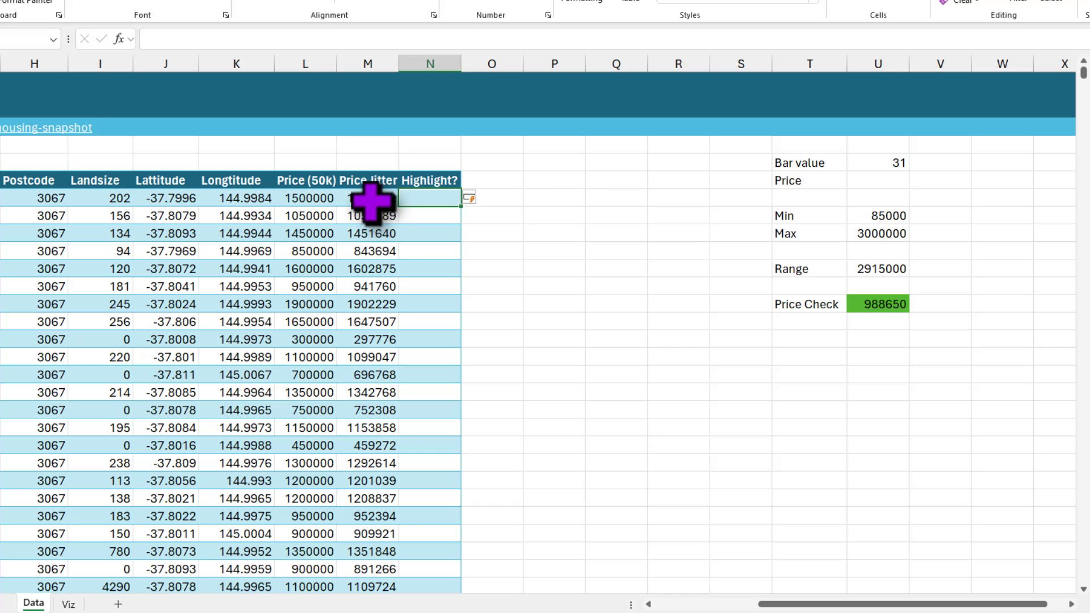
click(880, 304)
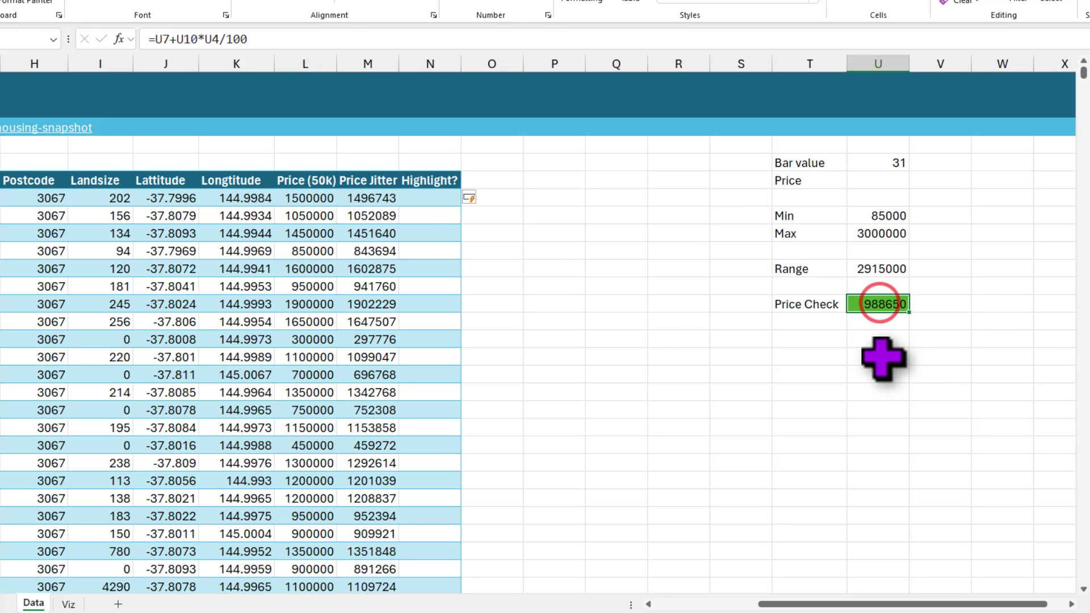
click(427, 197)
text(=if)
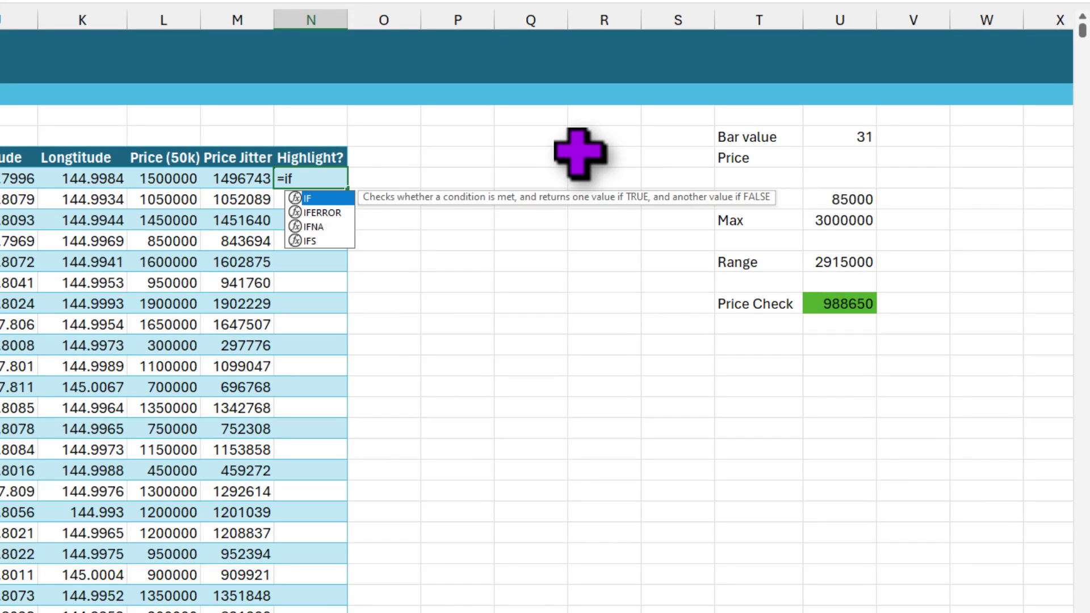
key(Tab)
click(235, 179)
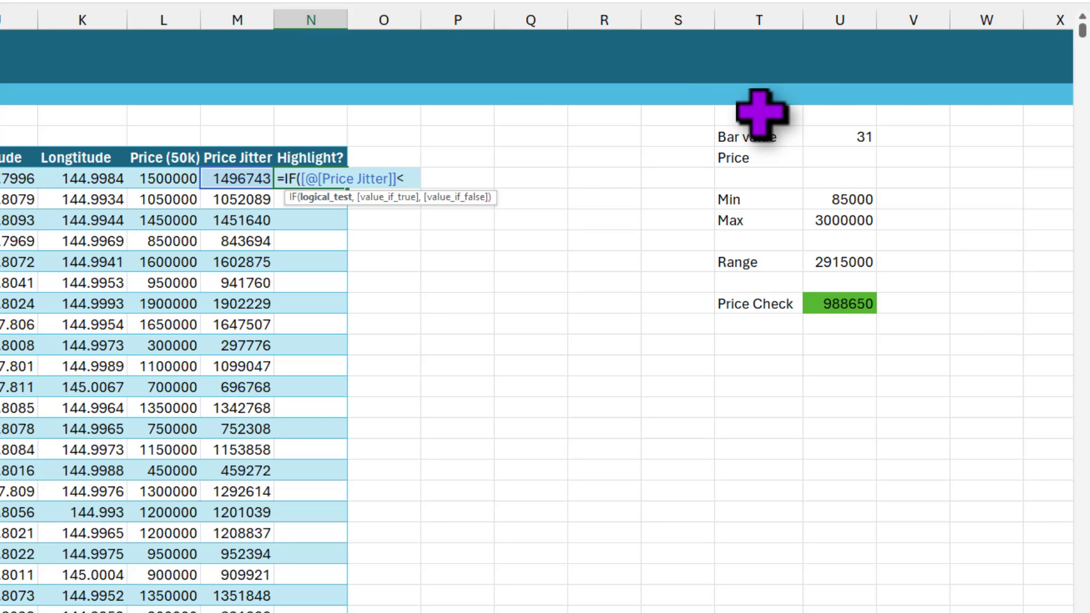
text(<)
click(857, 306)
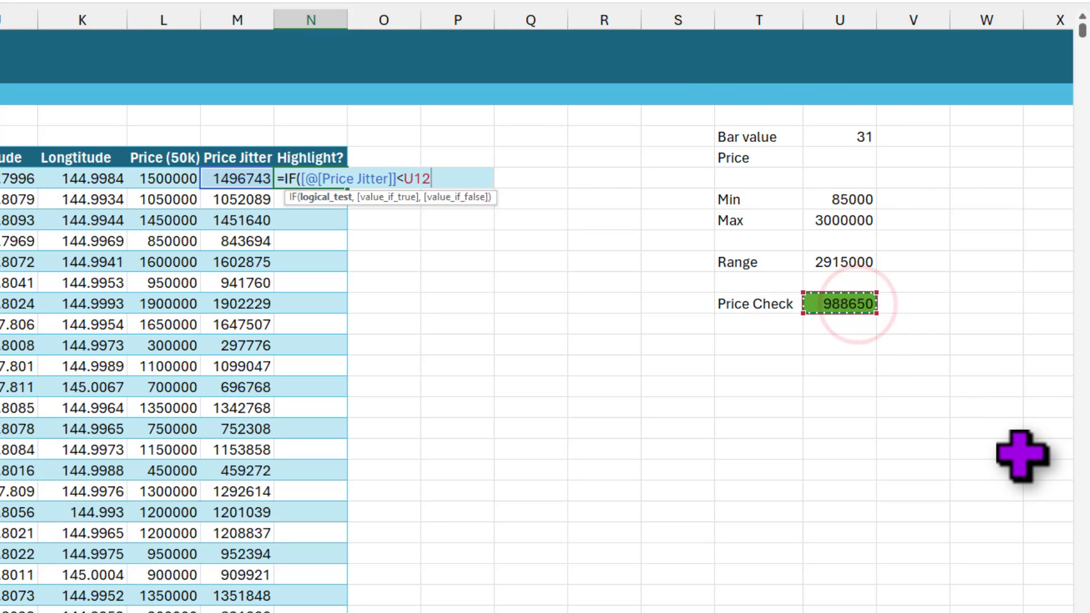
text(,)
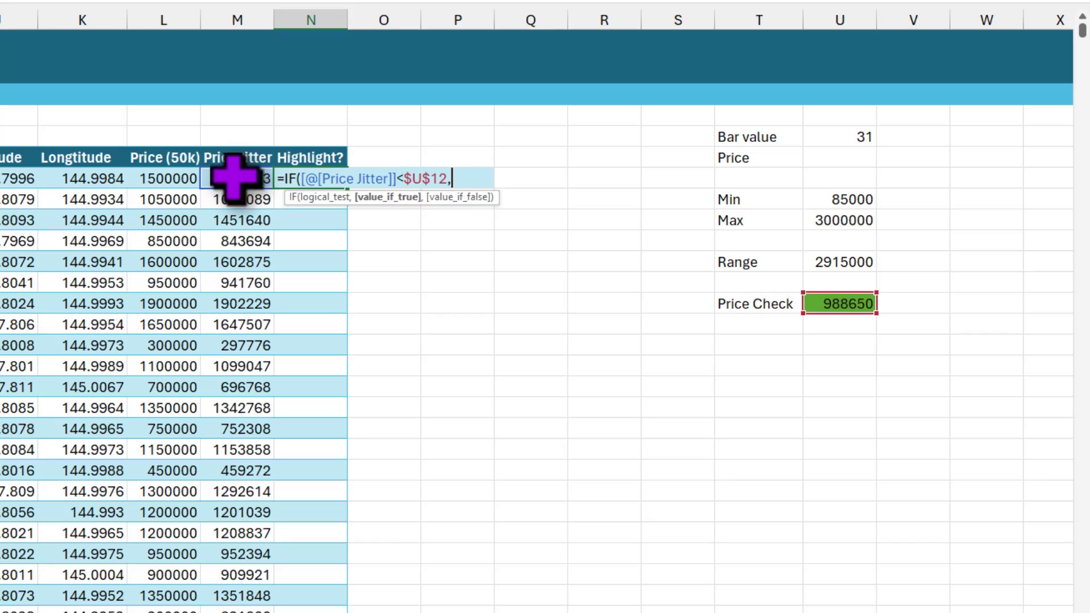
click(237, 178)
text(,na()))
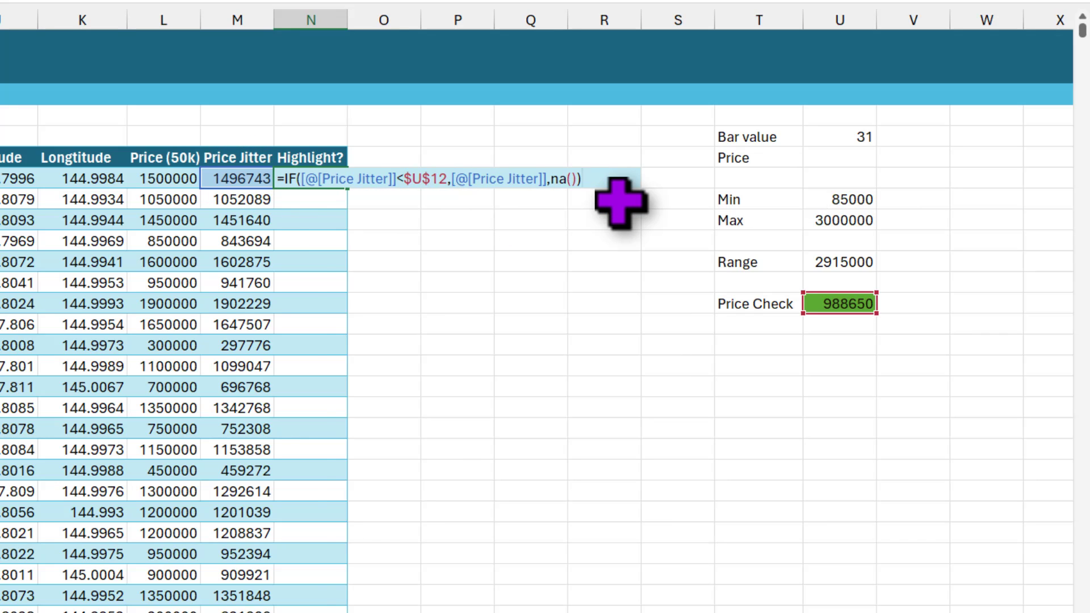
key(ctrl+Return)
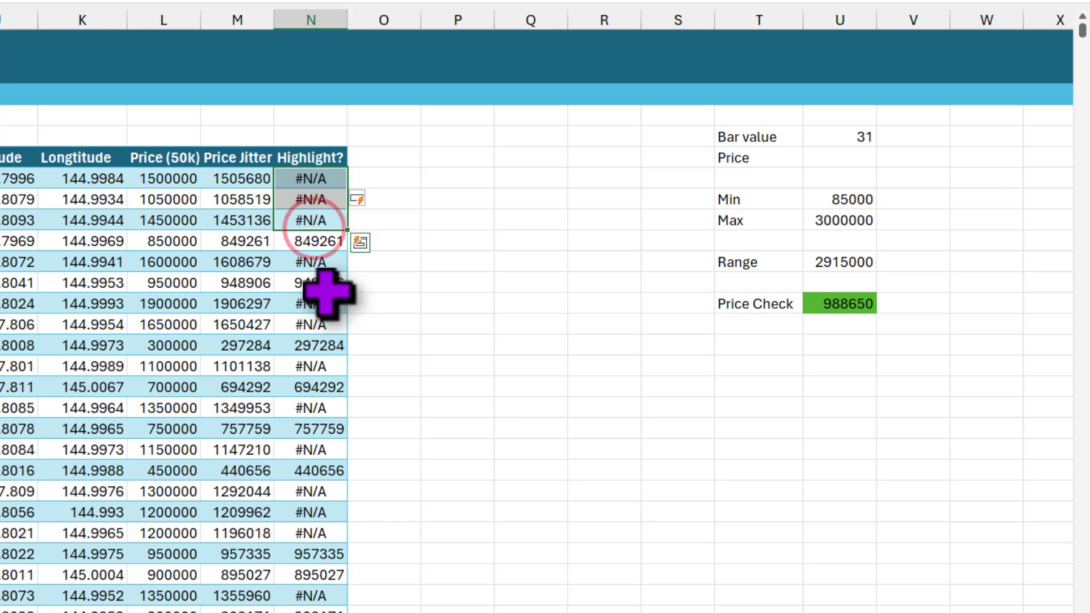
scroll(316, 238, down, 5)
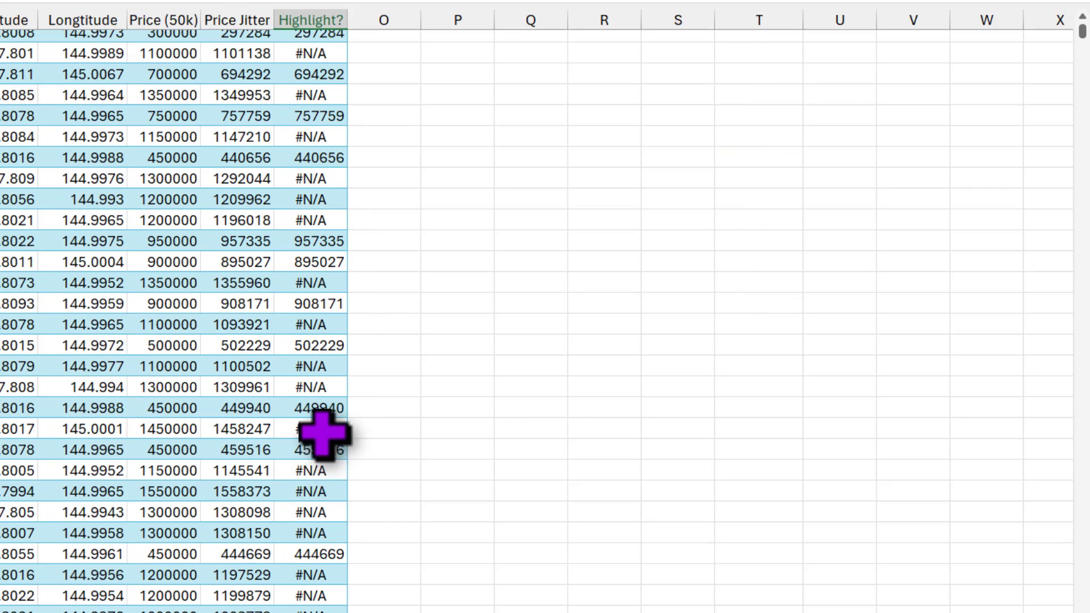
scroll(335, 420, up, 5)
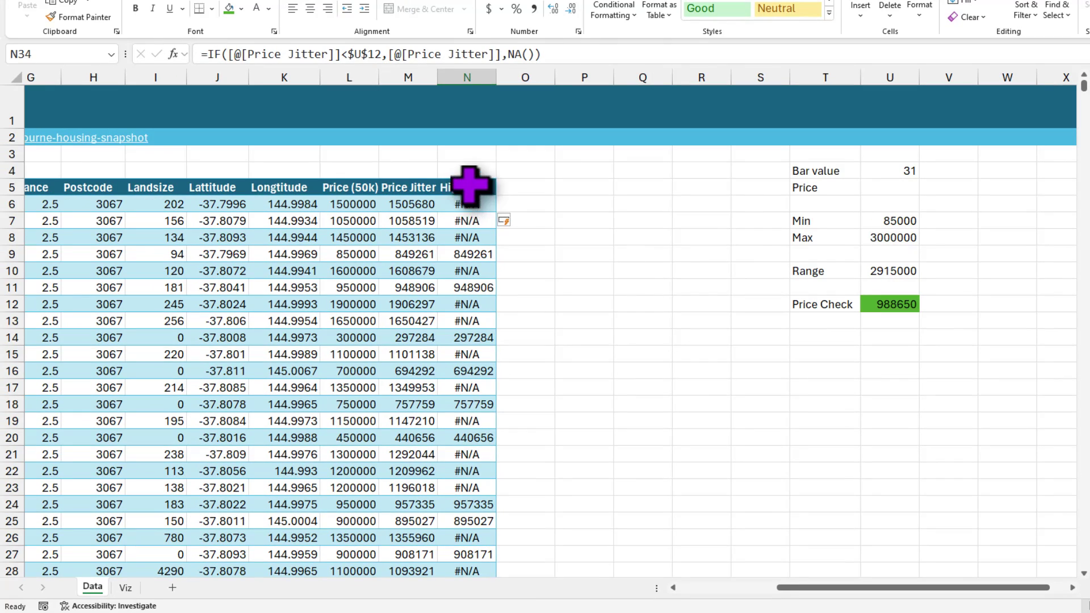
Add a Highlight series to the Viz chart: X from Data!N6:N13585, Y from Distance
click(122, 588)
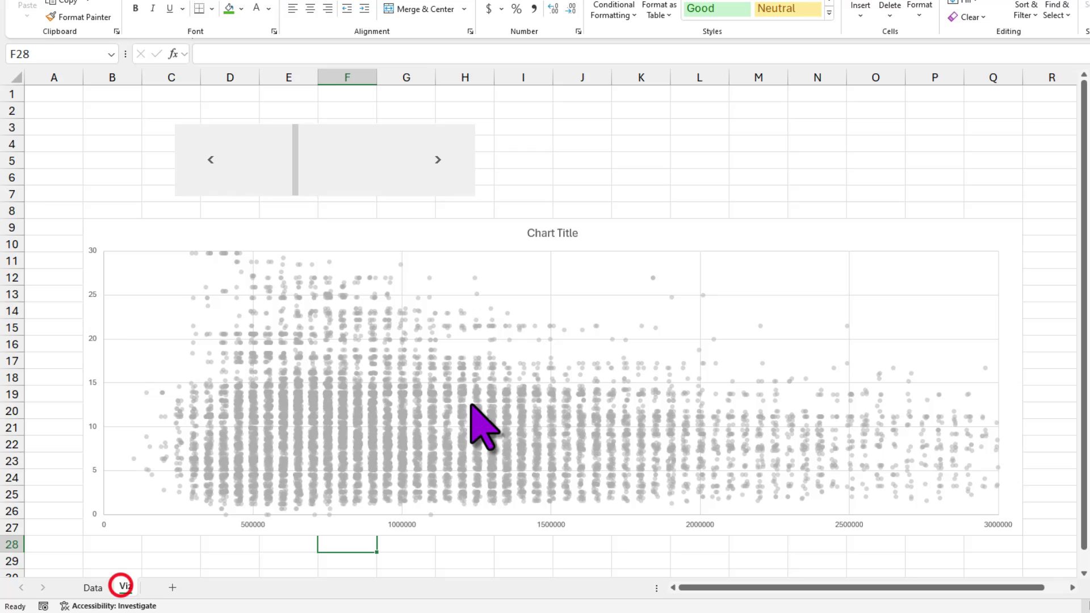
right_click(518, 271)
click(585, 359)
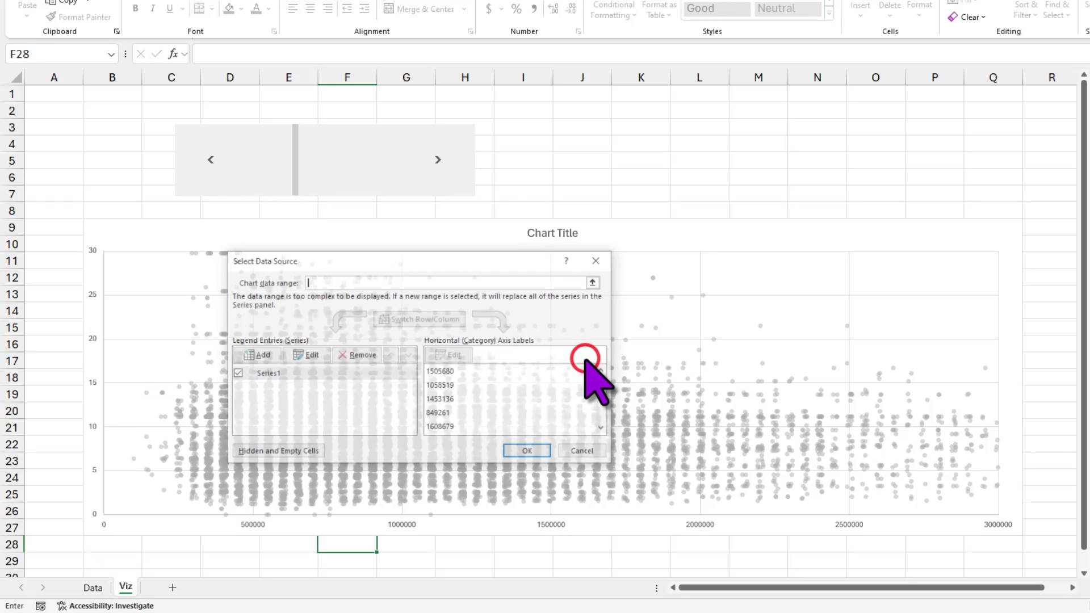
click(260, 354)
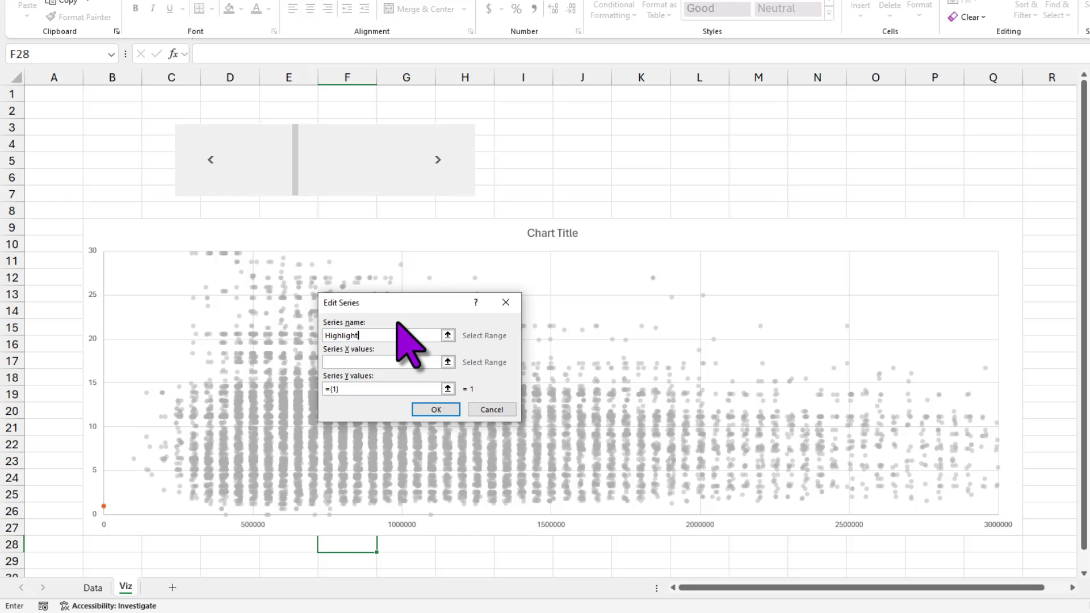
click(85, 587)
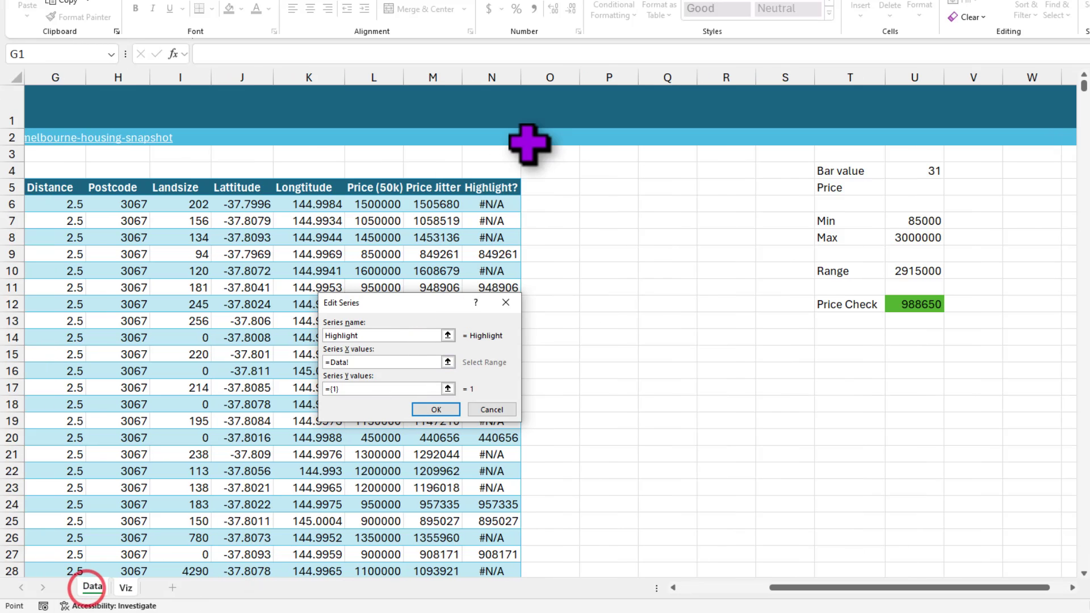
click(498, 170)
scroll(498, 170, down, 2)
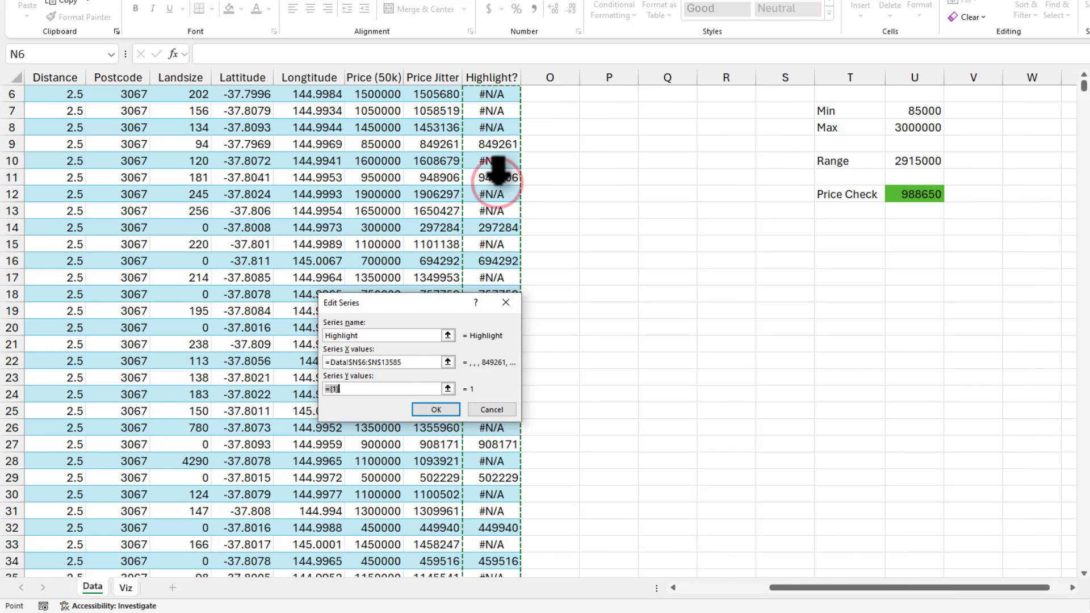
key(Tab)
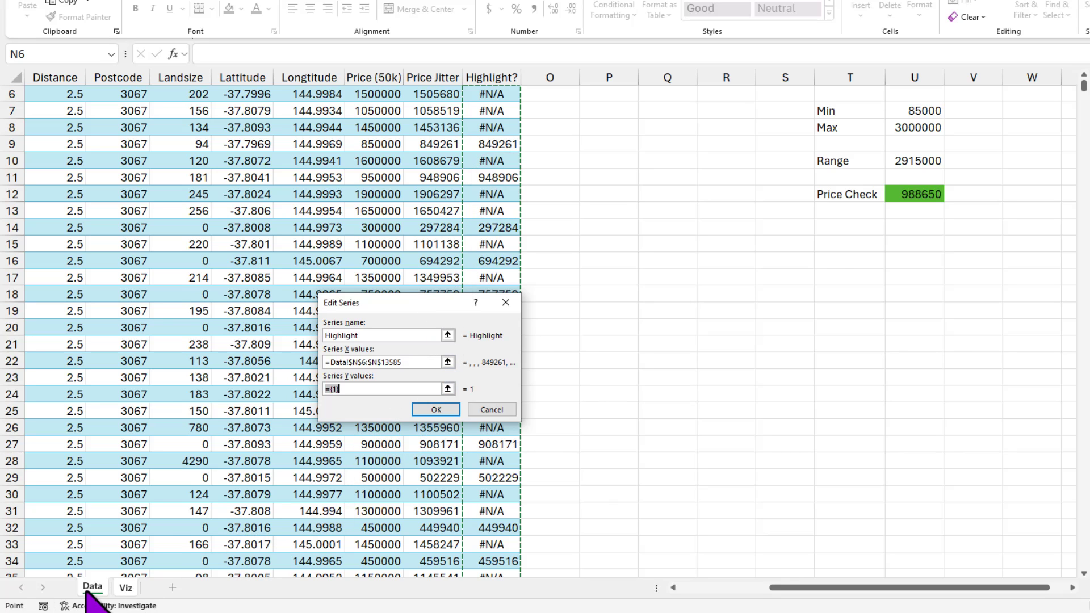
scroll(258, 323, up, 2)
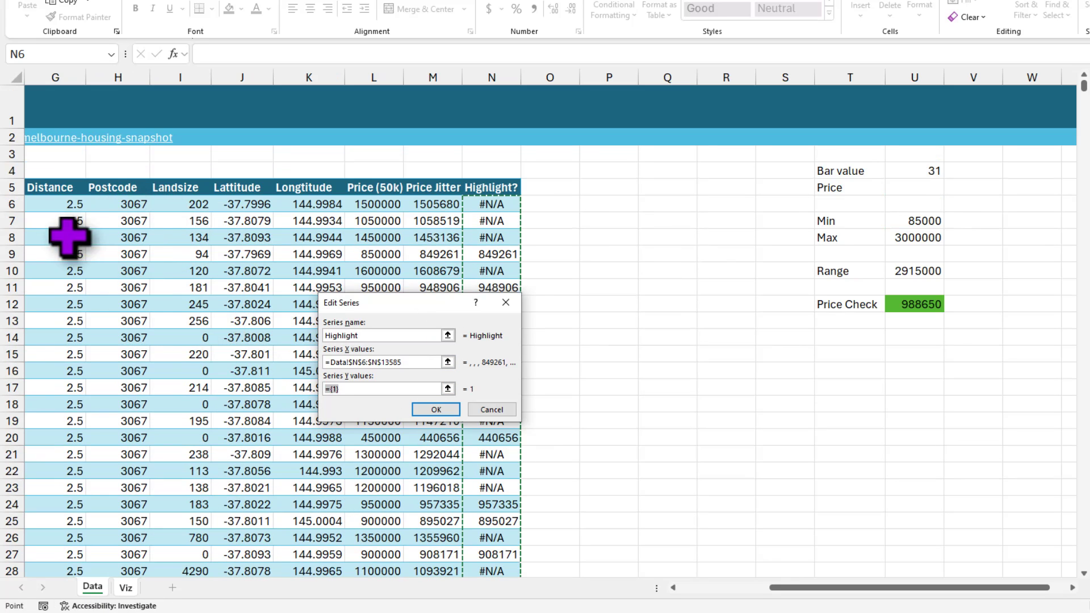
click(63, 182)
click(436, 409)
Apply the new chart data and nudge the scroll bar so the orange highlight ends near 700000
click(528, 453)
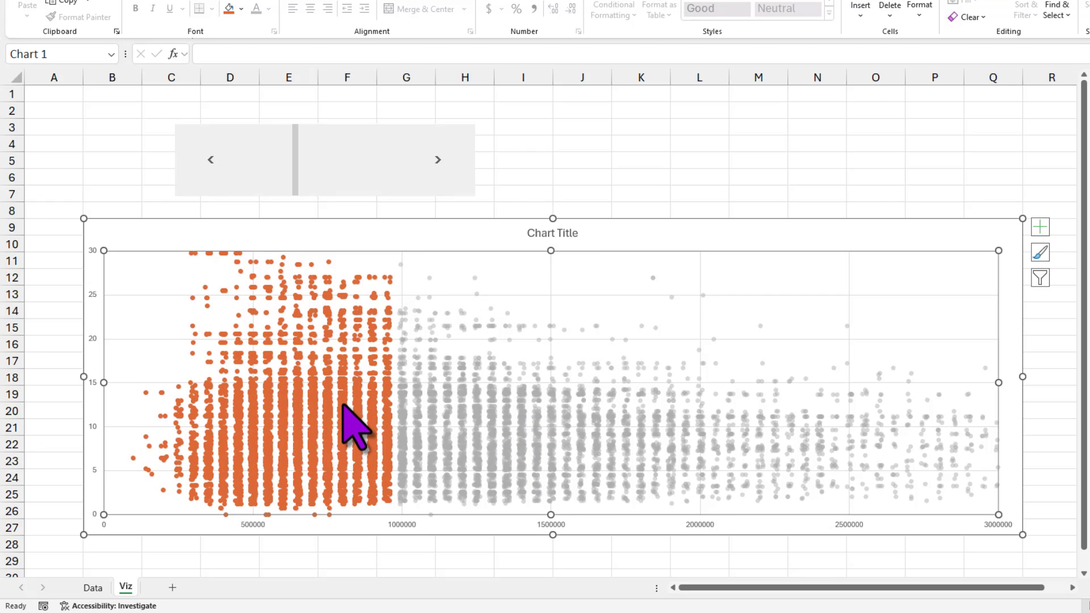
click(448, 154)
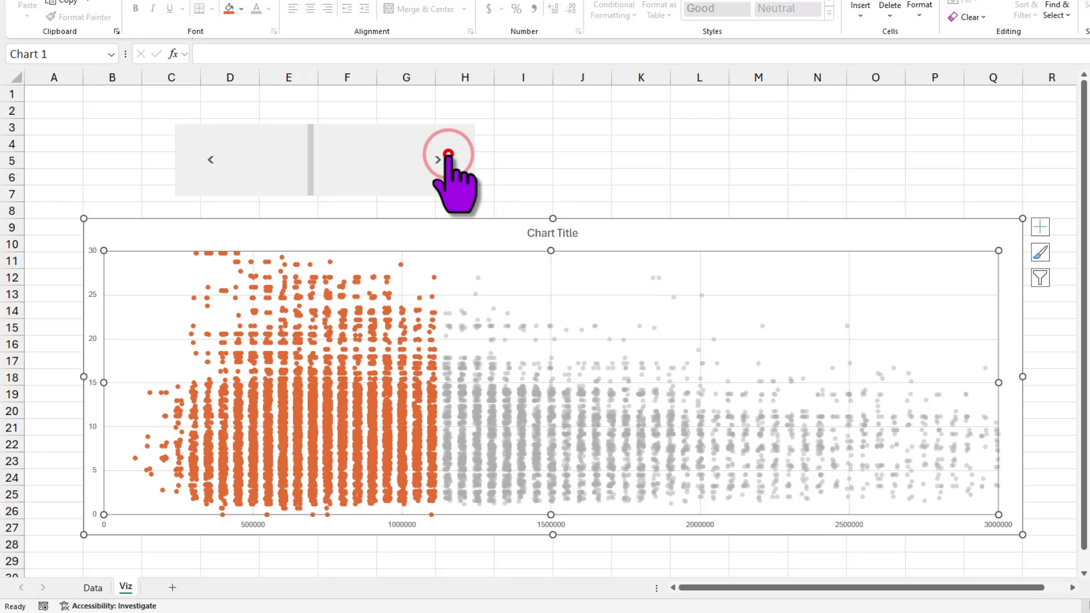
click(449, 154)
click(210, 164)
click(208, 169)
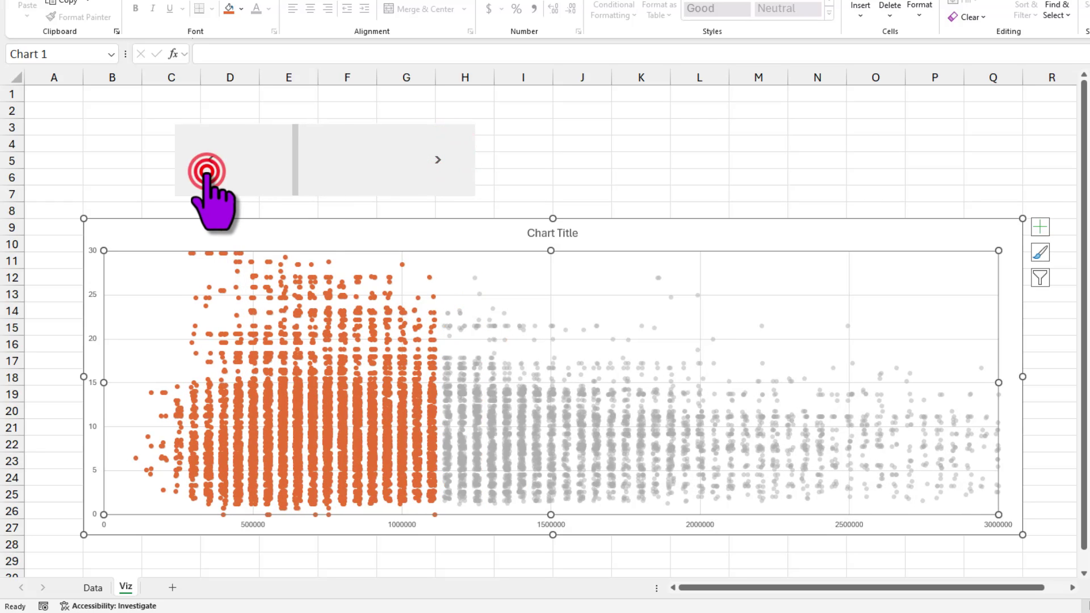
click(207, 171)
click(207, 171)
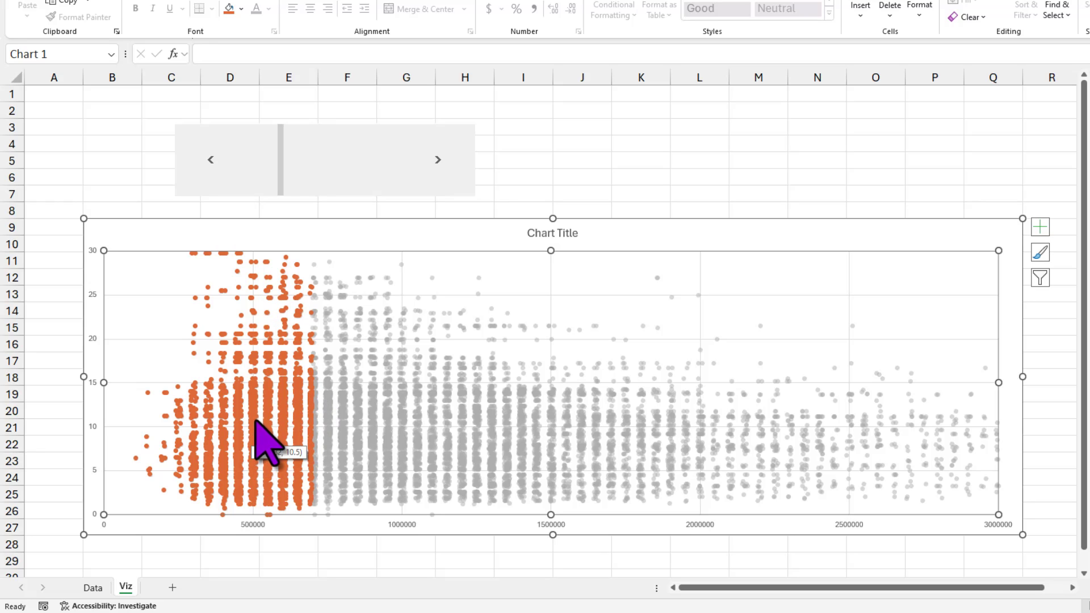
double_click(268, 408)
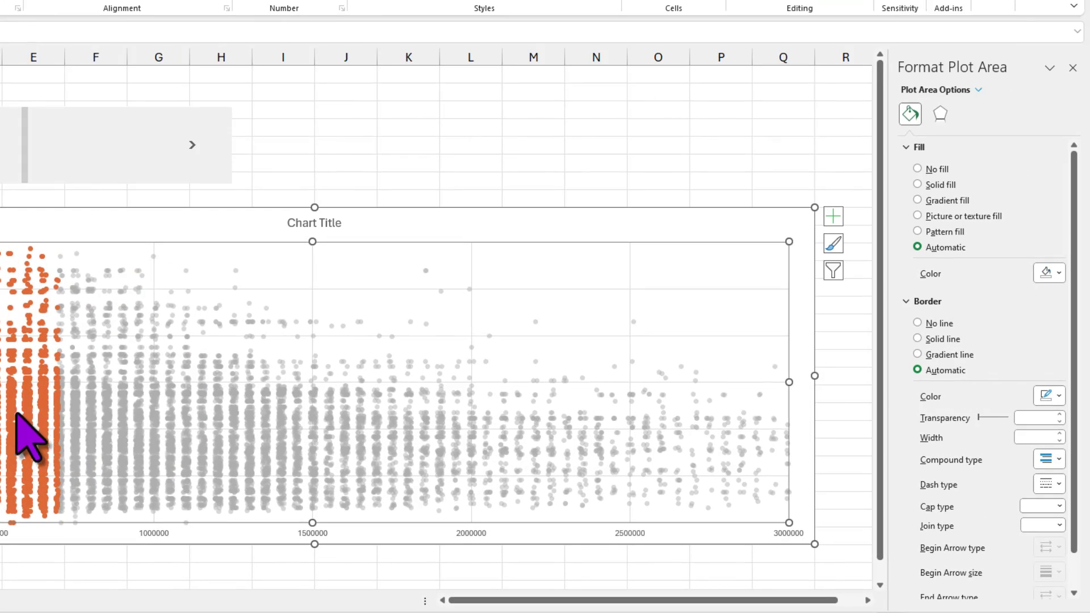
Style the Highlight markers solid blue at 20% transparency with dark solid outlines
click(28, 416)
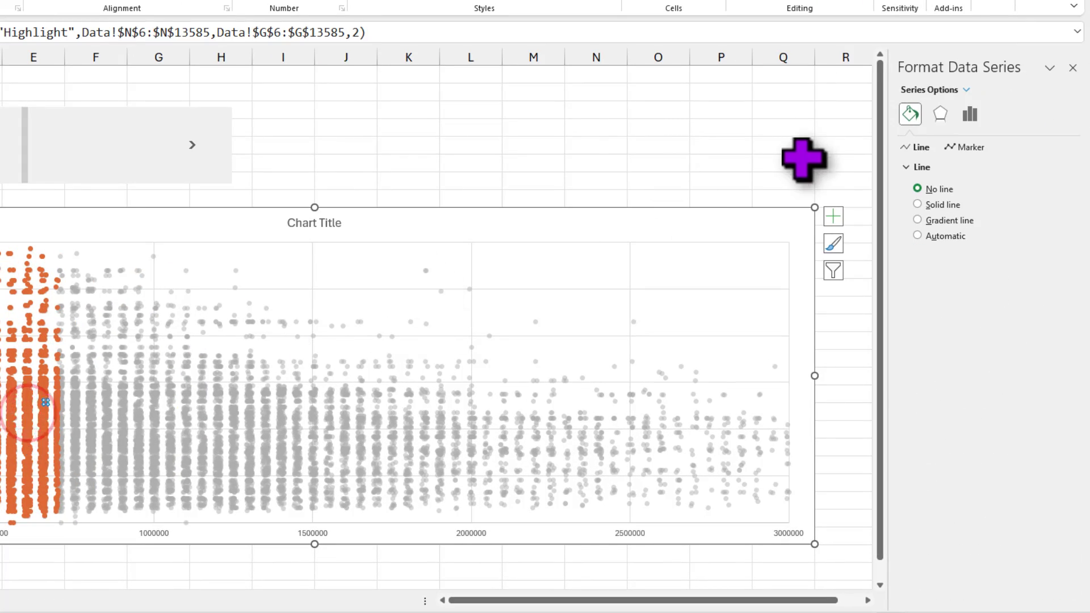
click(965, 147)
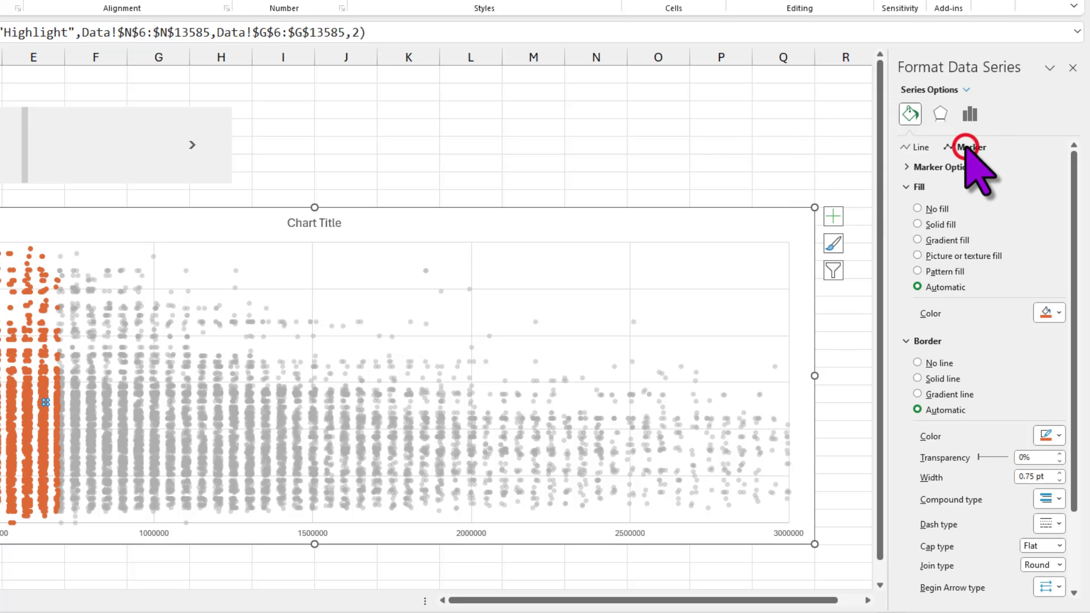
click(1055, 307)
click(917, 397)
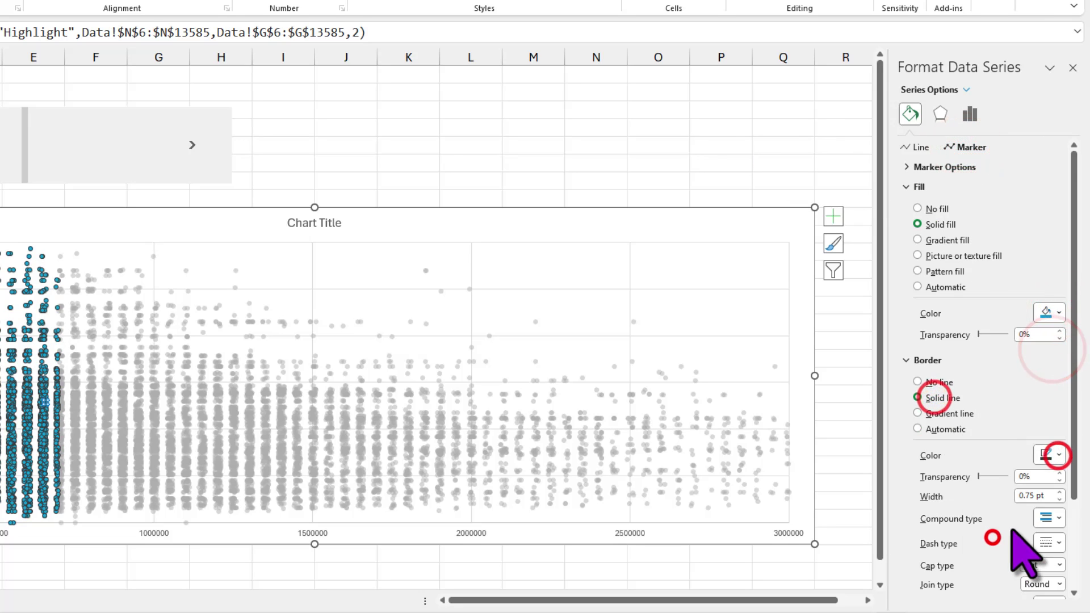
click(1022, 328)
click(1057, 449)
click(981, 533)
scroll(956, 183, up, 3)
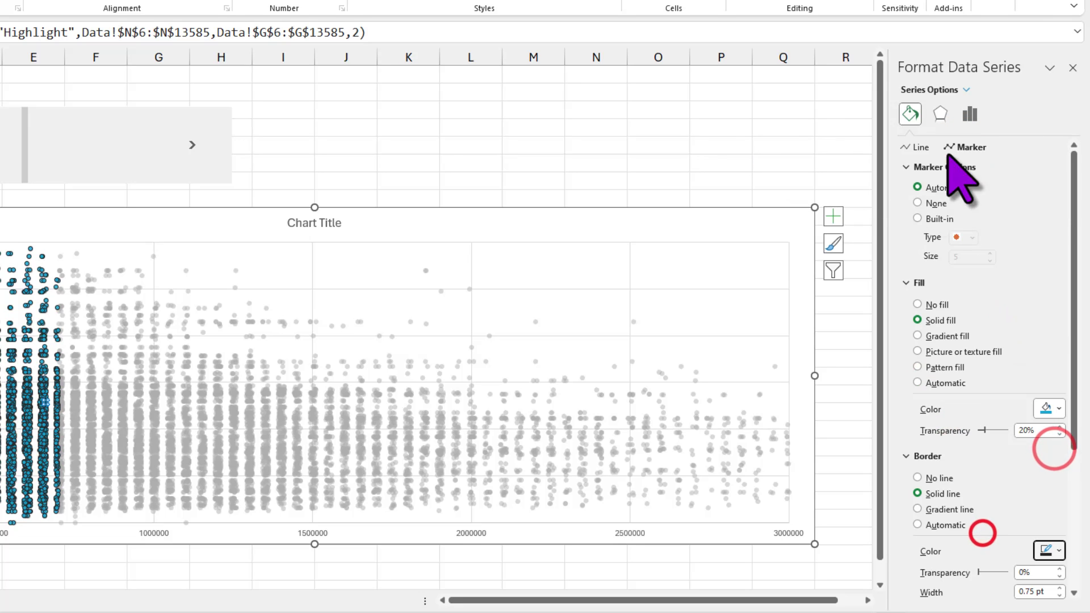
click(972, 253)
click(654, 172)
Adjust the scroll bar to raise the price threshold to 1280150
click(192, 148)
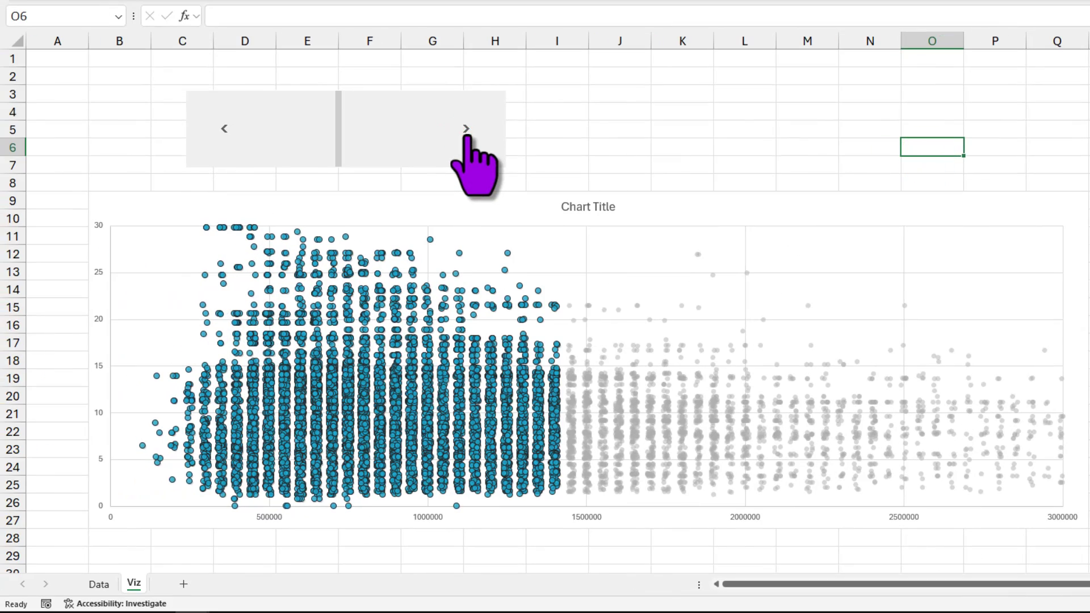
click(216, 128)
click(214, 129)
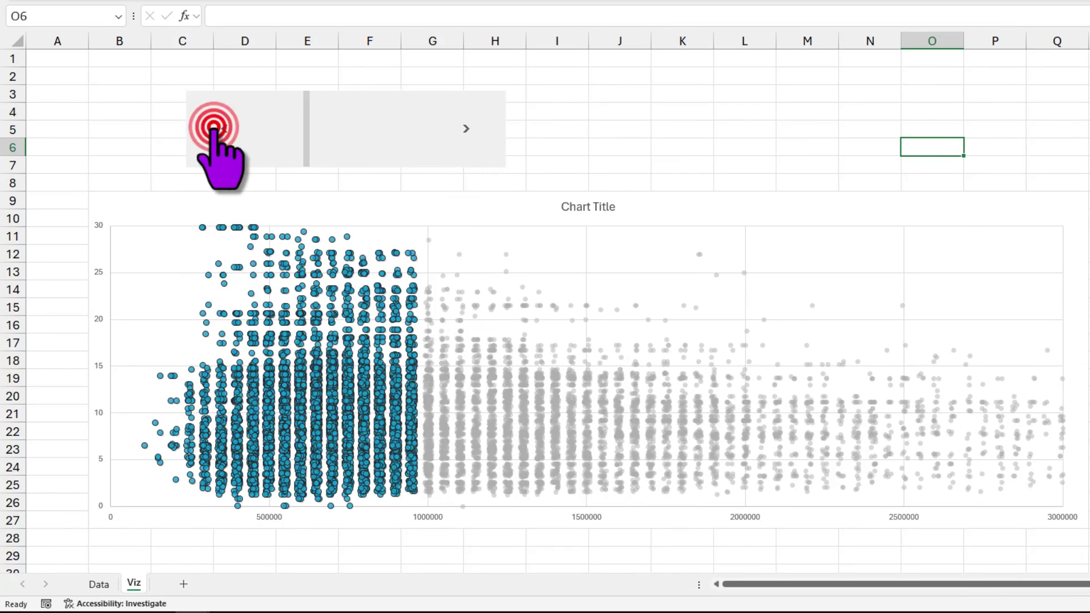
click(474, 134)
click(474, 134)
click(474, 134)
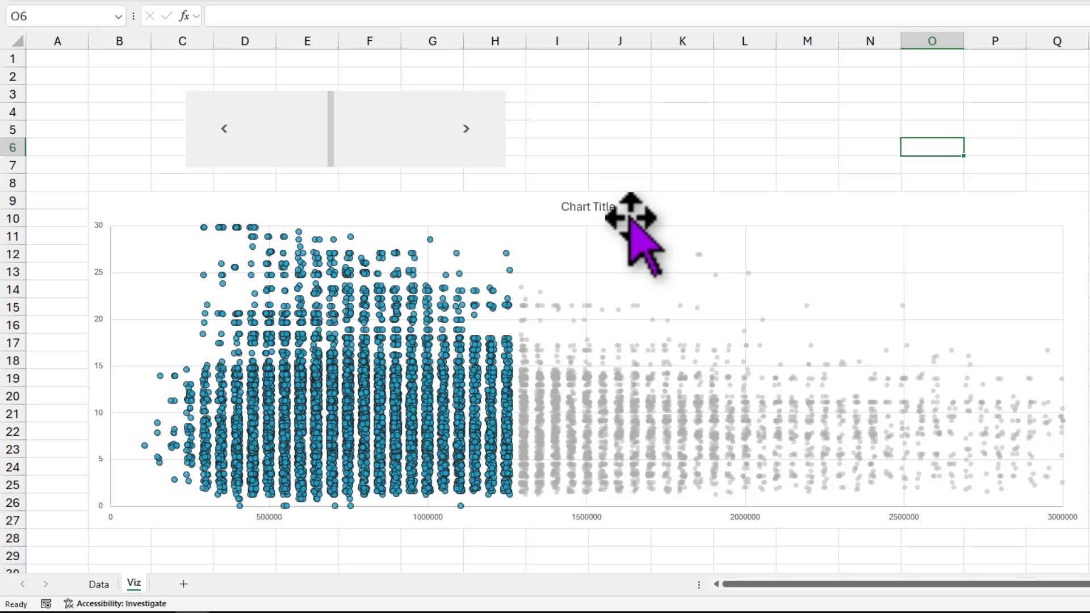
Add a Titles heading beside the price calculations on the Data sheet
click(99, 584)
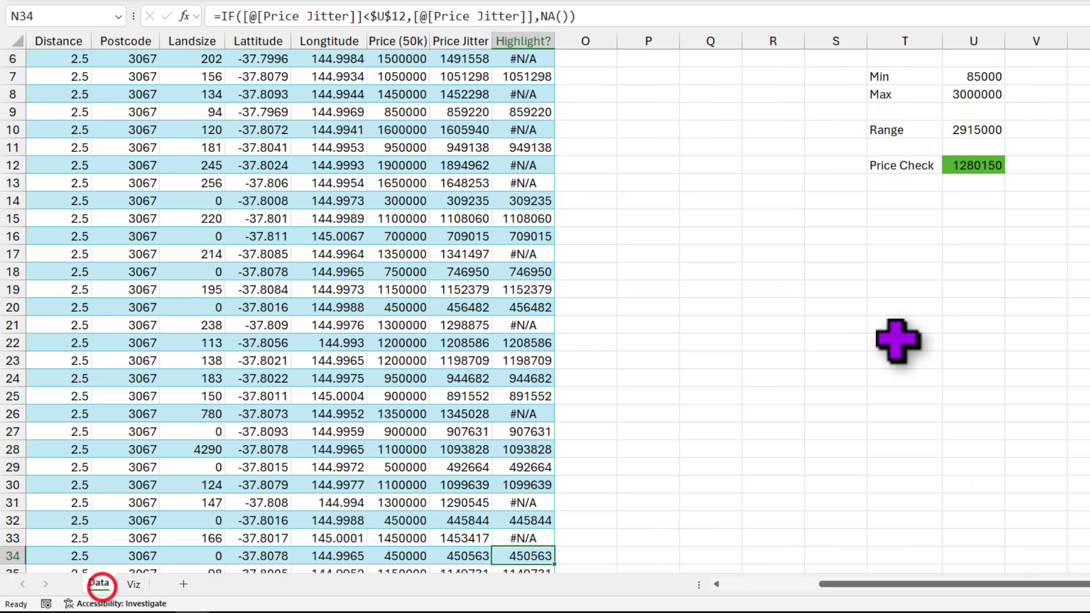
click(900, 237)
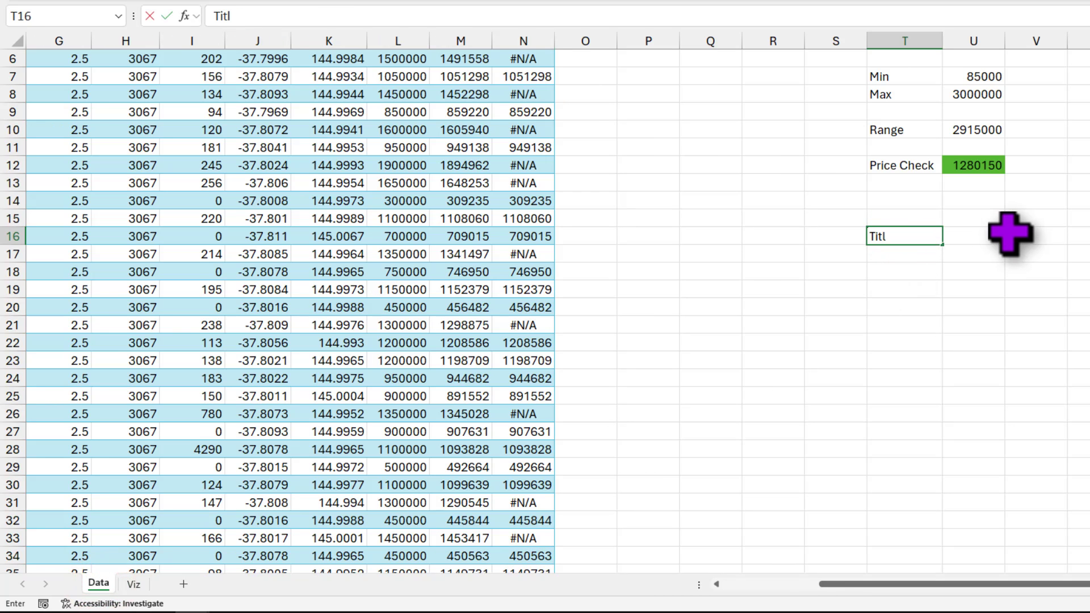
text(Titles)
key(Return)
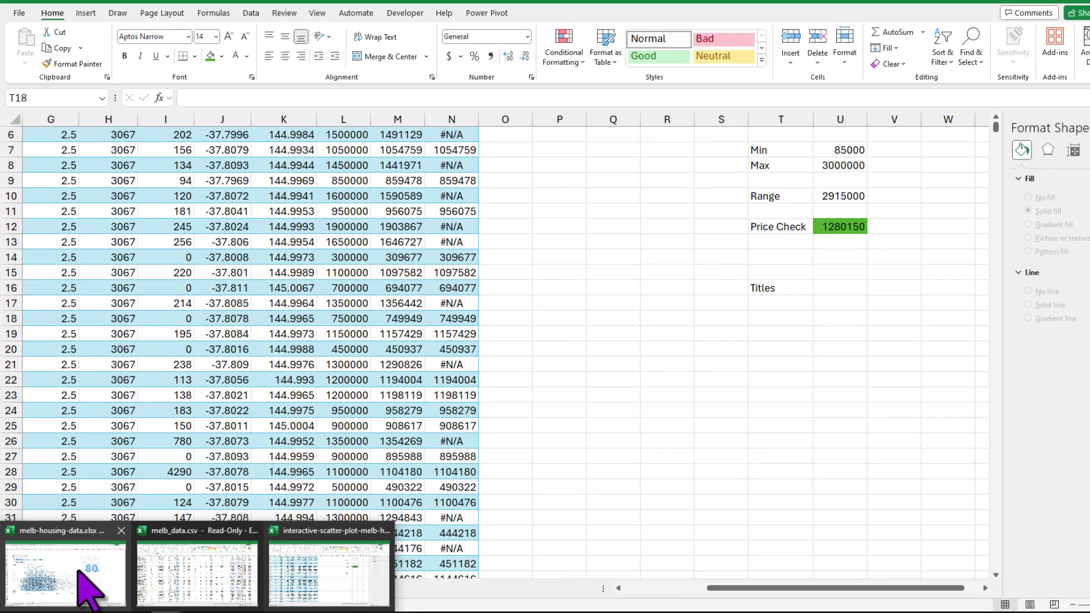
In the finished workbook, check which cells feed the house-count, average-price and 80% headlines
click(77, 572)
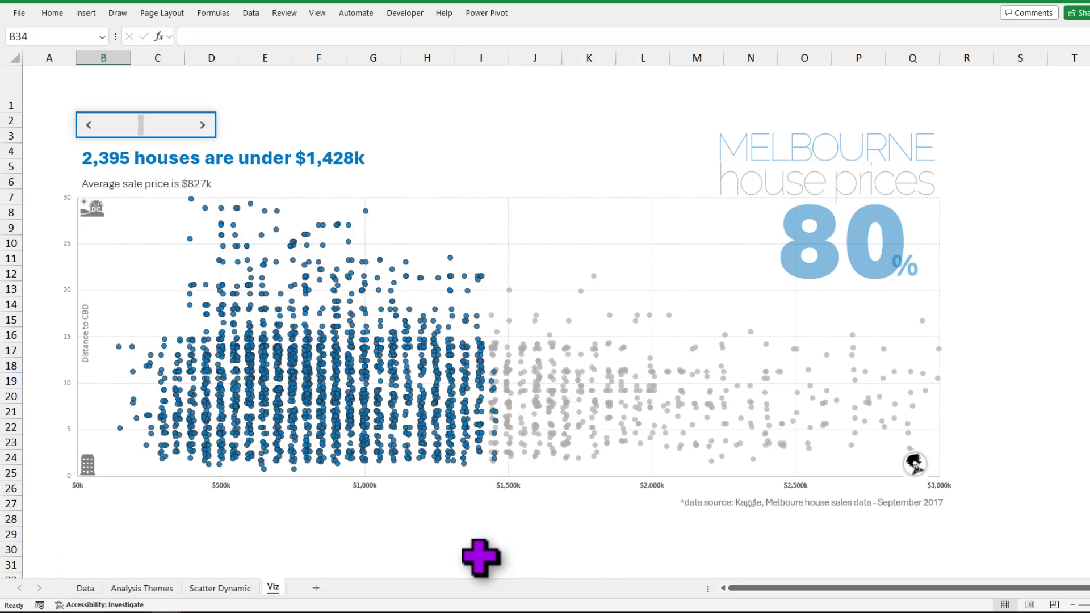
click(96, 159)
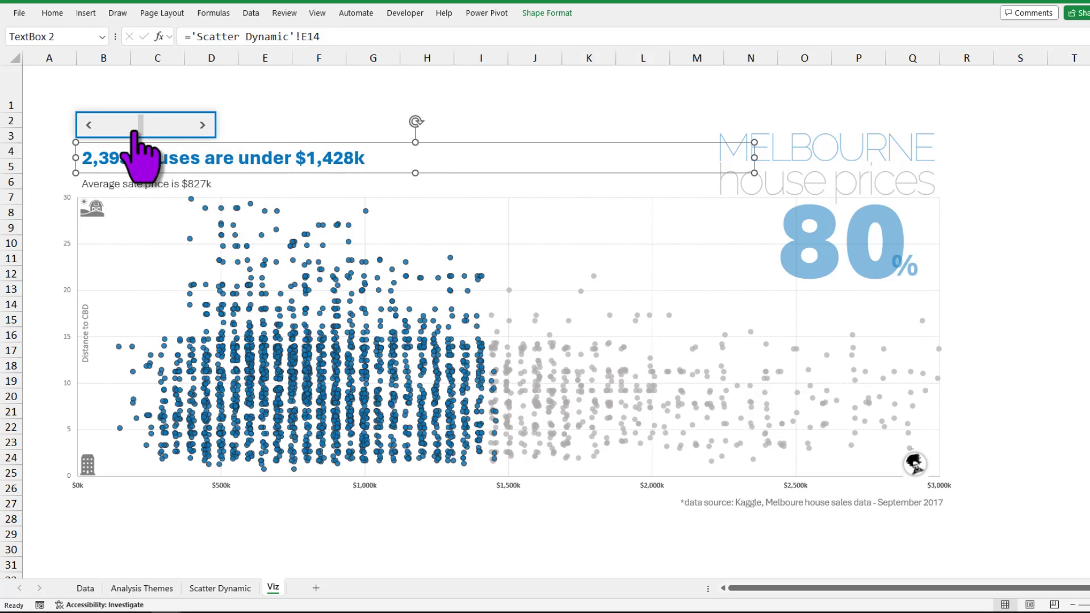
click(98, 183)
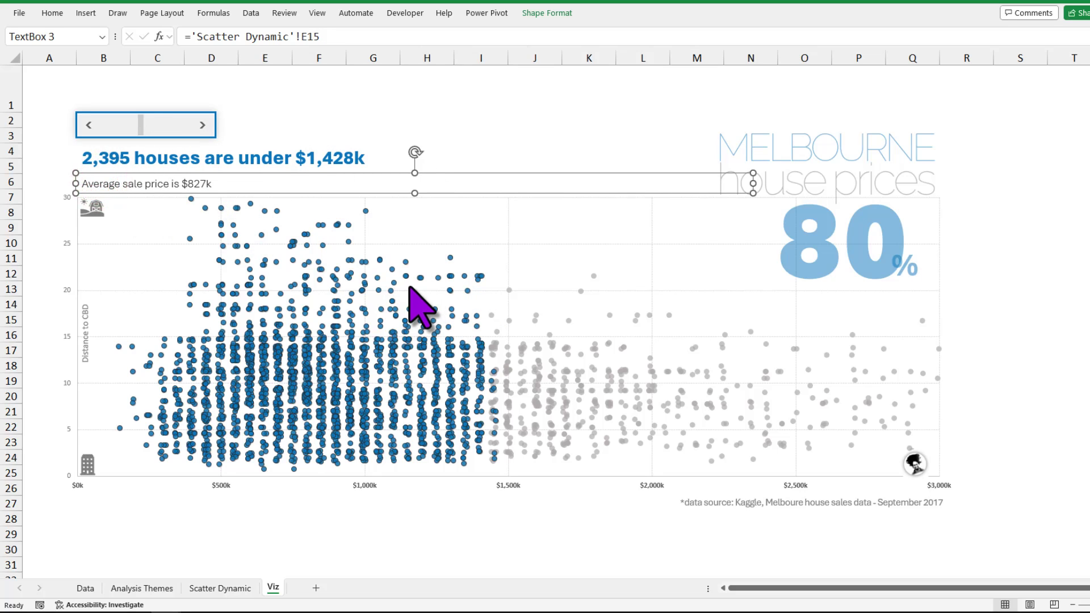
click(833, 230)
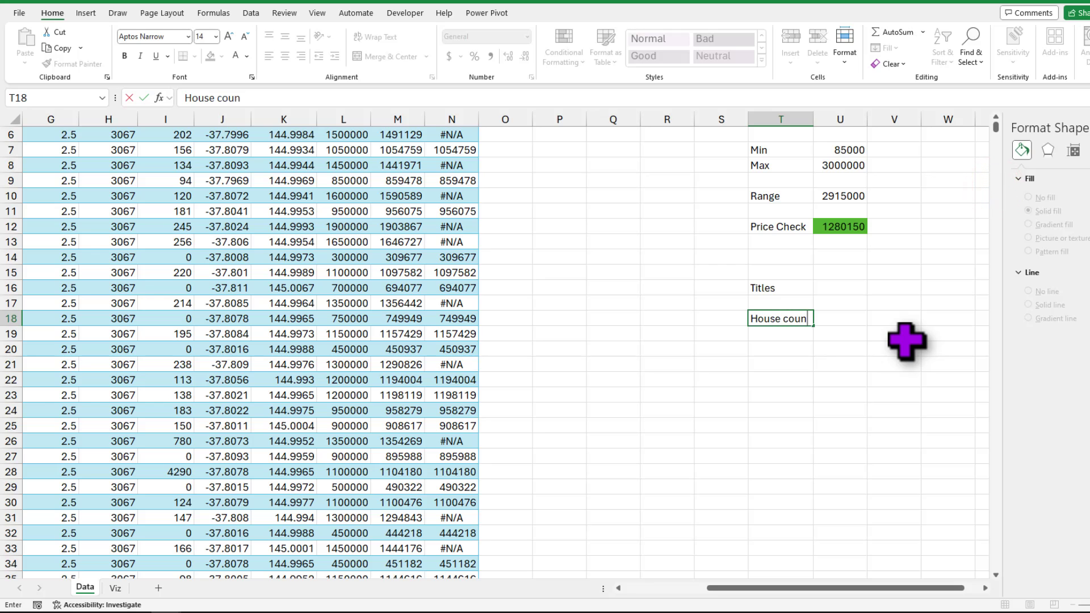
Label House count and enter =COUNTIFS(melb[Highlight?],"<"&U12) in U18, returning 9741
text(t)
key(Tab)
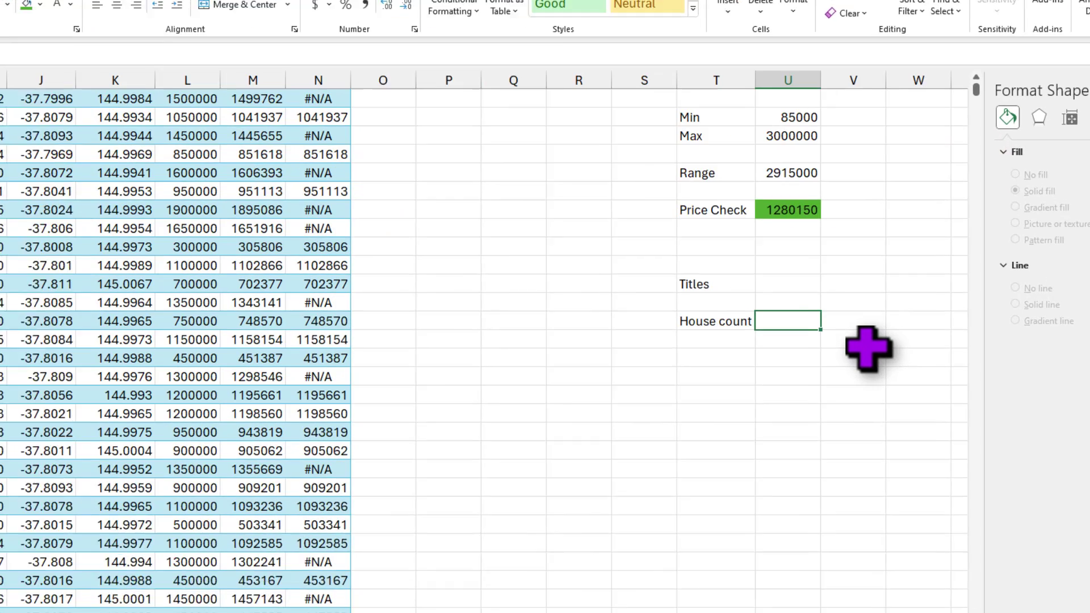
scroll(909, 363, up, 3)
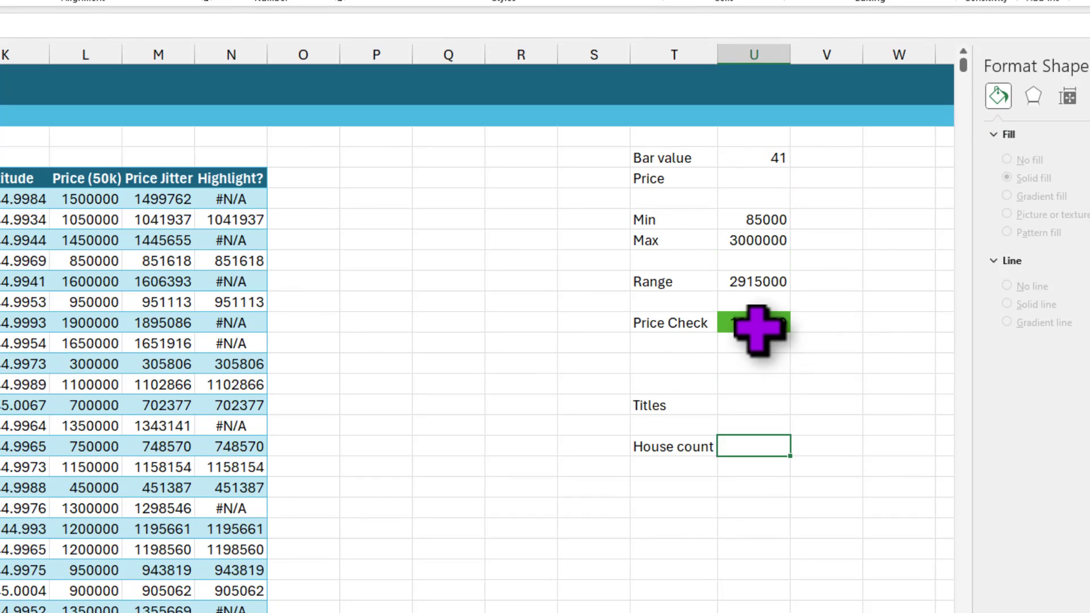
click(738, 327)
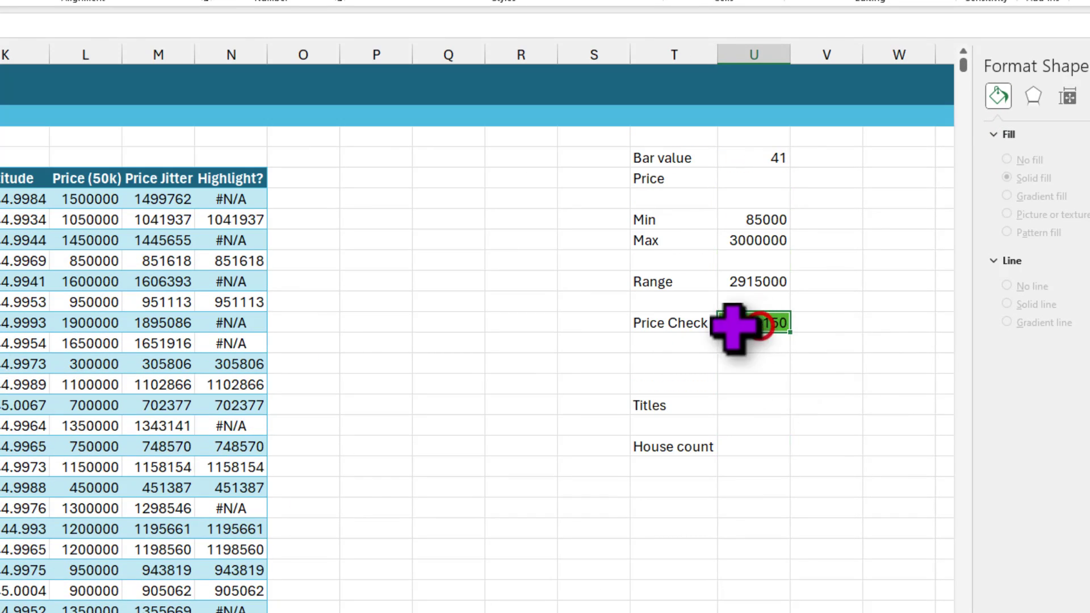
click(741, 452)
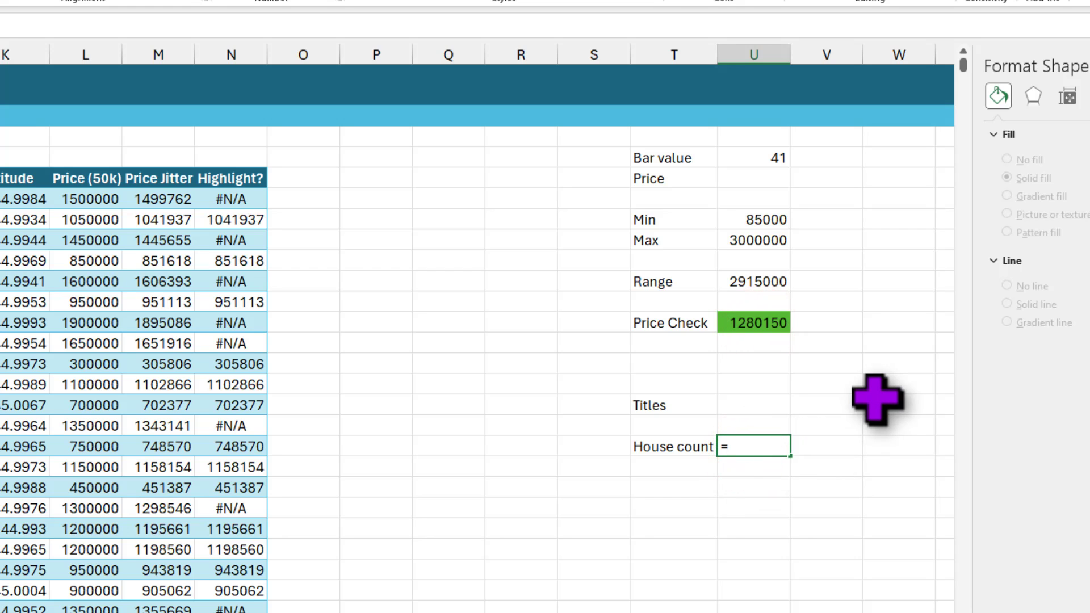
text(=countifs)
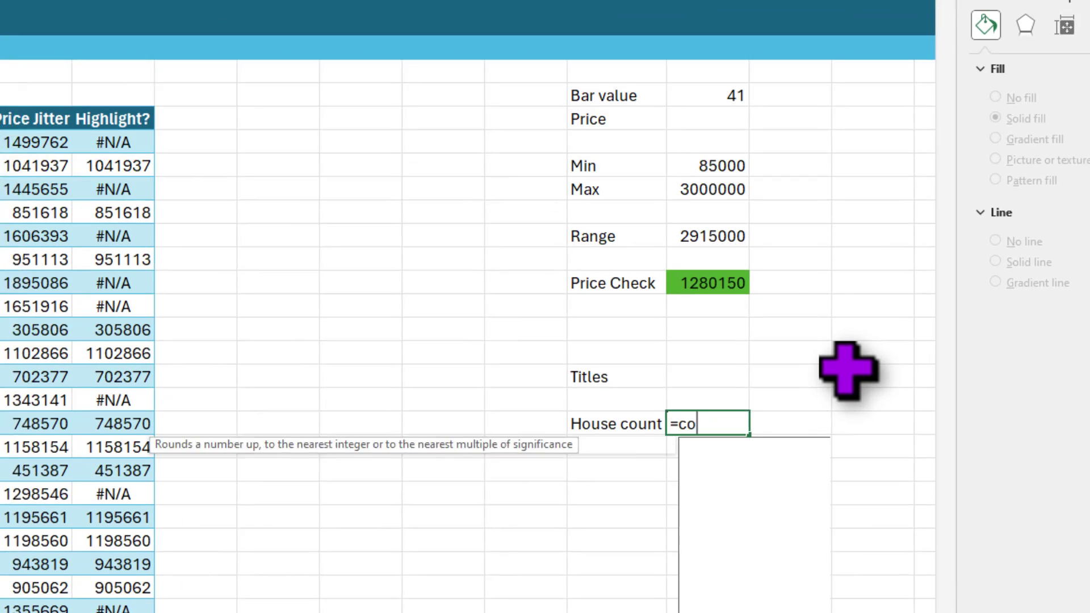
key(Tab)
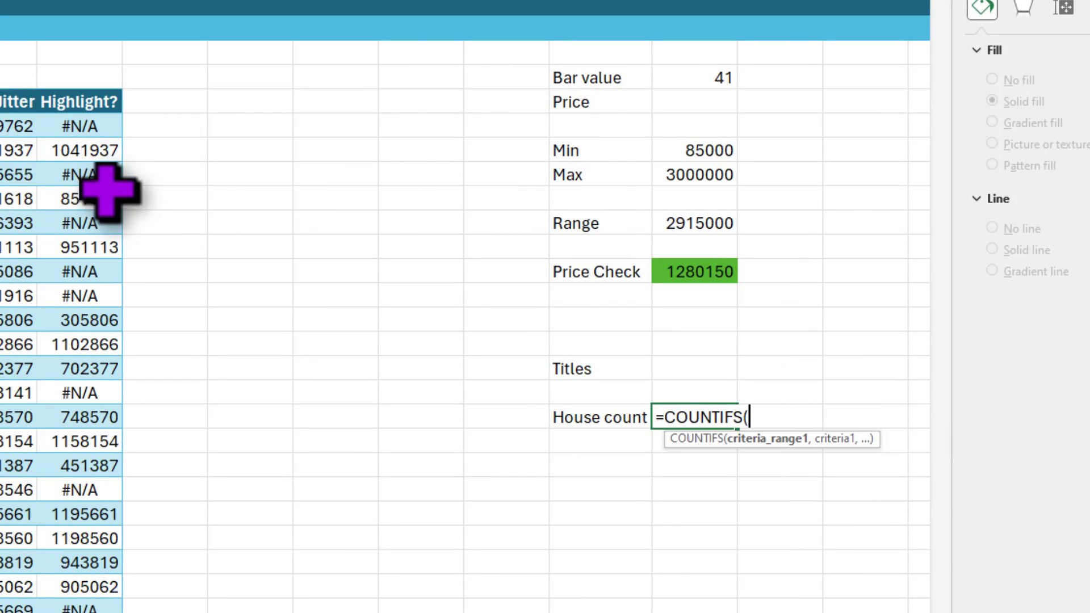
click(87, 94)
text(,"<"&)
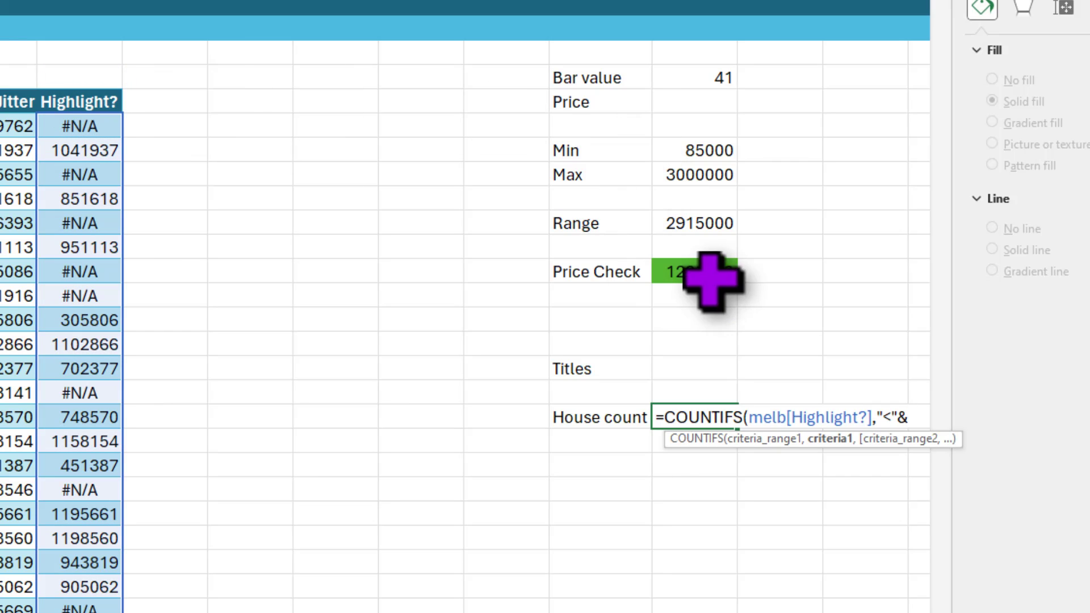
click(704, 271)
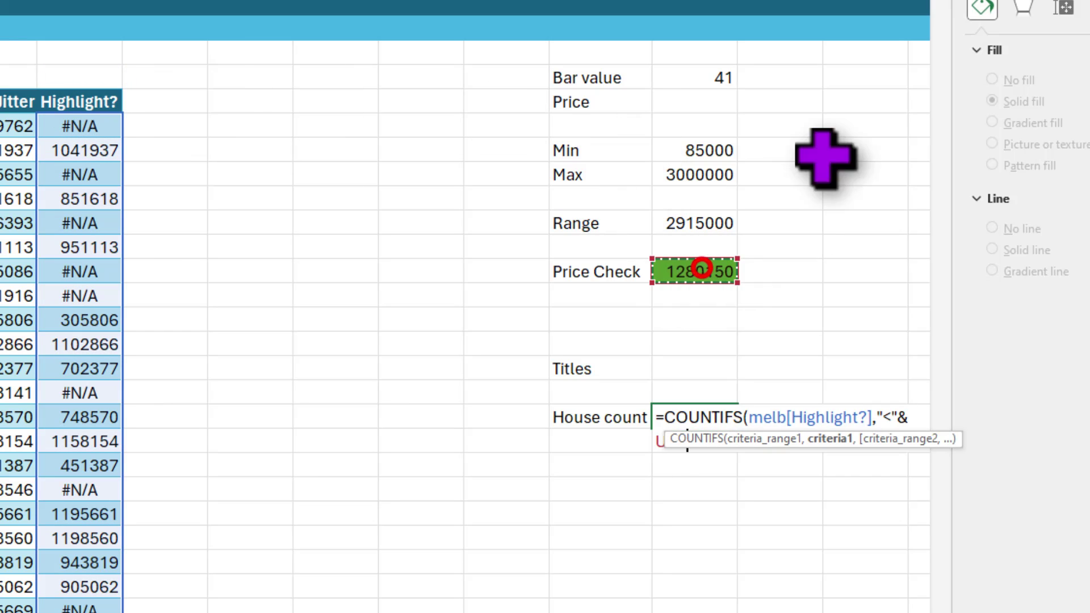
key(Return)
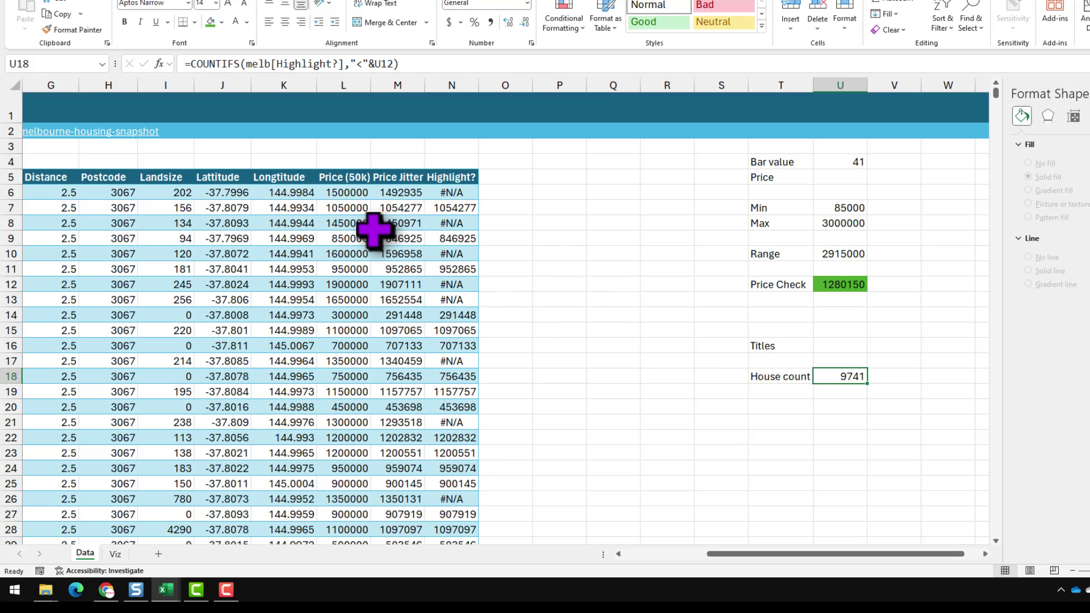
Switch to the finished melb-housing-data.xlsx chart workbook
click(374, 224)
mouse_move(730, 554)
mouse_down()
mouse_move(628, 556)
mouse_move(730, 572)
mouse_up()
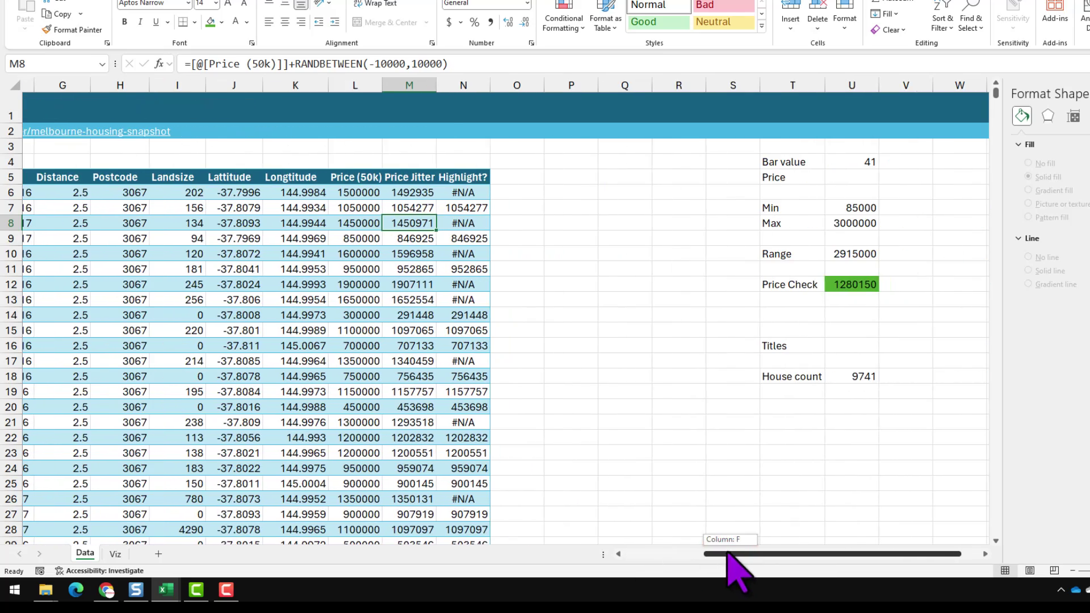
click(165, 590)
click(92, 559)
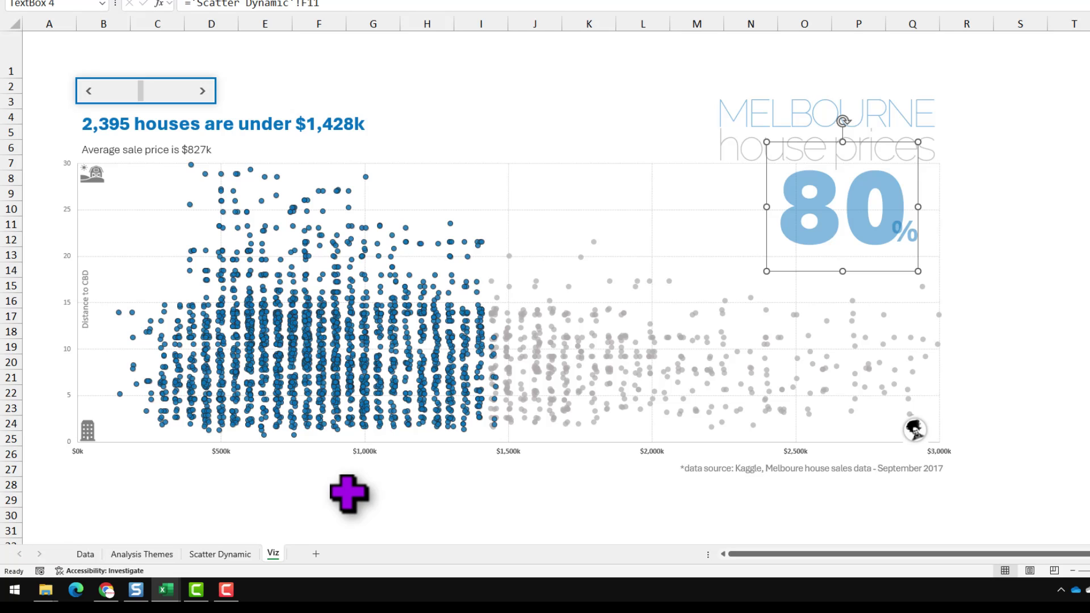
Back on the Data sheet, build =AVERAGEIFS(melb[Price], melb[Highlight?],"<"& pointing at threshold U12
key(alt+Tab)
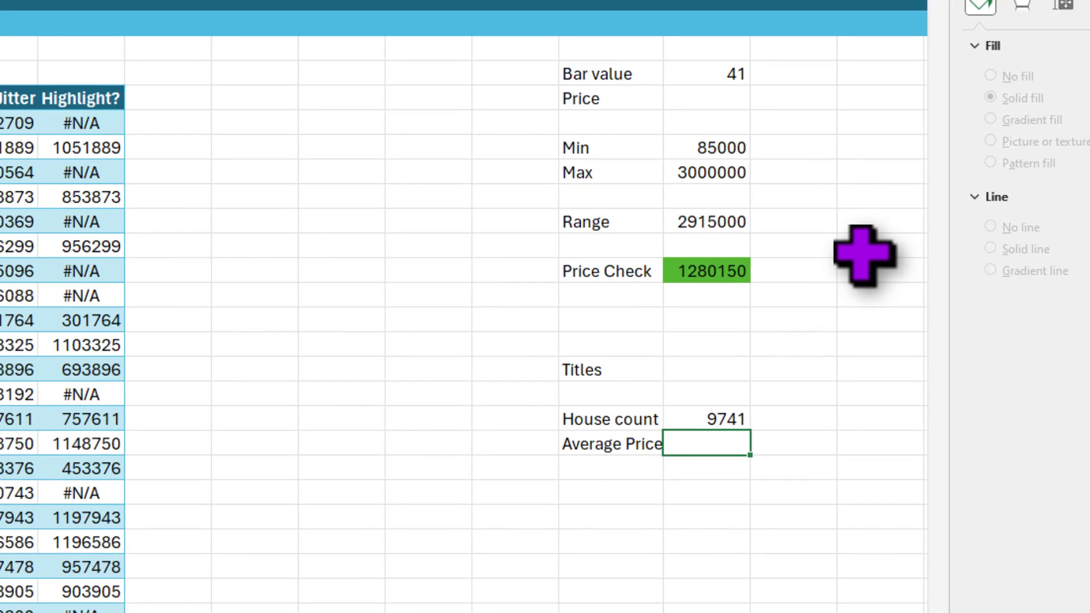
text(avera)
key(Down)
key(Down)
key(Down)
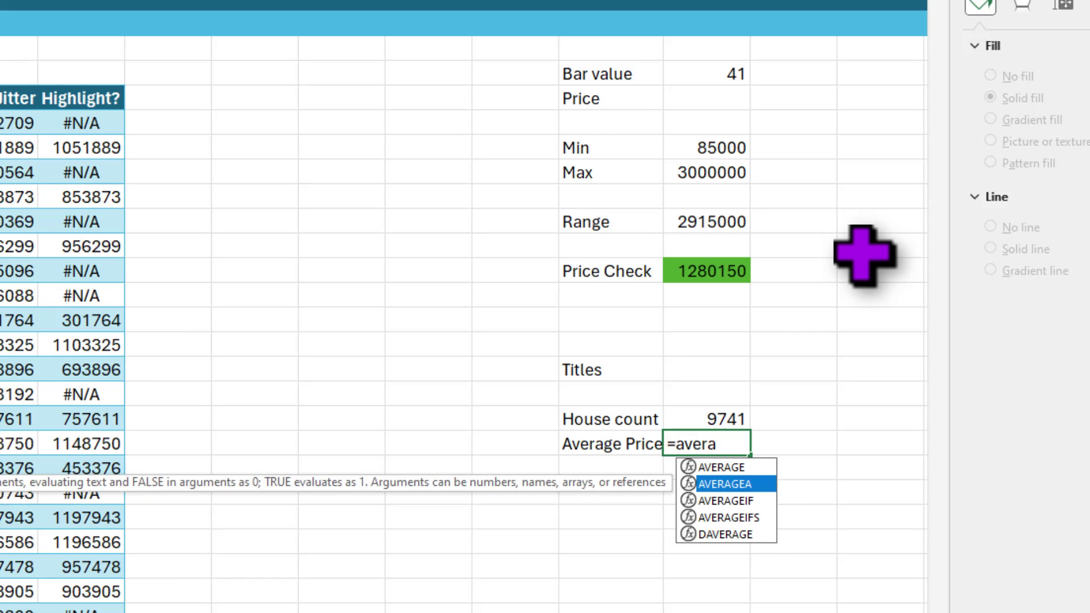
key(Tab)
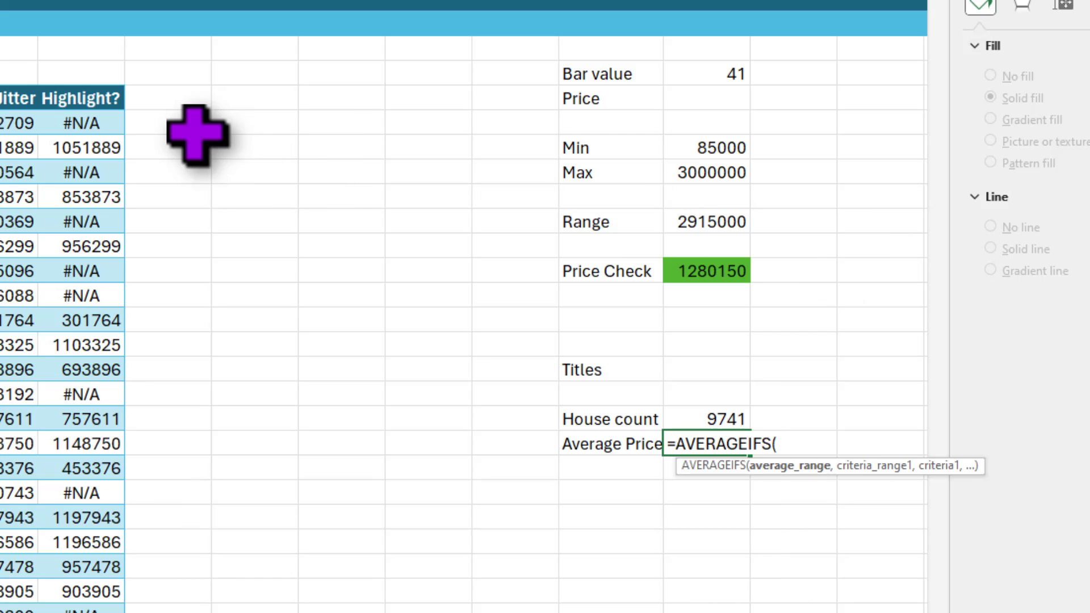
text(mel)
key(Tab)
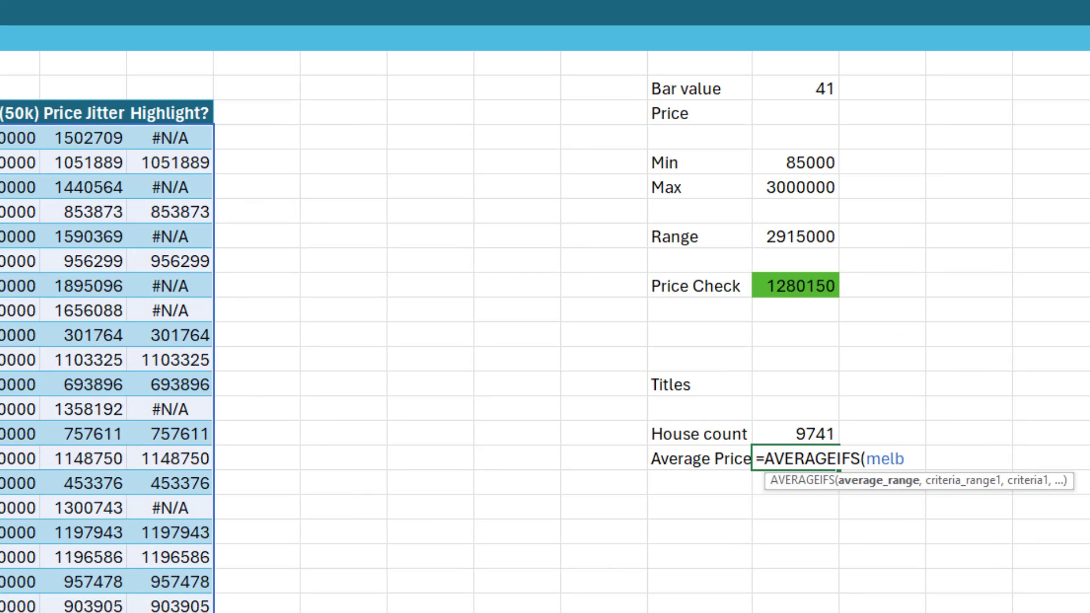
text([)
key(Down)
key(Down)
key(Down)
key(Down)
key(Tab)
text(], mel)
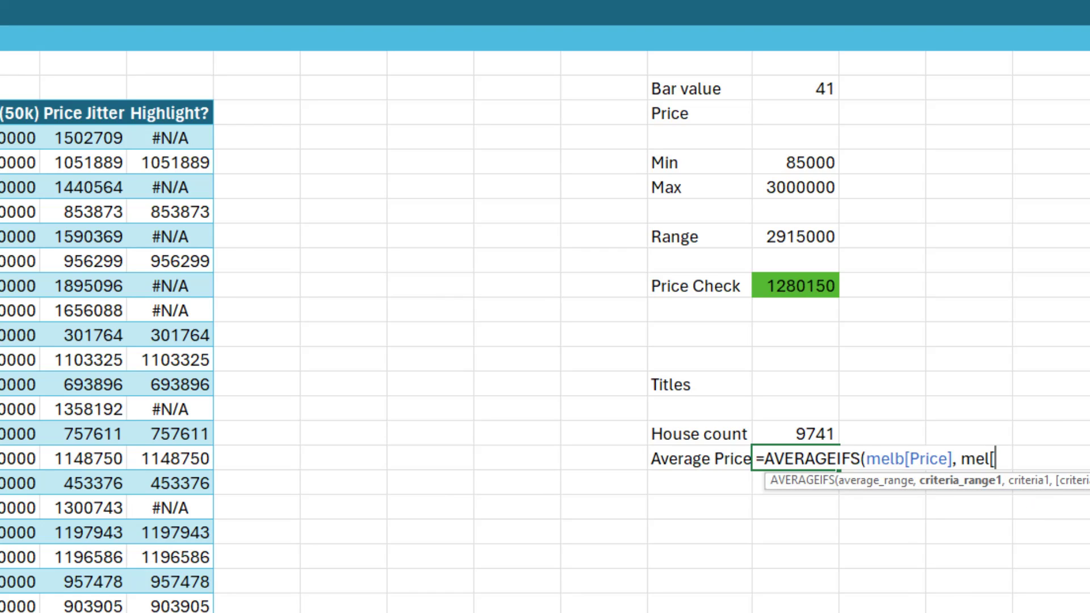
text(b[Highlig)
key(Tab)
text(],)
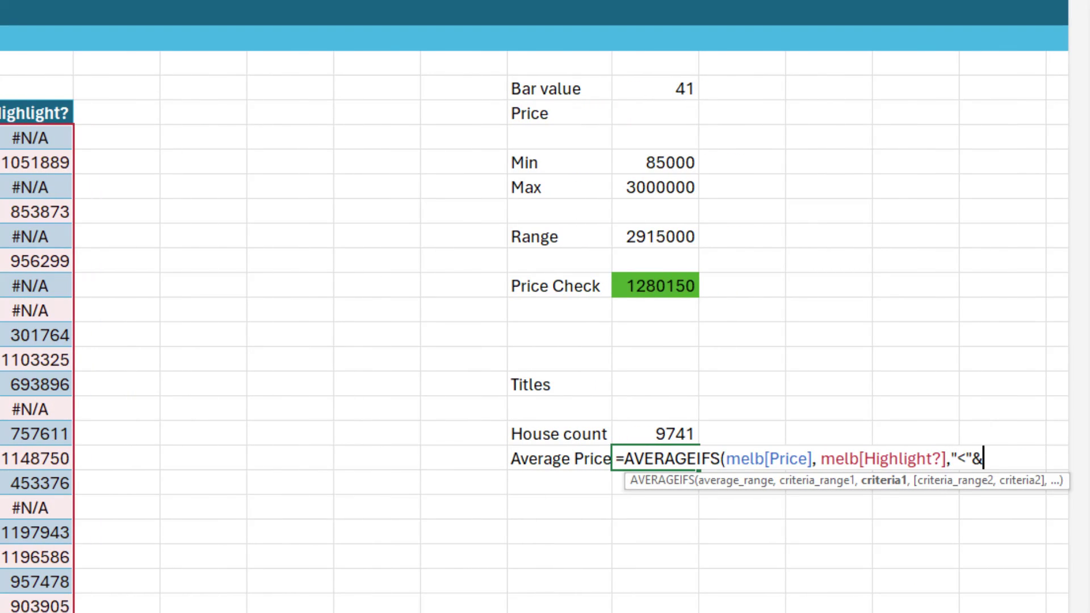
key(Up)
key(Up)
key(Up)
key(Up)
key(Up)
key(Up)
key(Up)
Commit Average Price (767291.5) and add a Percentage row computing =U18/COUNTA(melb[Price])
key(Return)
key(Down)
key(Left)
text(P)
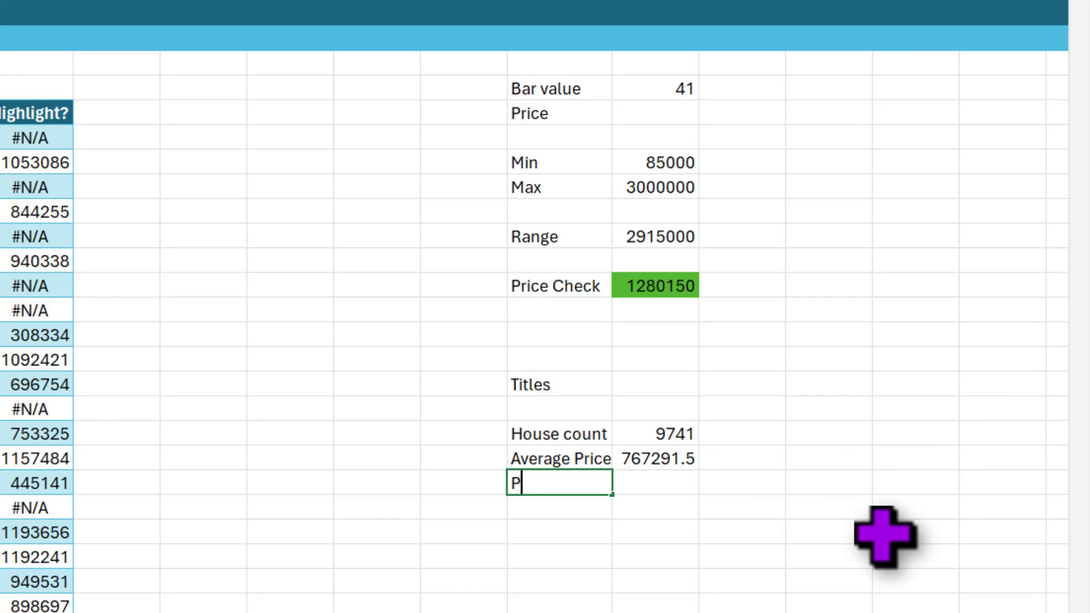
text(ercentage)
key(Tab)
text(=)
key(Up)
key(Up)
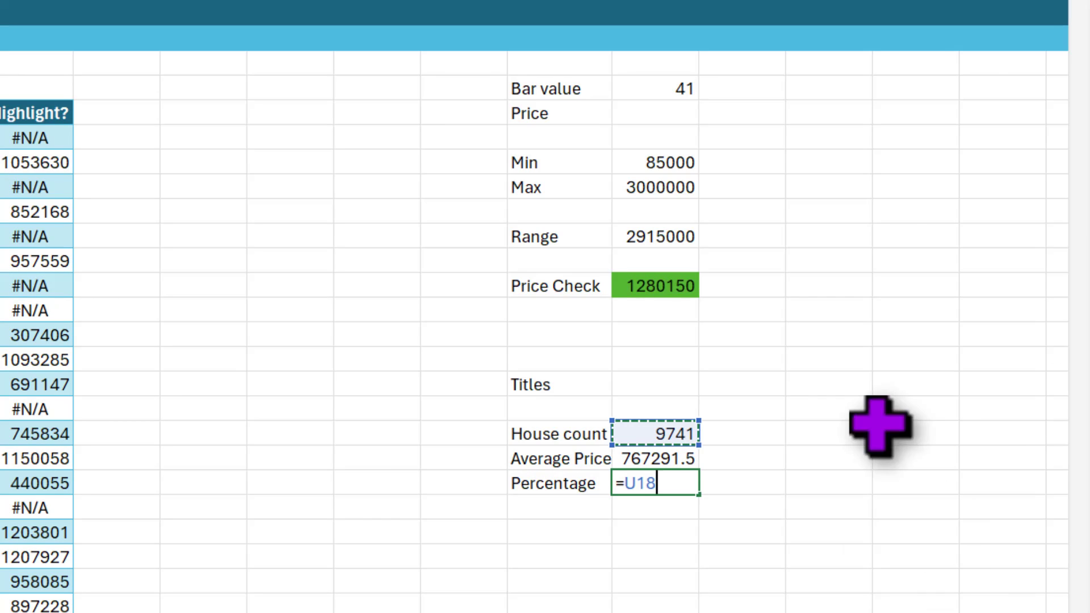
text(/)
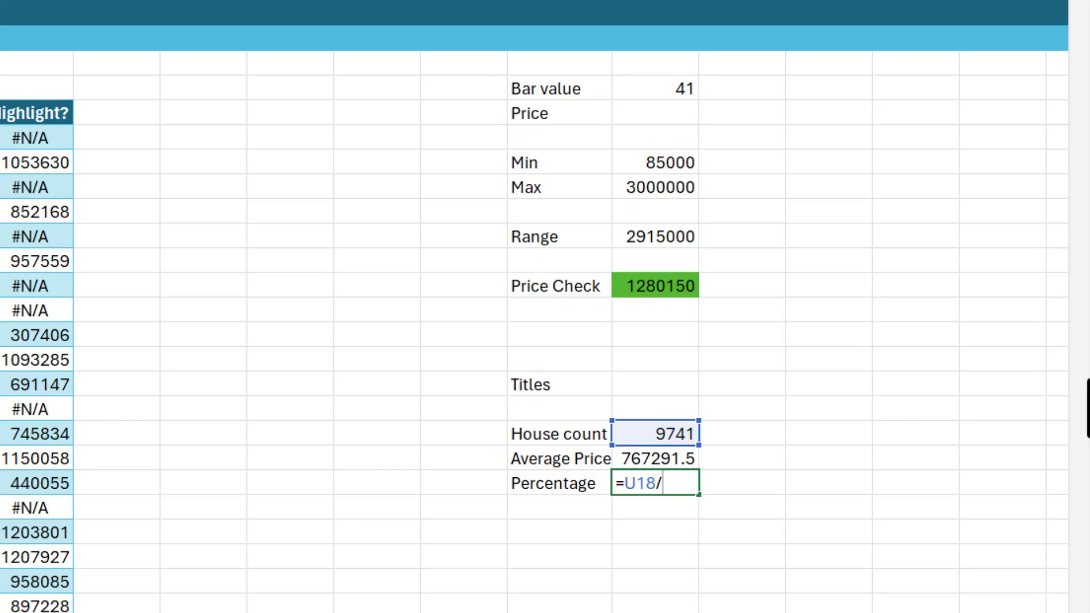
text(counta)
key(Tab)
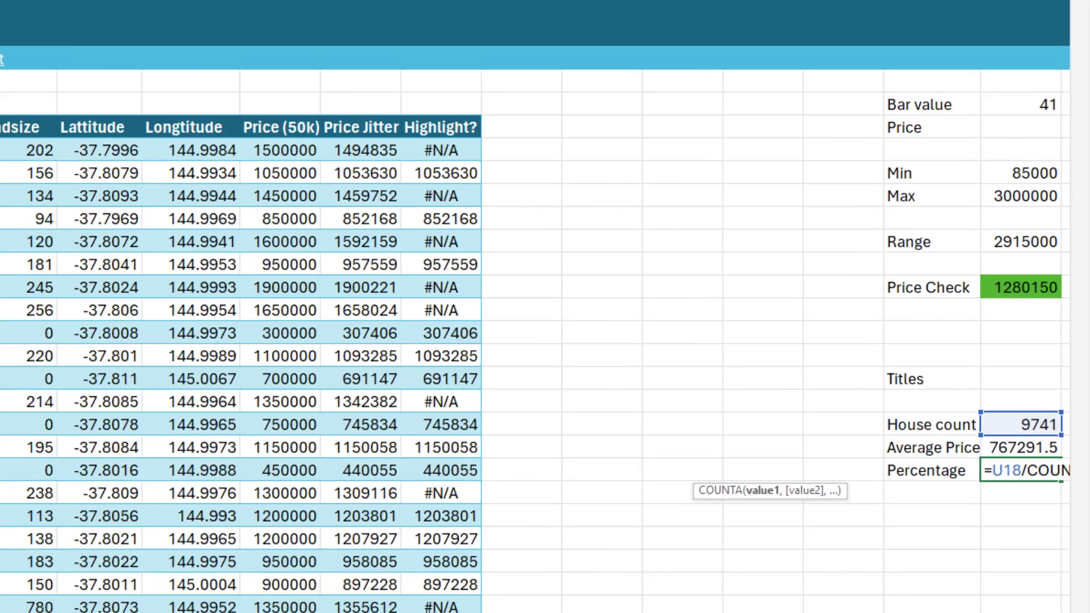
click(46, 170)
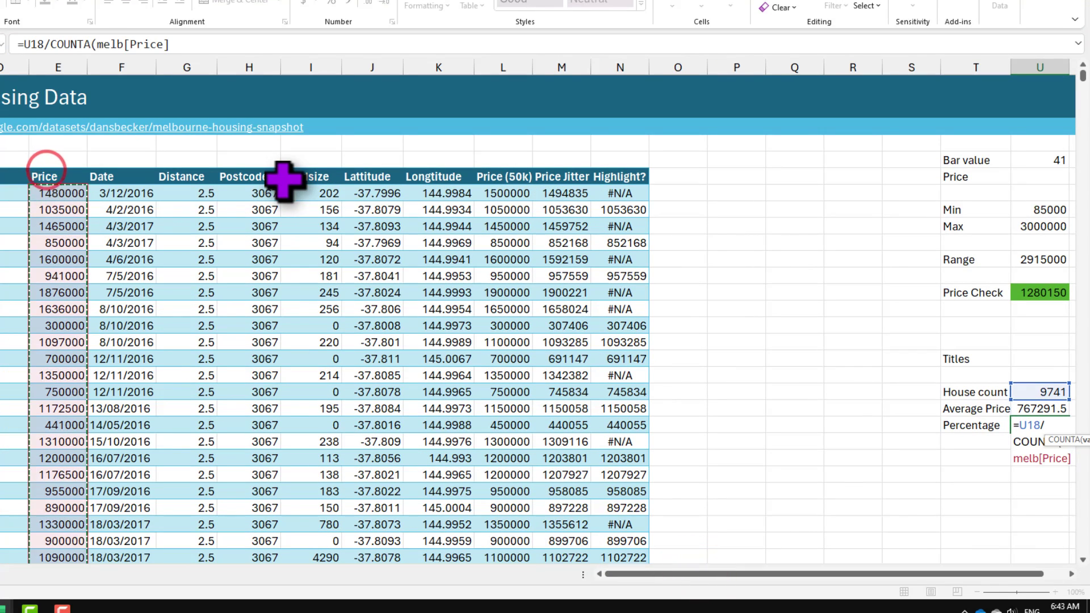
key(Return)
click(991, 427)
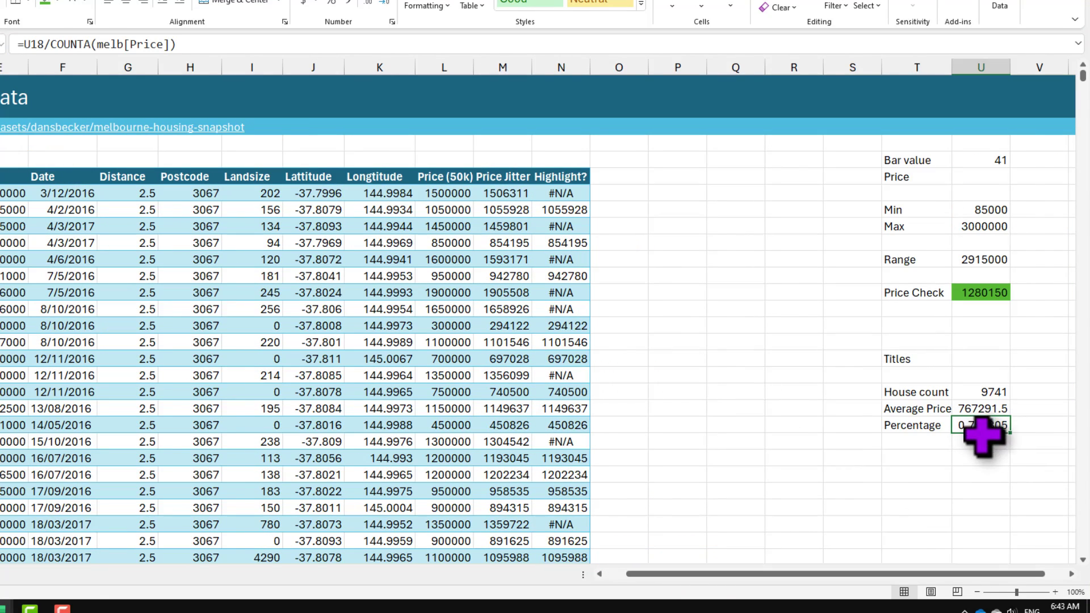
Format the Percentage result as a percent, showing 72%
click(332, 5)
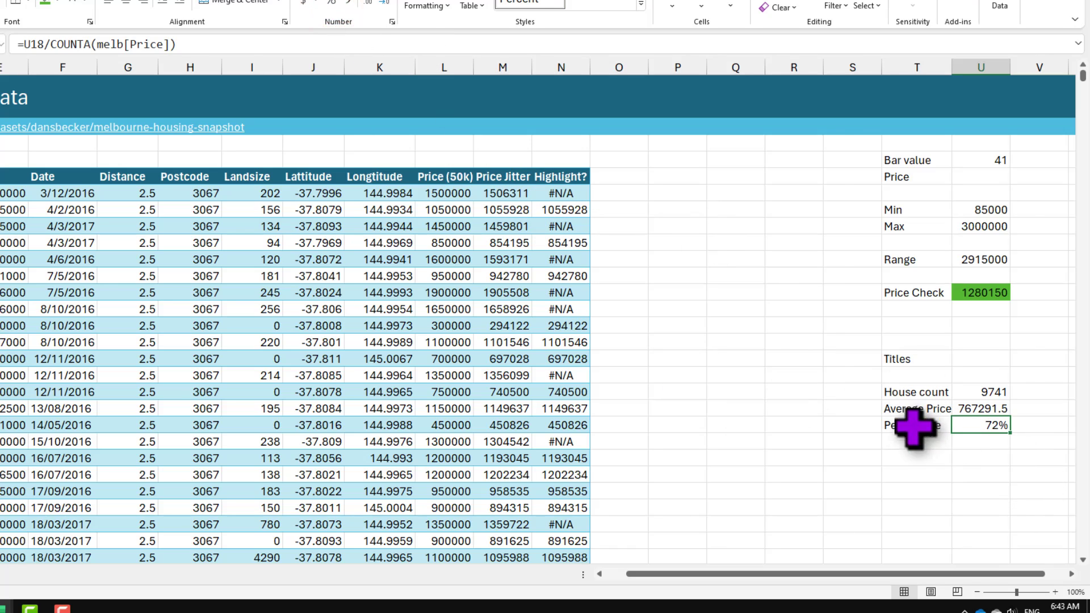
click(937, 393)
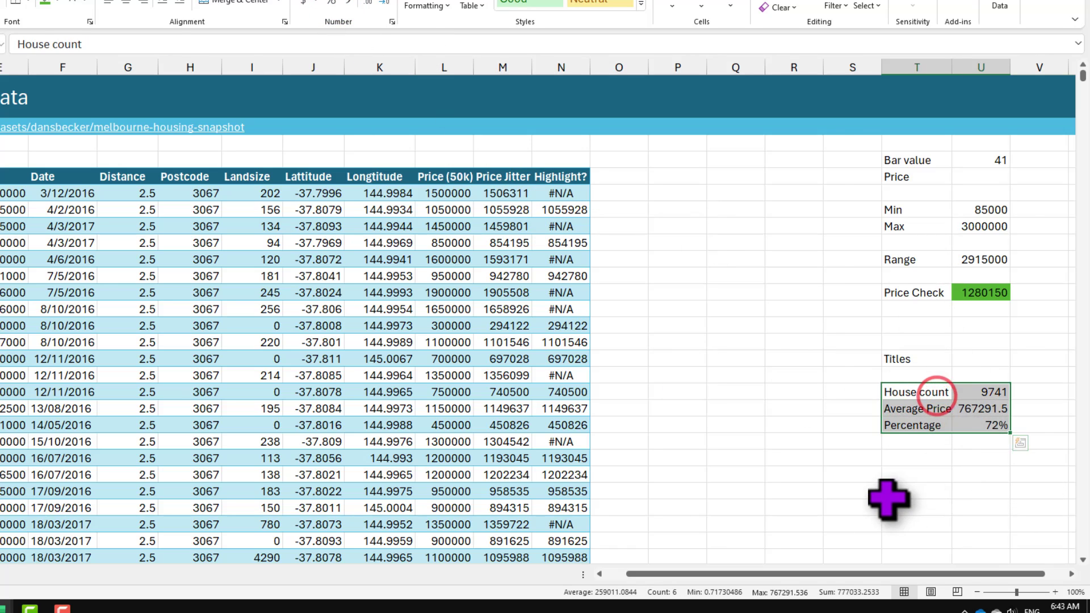
click(914, 487)
click(1071, 574)
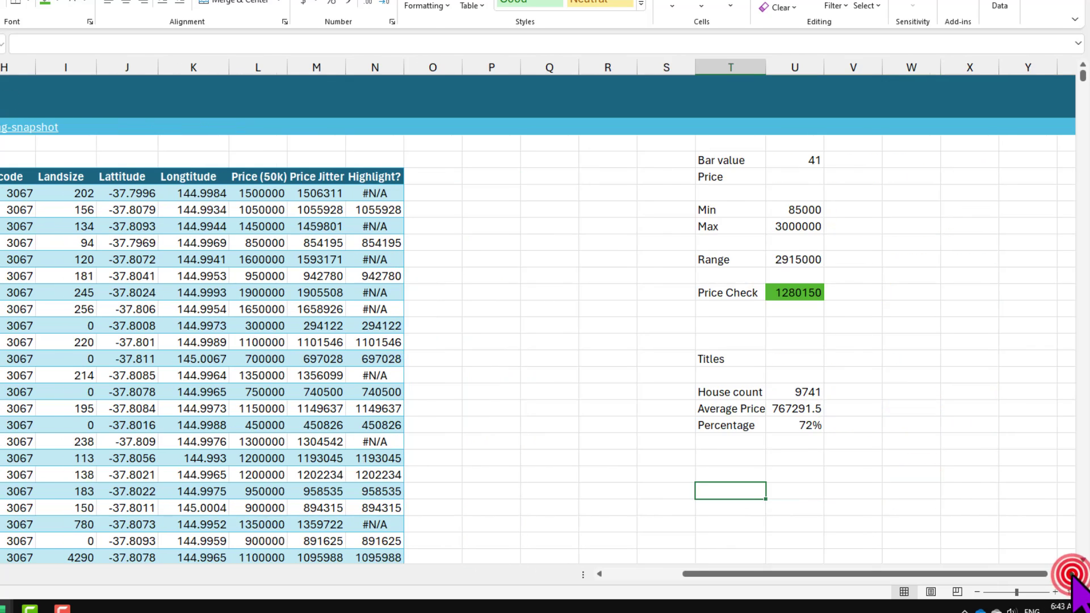
Add a Main Title row with a TEXT formula combining House count U18 and Price Check U12
click(596, 463)
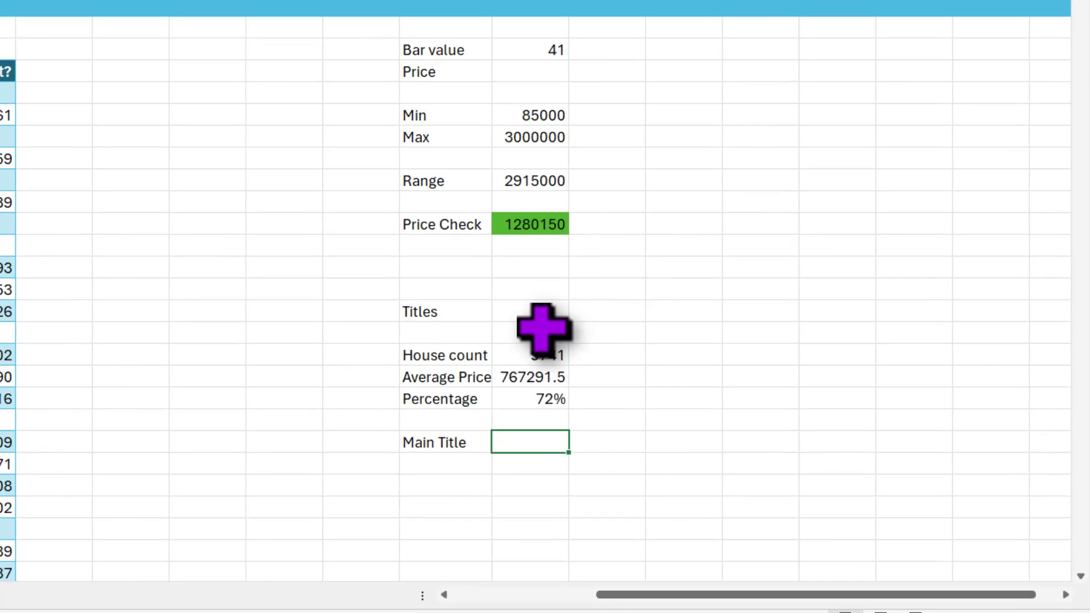
click(668, 389)
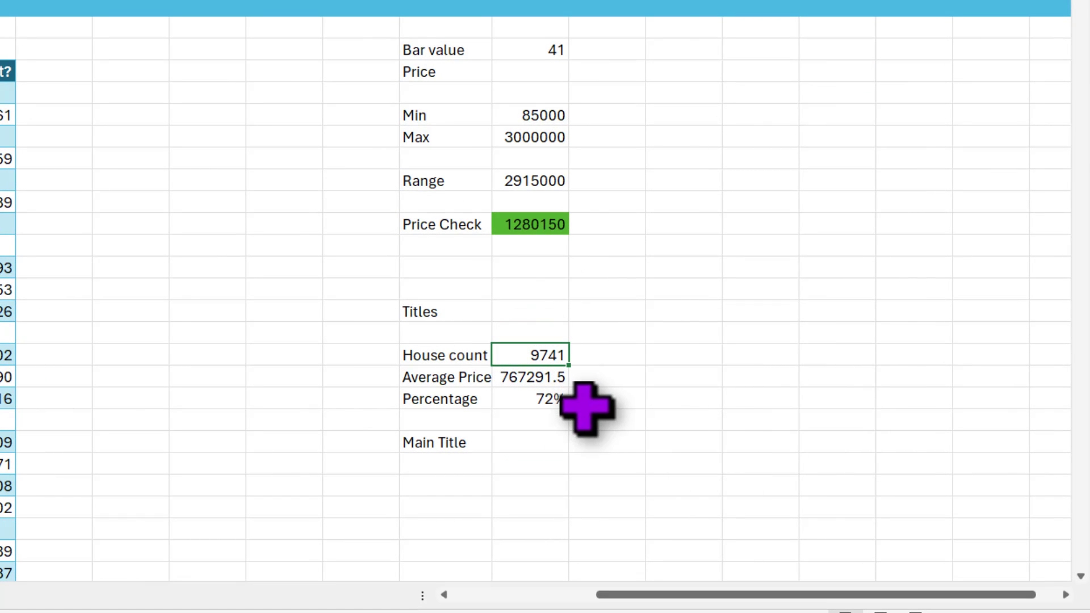
click(539, 229)
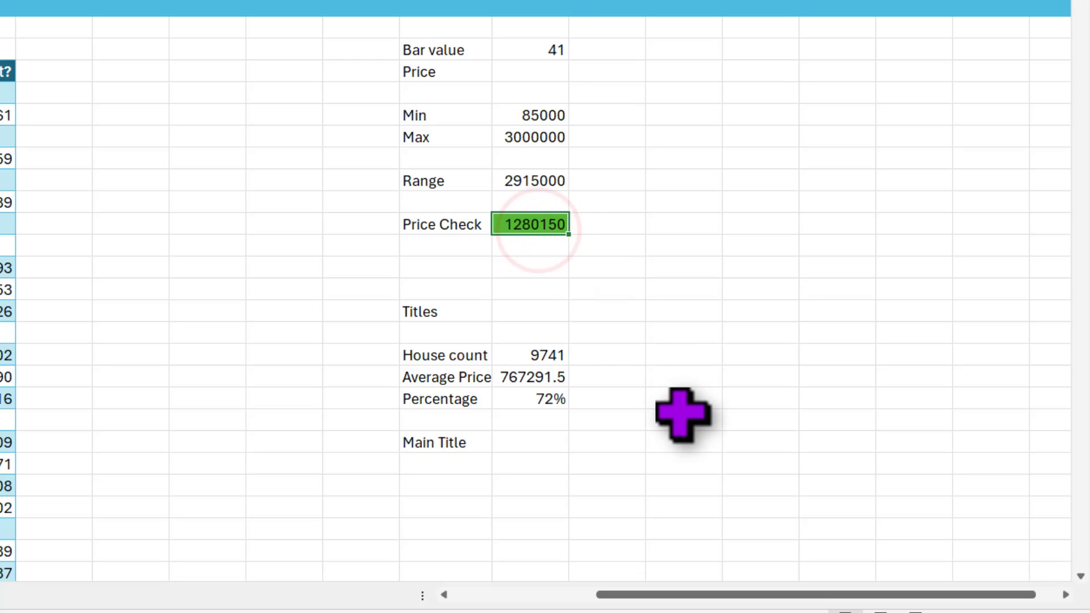
click(548, 446)
text(=)
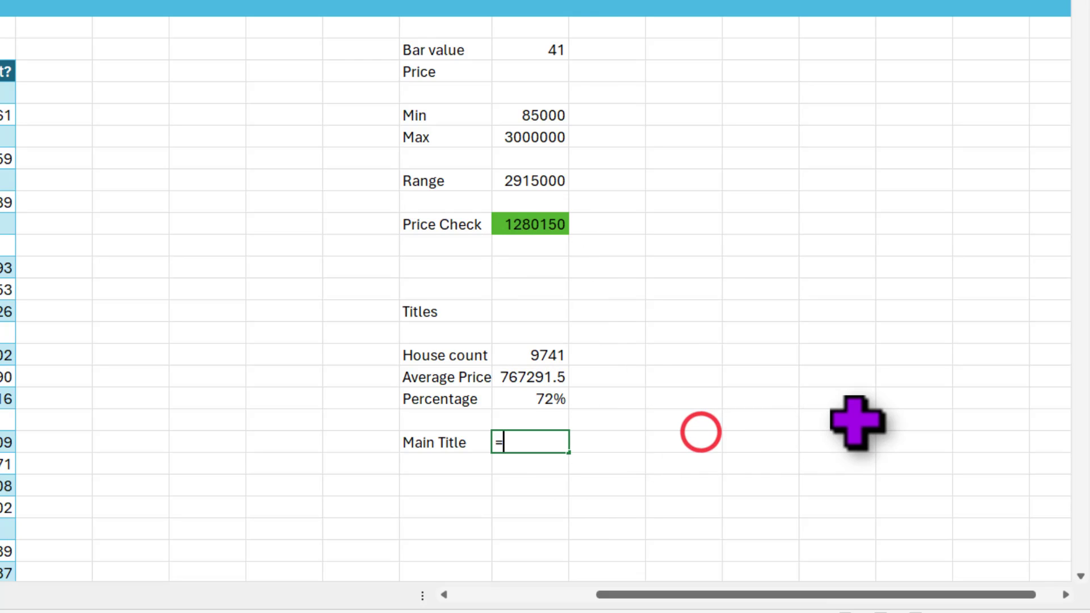
text(text)
key(Tab)
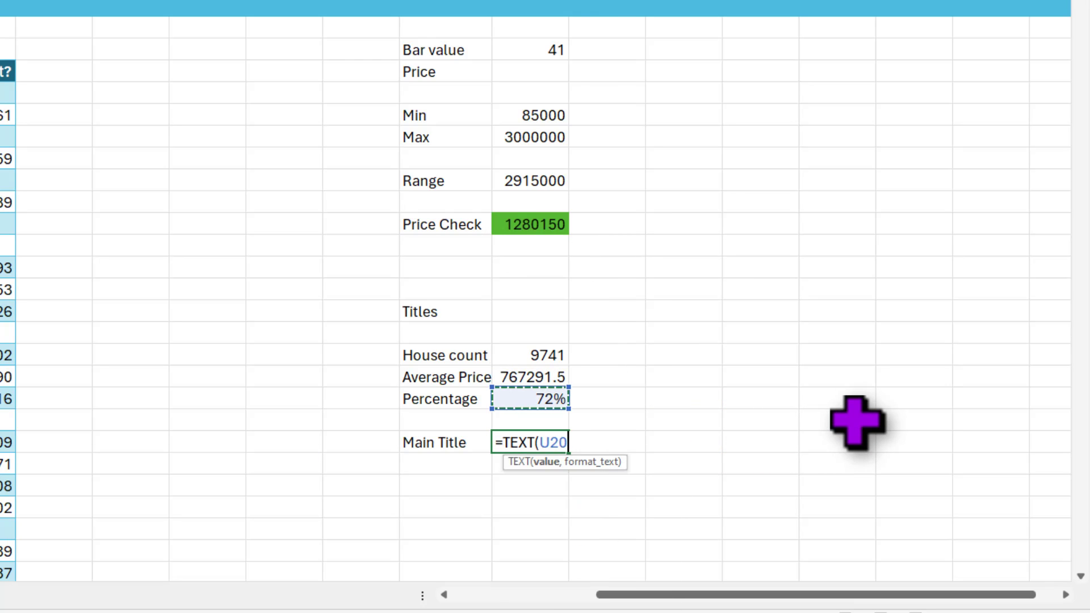
key(Up)
key(Up)
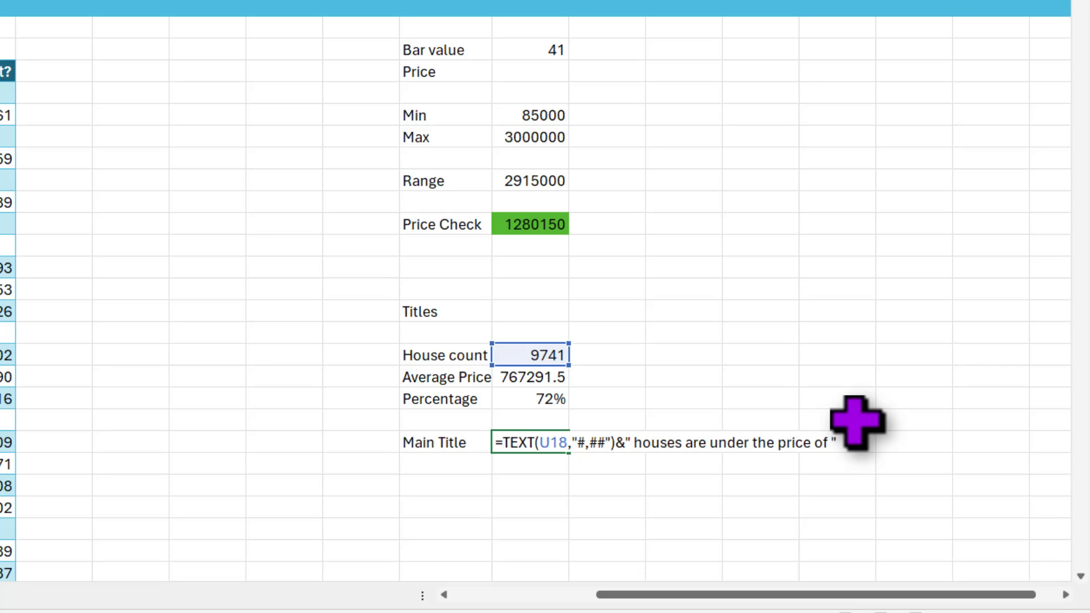
text(e)
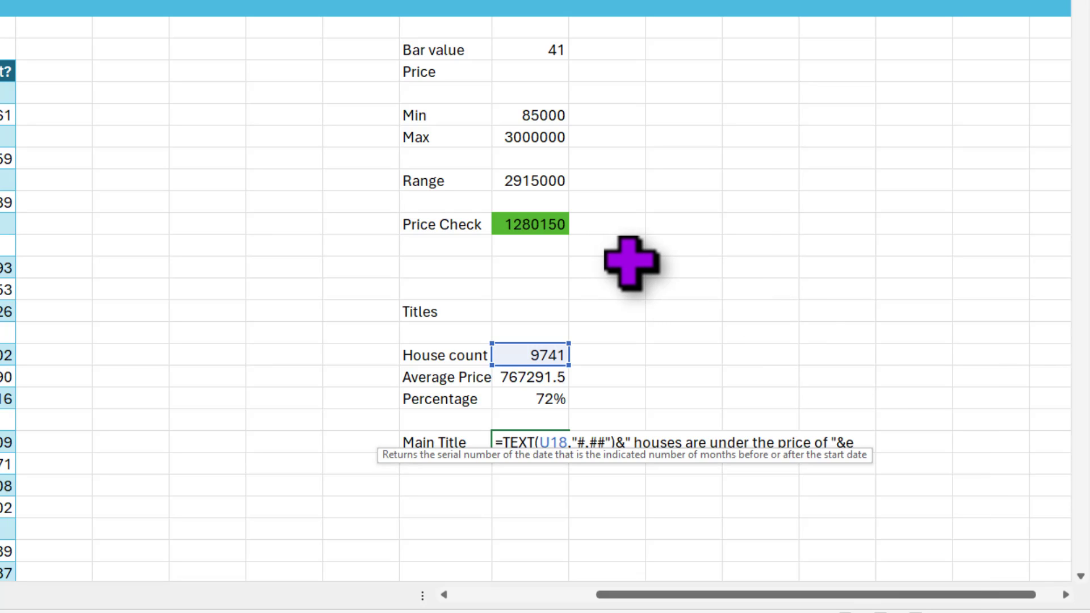
key(BackSpace)
text(tex)
key(Tab)
click(530, 221)
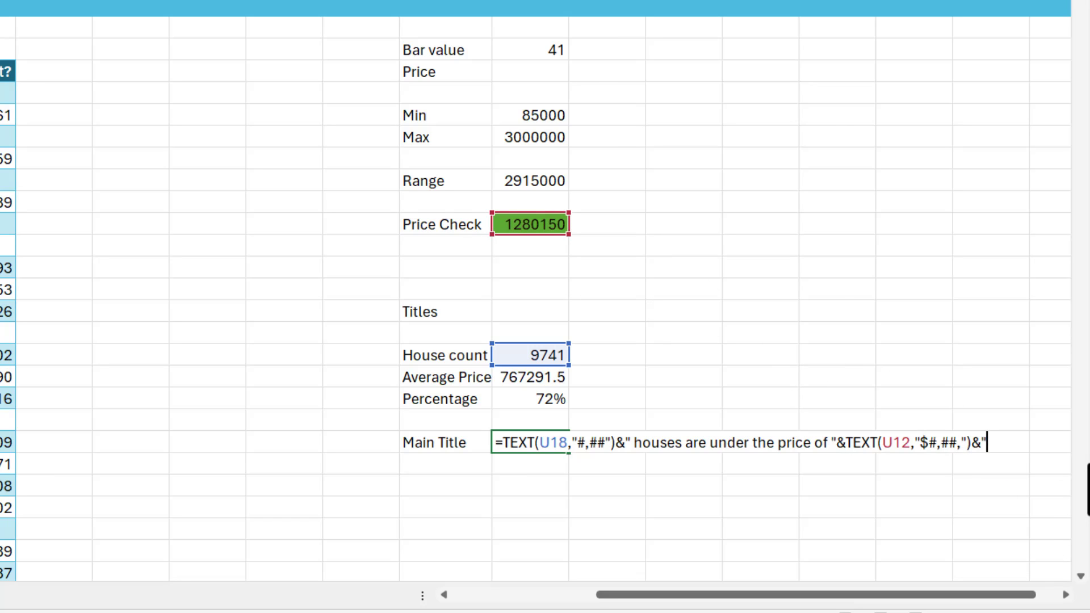
key(ctrl+Return)
Revise the Main Title to read '9,741 houses are under the price of $1,280k'; begin a Subtitle label
click(589, 477)
click(516, 442)
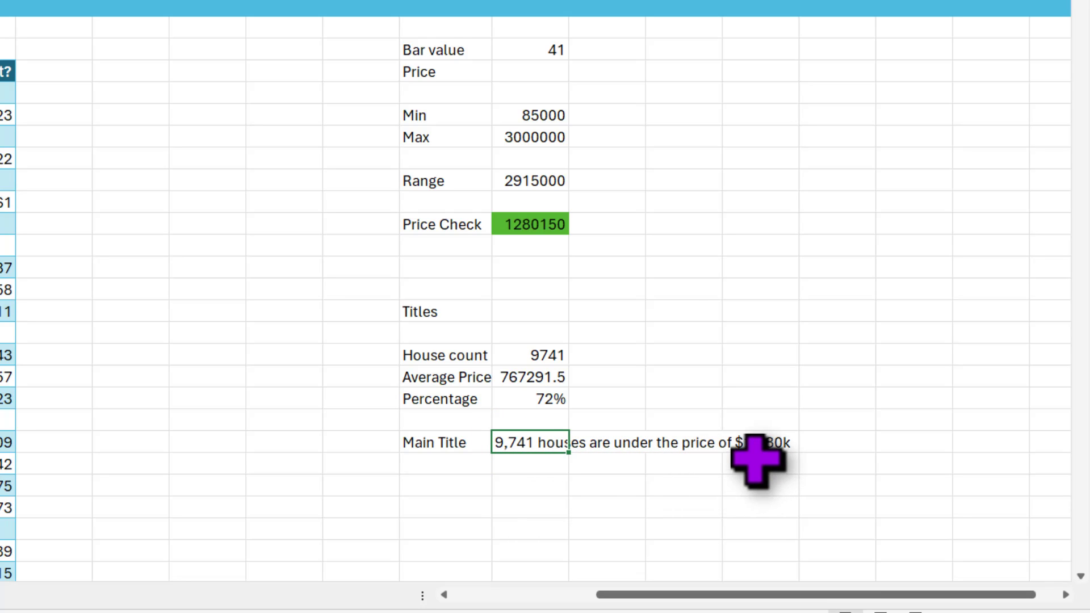
key(F2)
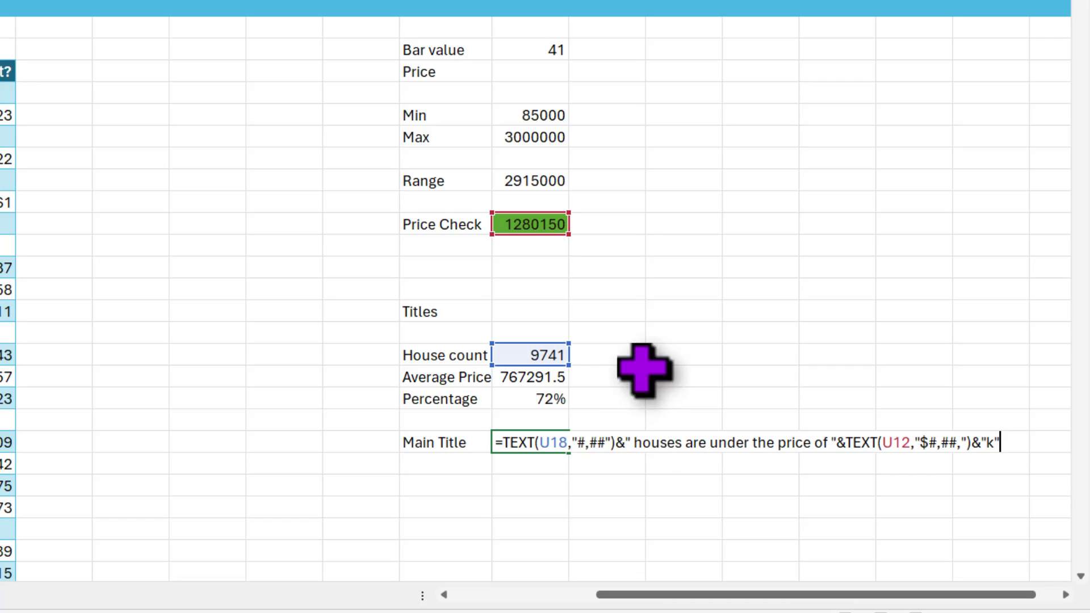
key(ctrl+Return)
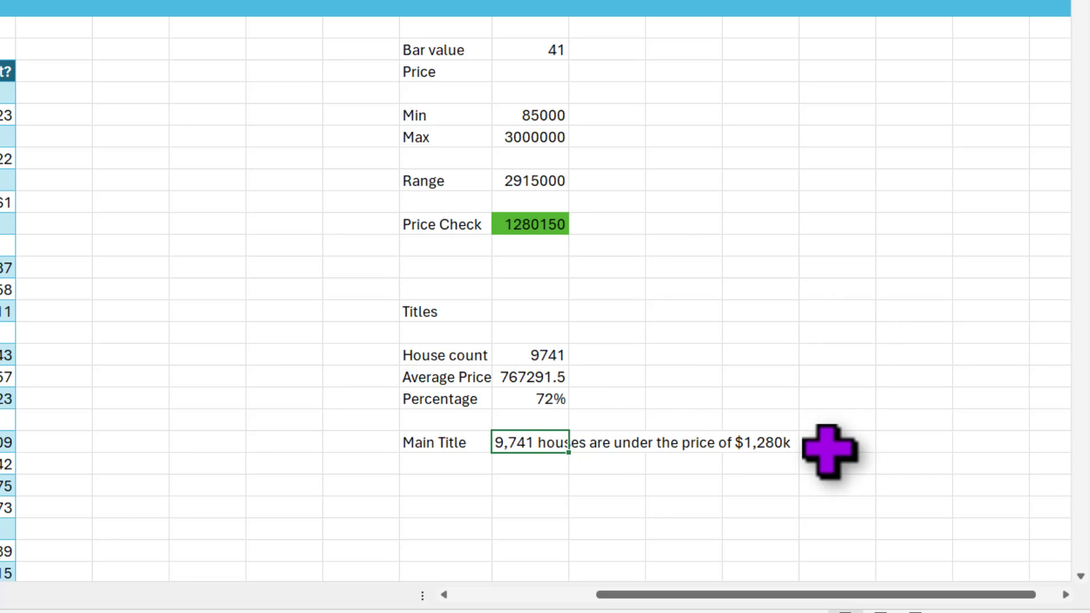
key(Down)
key(Left)
text(Subt)
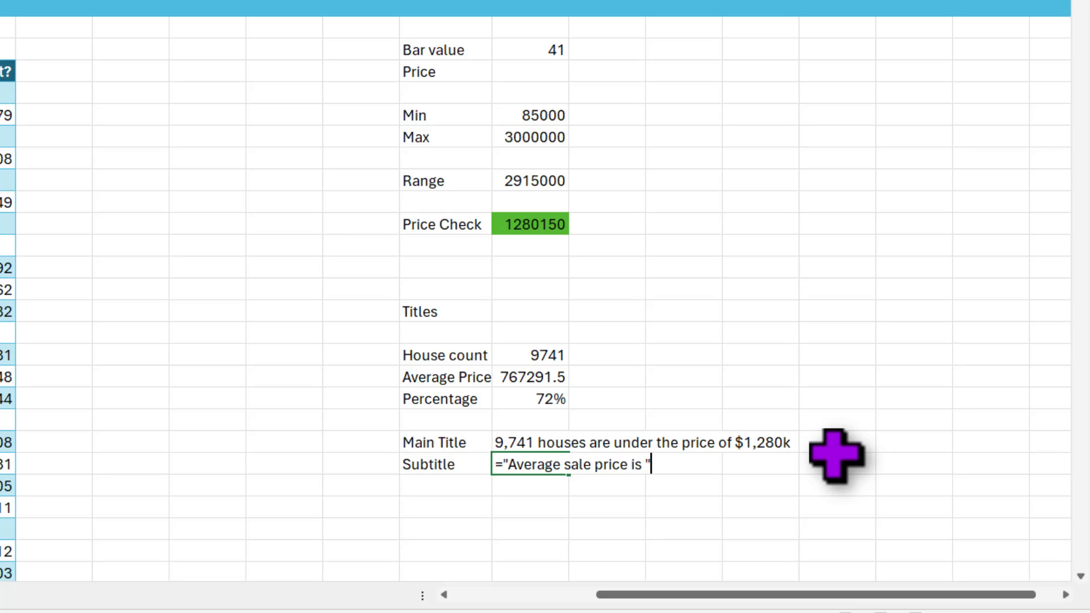
Enter the Subtitle formula reading 'Average sale price is $767k' using TEXT(U19,"$#,##,")
text(text)
key(Tab)
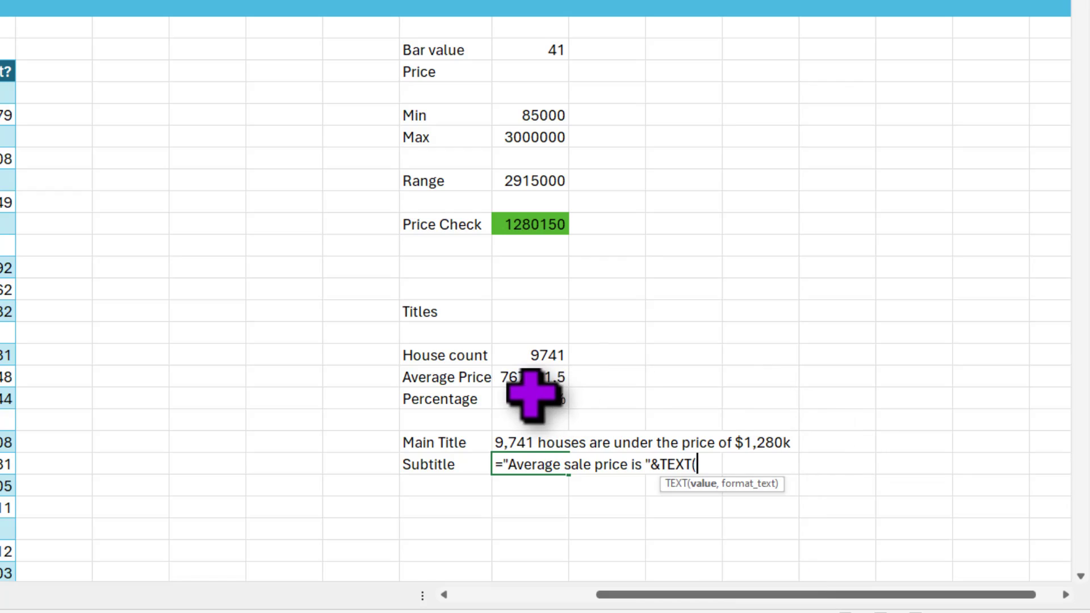
click(534, 378)
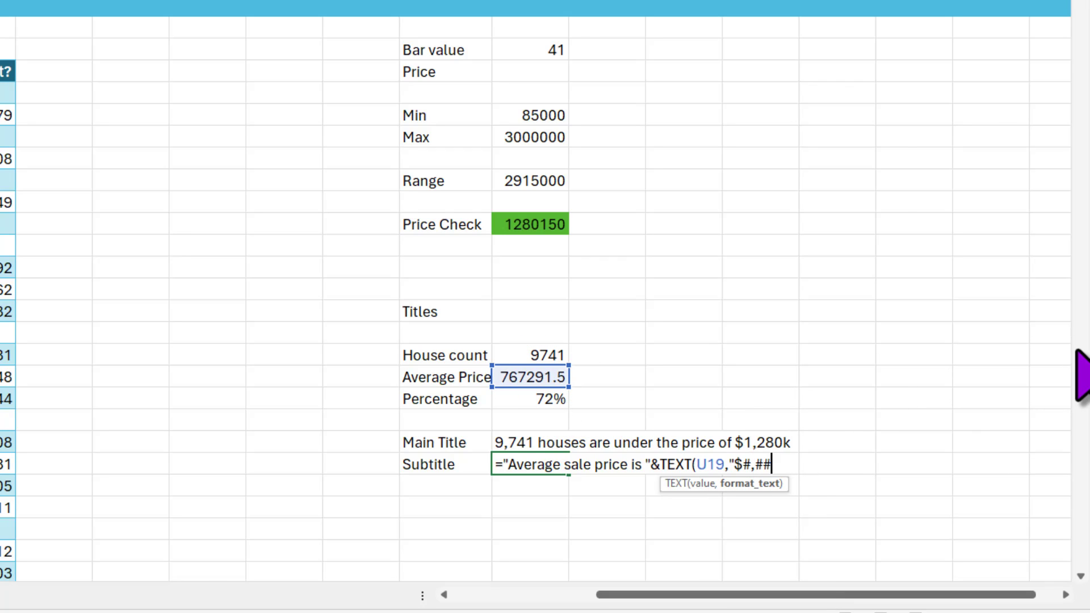
text(,"$#,##,")&"k")
key(Return)
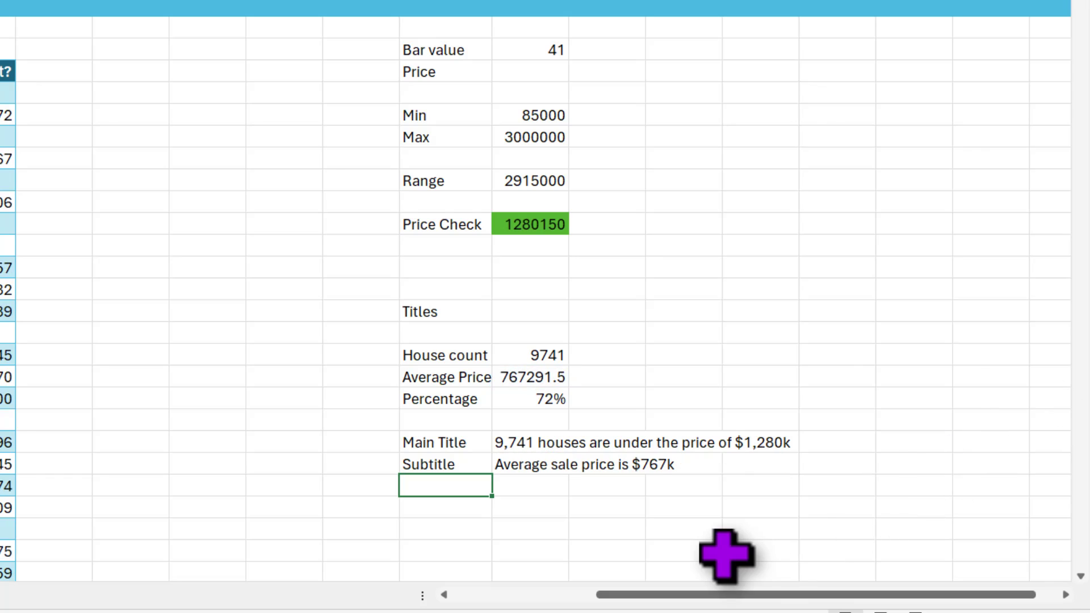
Add a percentage row =U20*100 formatted as Number without decimals, showing 72
click(545, 399)
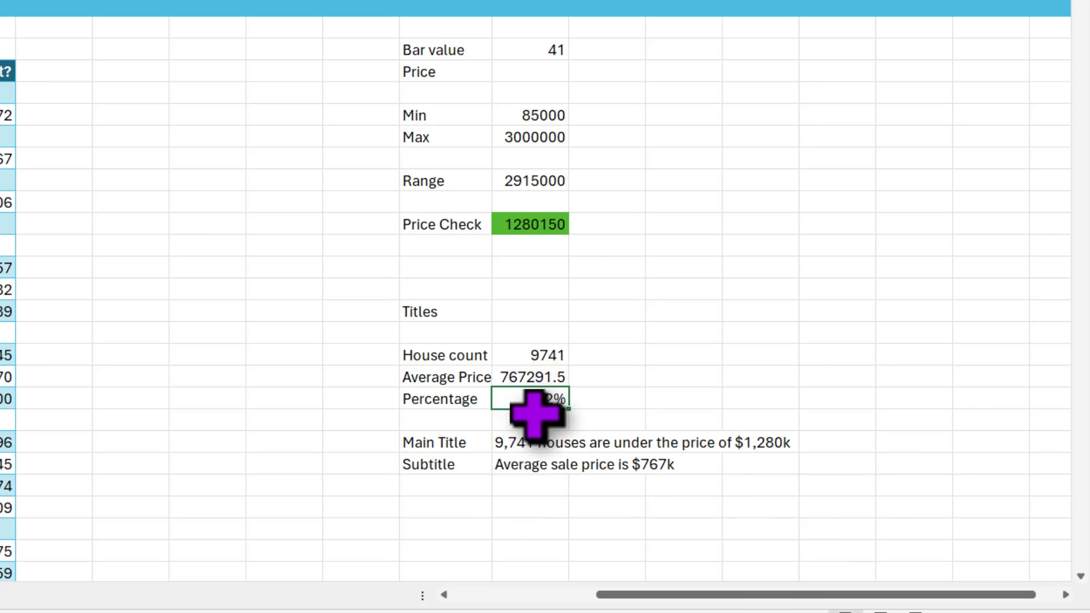
click(441, 506)
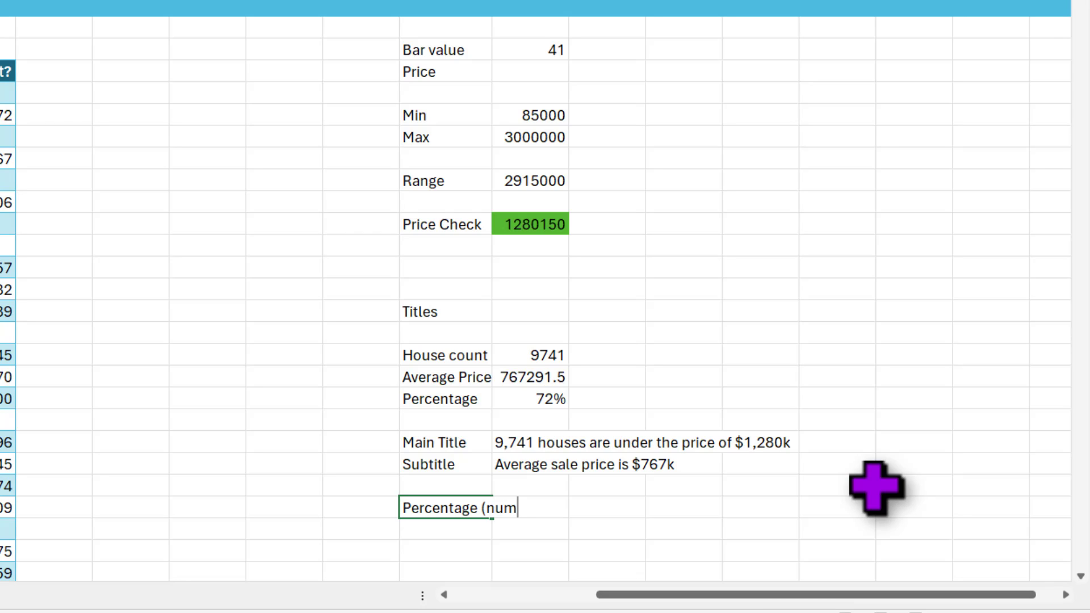
key(Up)
key(Up)
key(Up)
key(Up)
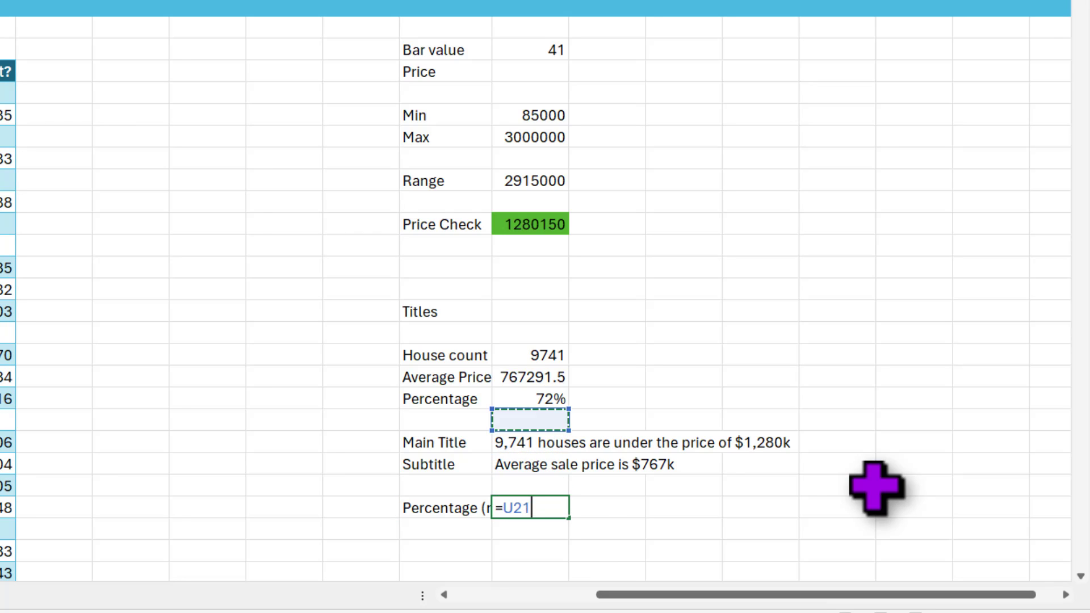
key(ctrl+Return)
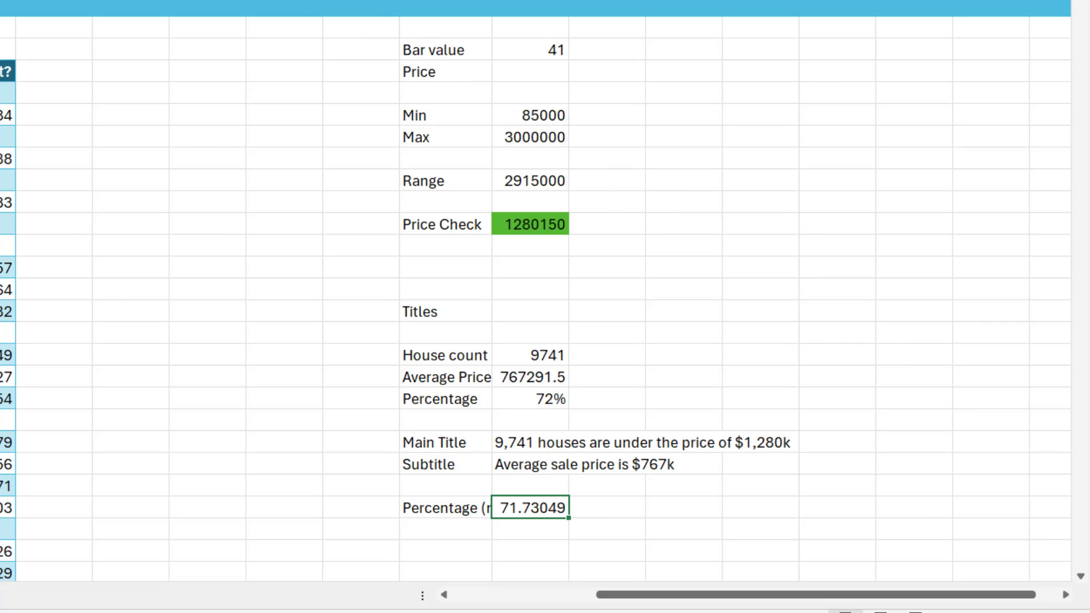
key(alt+h)
key(n)
key(Down)
key(Return)
click(735, 522)
click(517, 508)
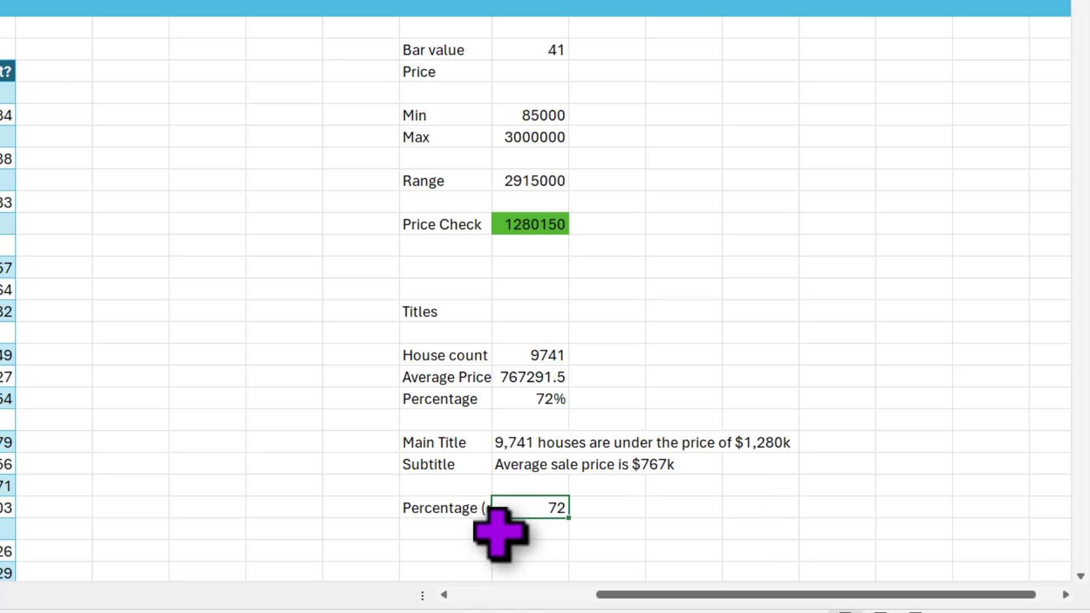
click(544, 442)
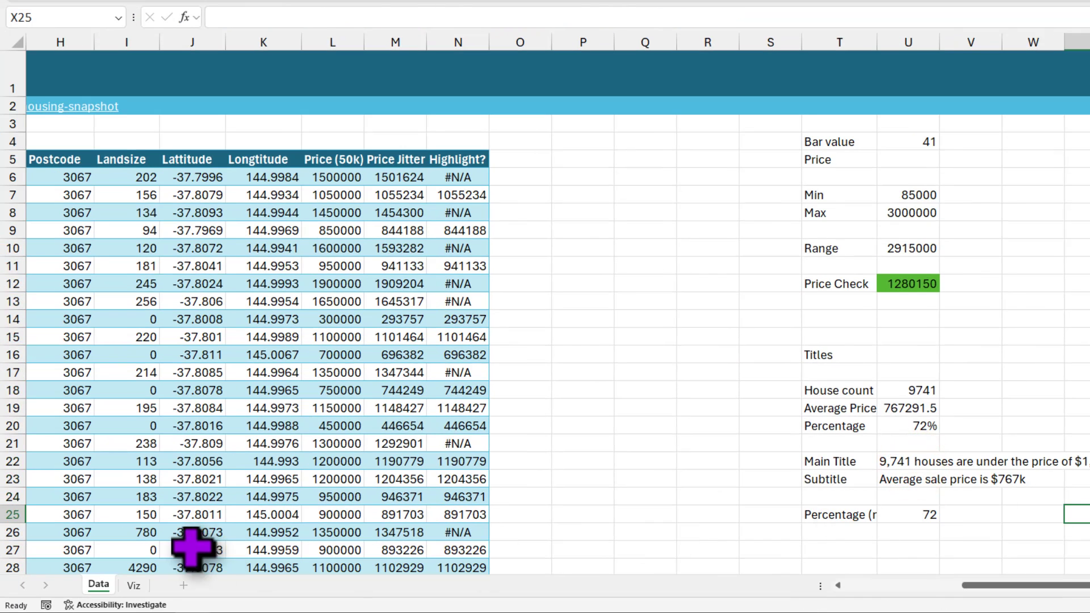
On the Viz sheet, delete the scatter chart's placeholder Chart Title
click(134, 586)
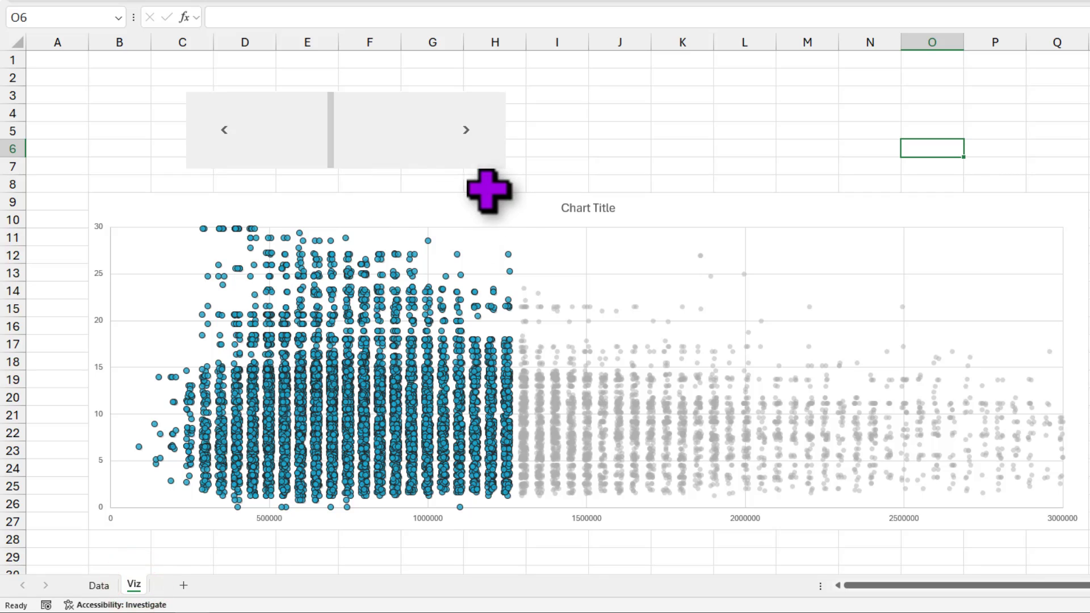
click(586, 210)
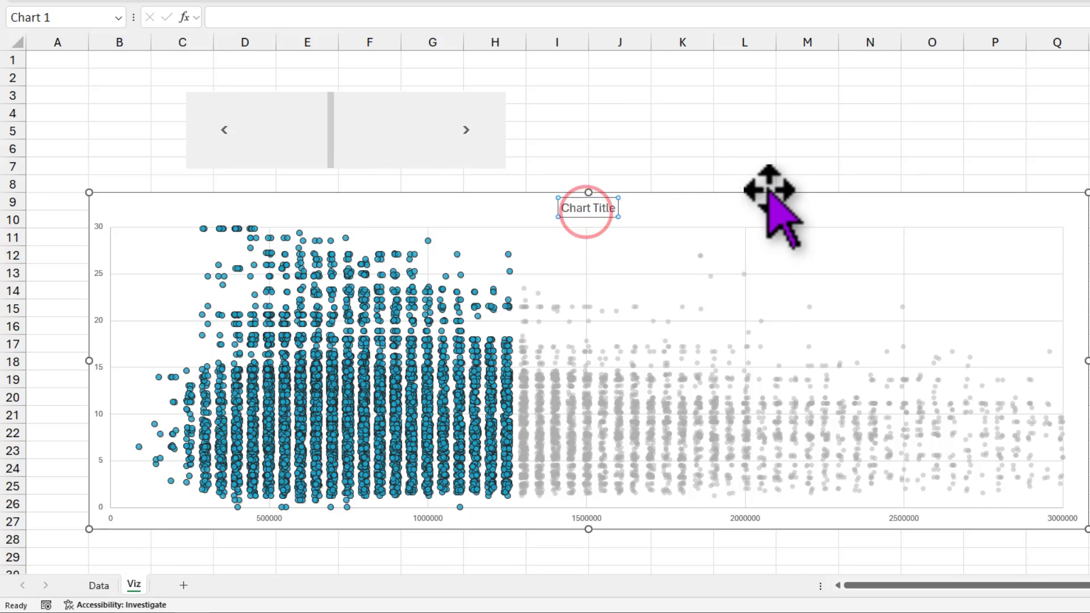
key(Delete)
Resize the price scroll bar into a slim strip and move it and the chart higher
right_click(379, 122)
key(Escape)
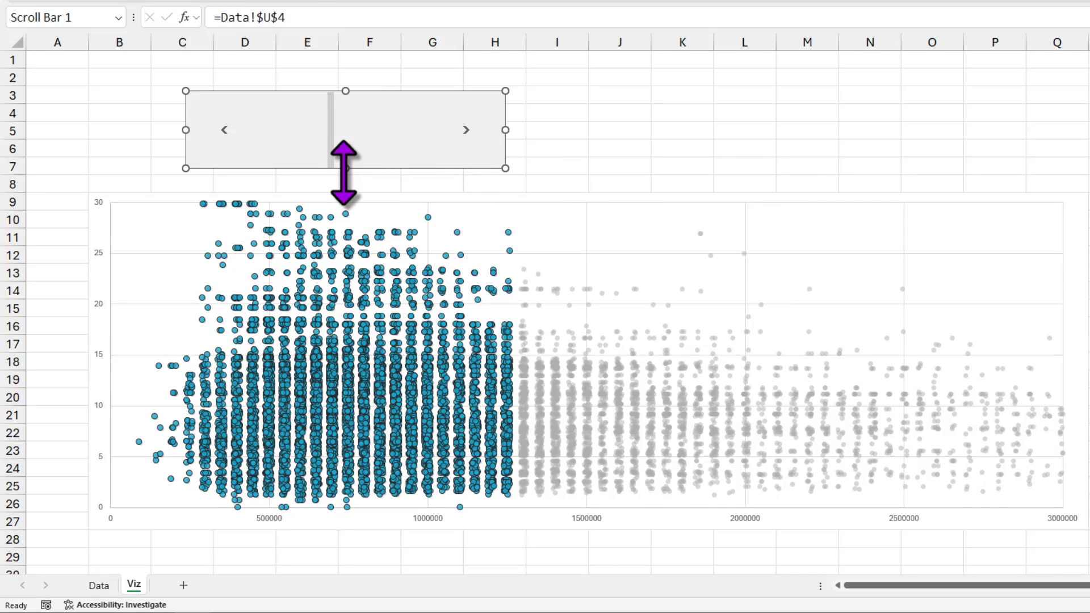
drag(344, 168, 344, 119)
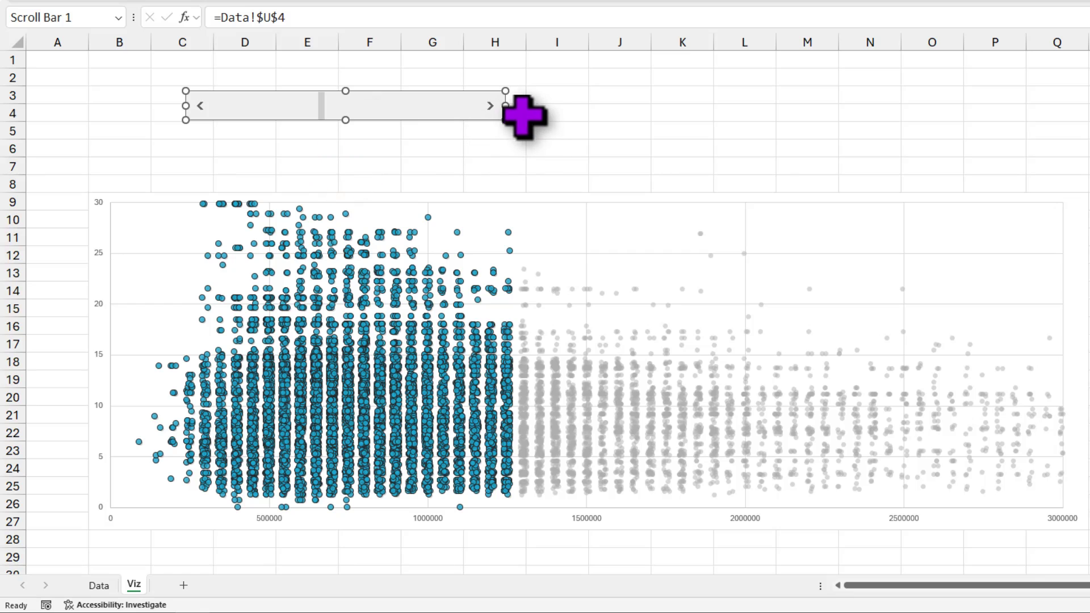
drag(506, 105, 401, 114)
drag(194, 195, 151, 72)
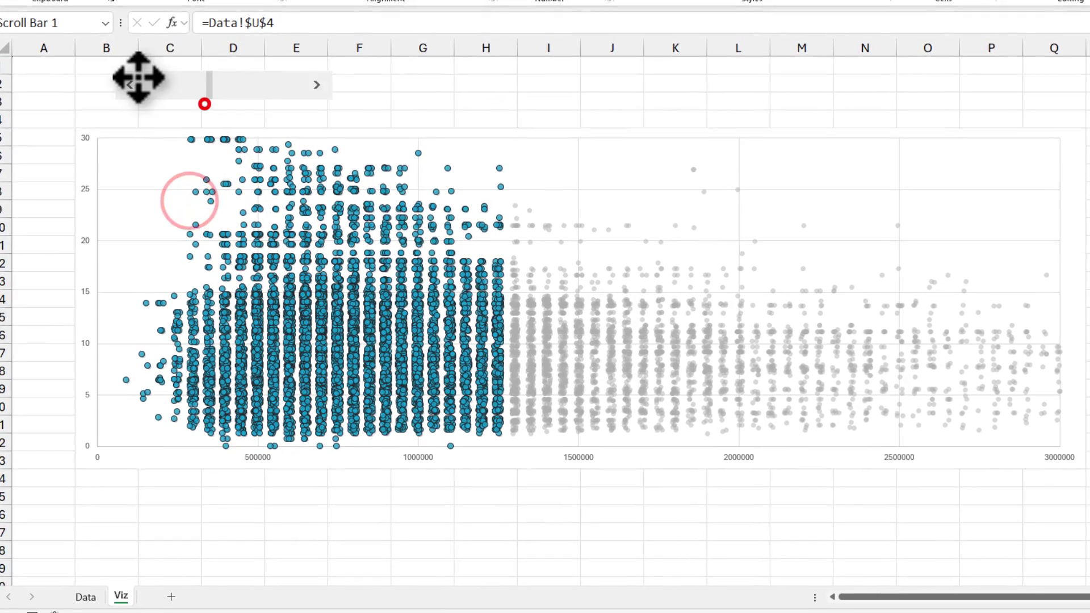
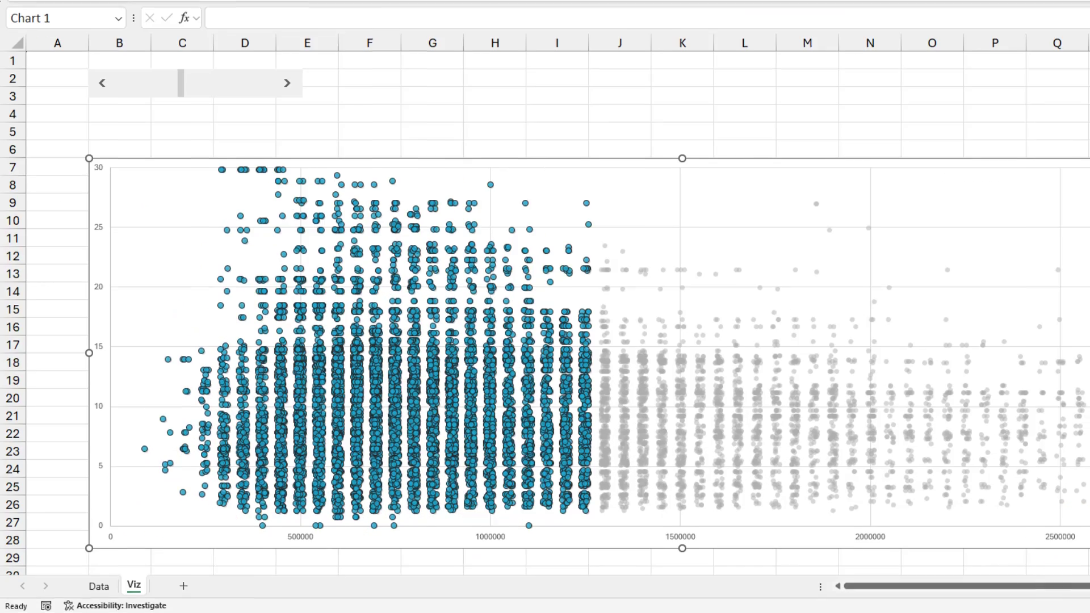
Hide the gridlines on the Viz sheet
click(366, 39)
click(432, 203)
click(421, 86)
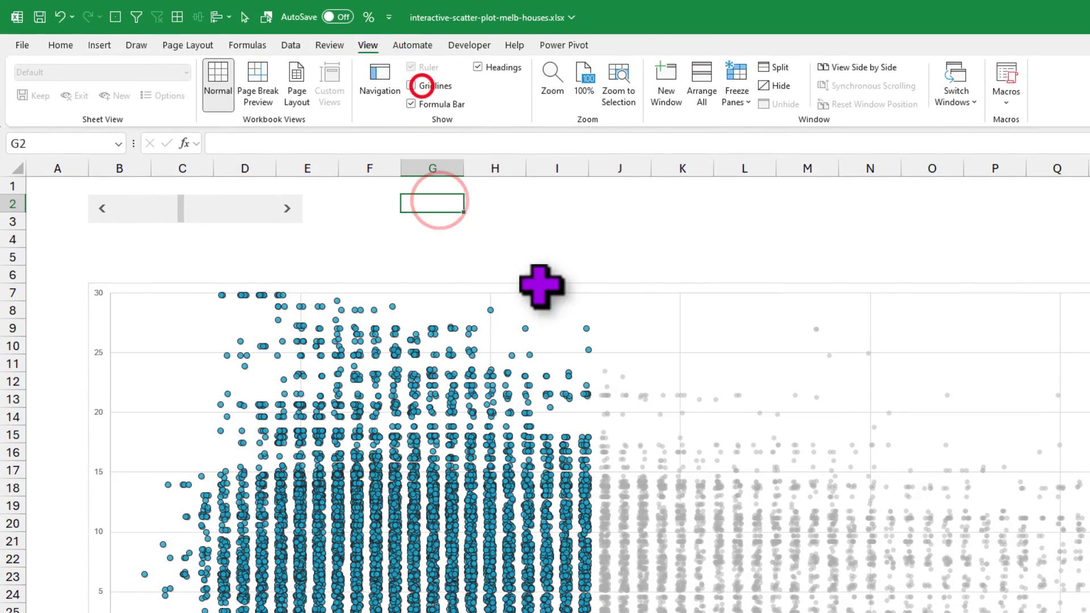
Set the scatter chart to No Fill and No Outline so it blends into the sheet
click(560, 285)
click(646, 45)
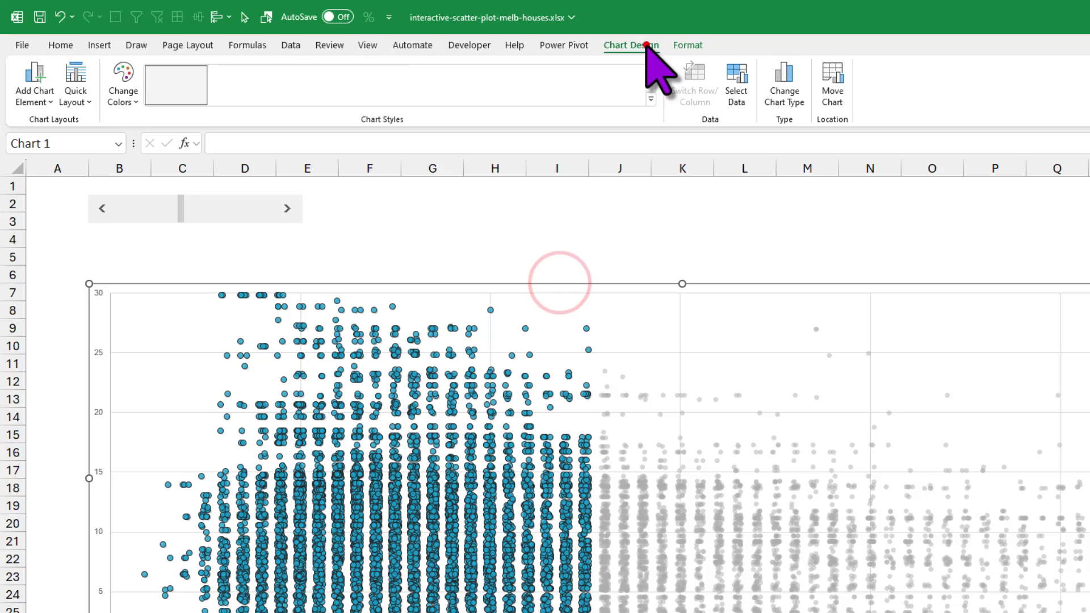
click(684, 46)
click(575, 67)
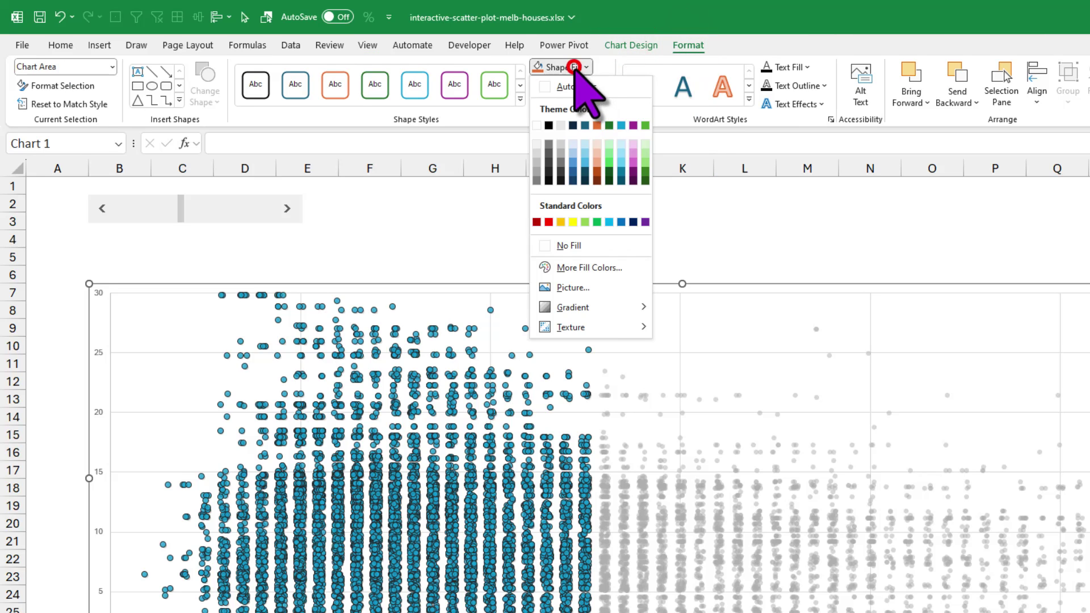
click(569, 245)
click(571, 85)
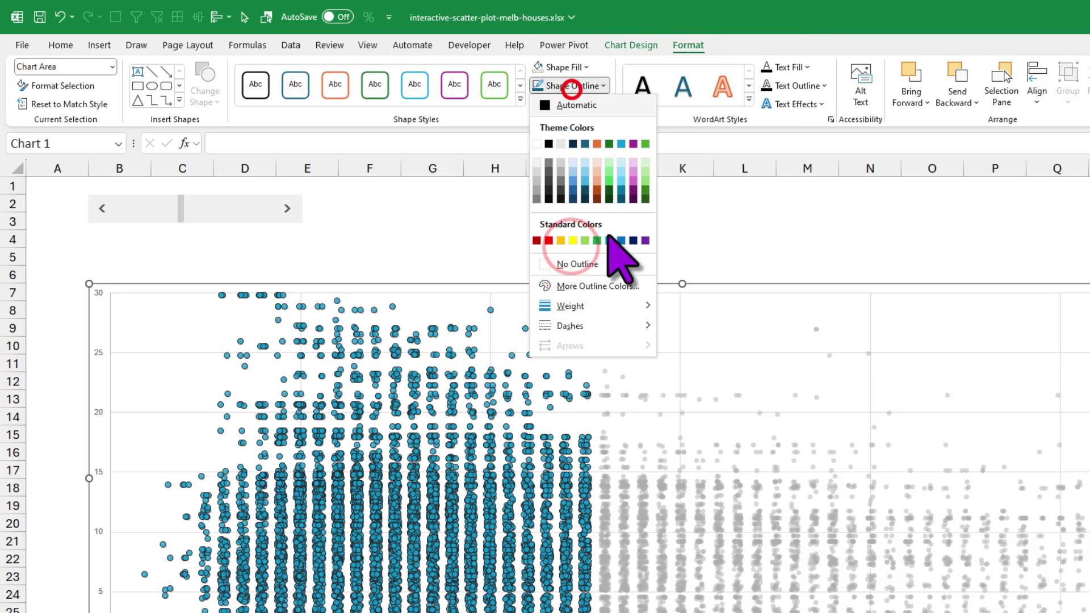
click(600, 263)
click(654, 252)
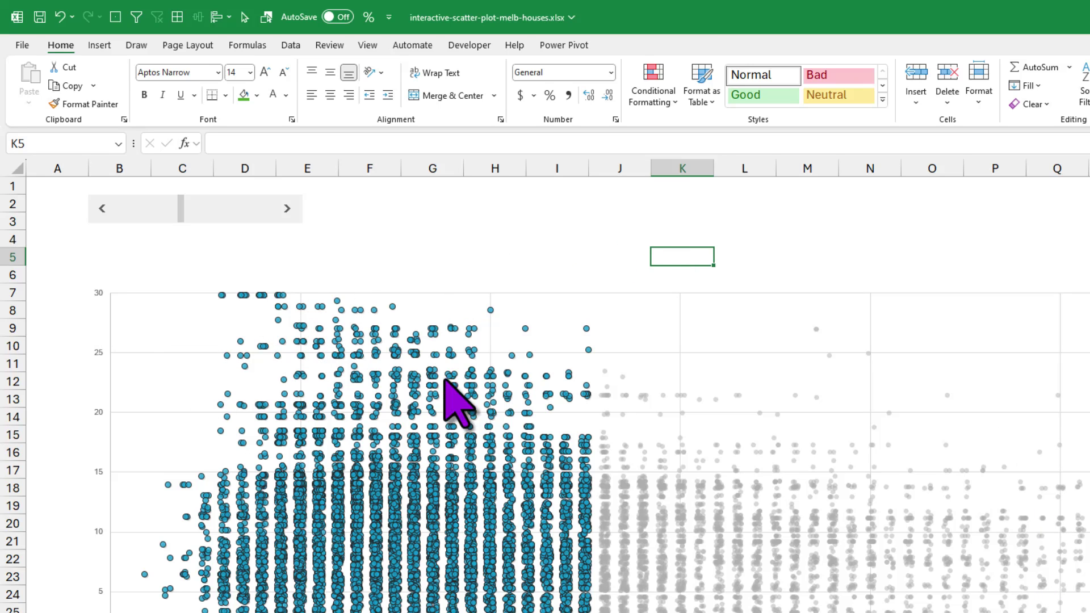
Draw a text box spanning B4 to J6 just above the chart
drag(99, 245, 595, 275)
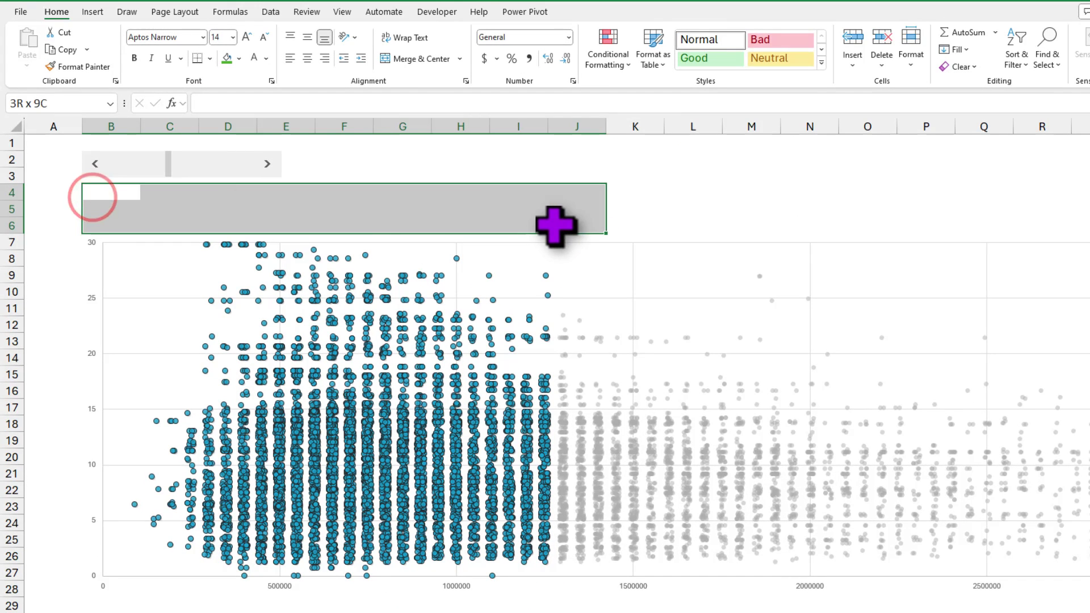
drag(554, 225, 598, 222)
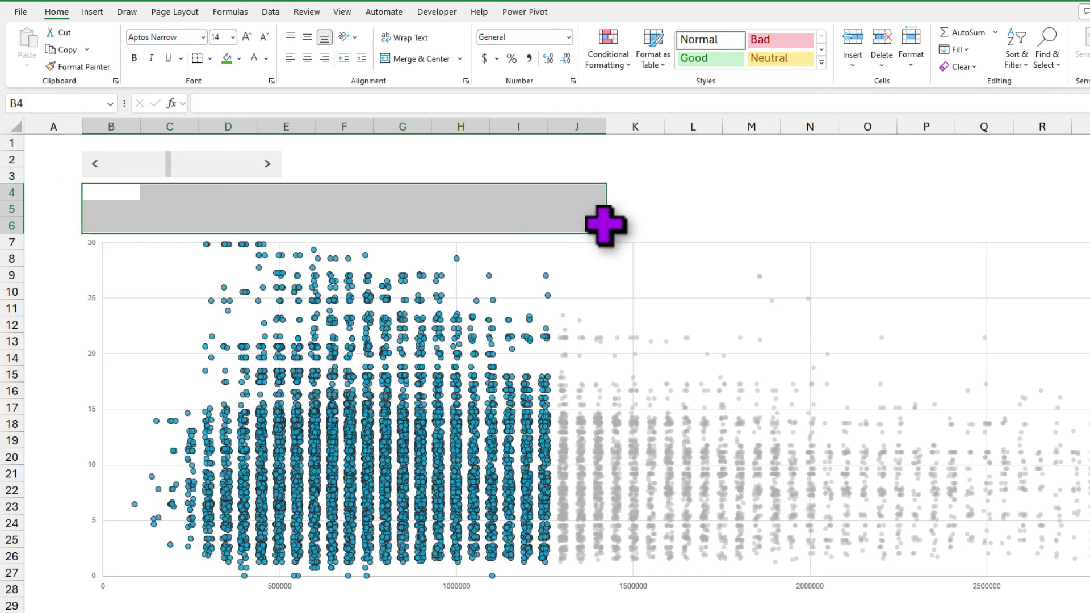
click(731, 221)
click(90, 191)
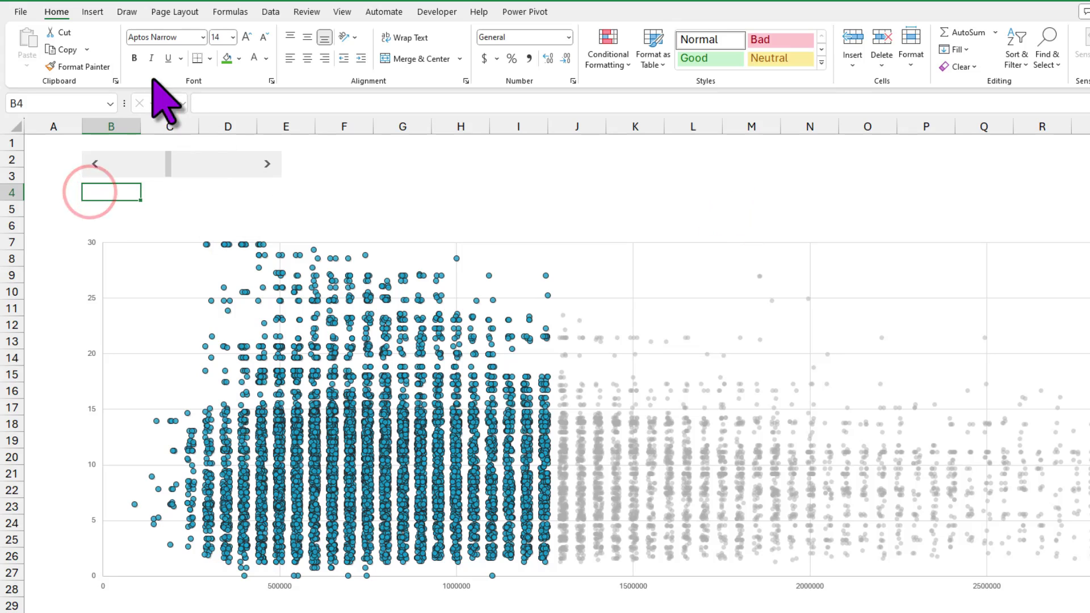
click(91, 11)
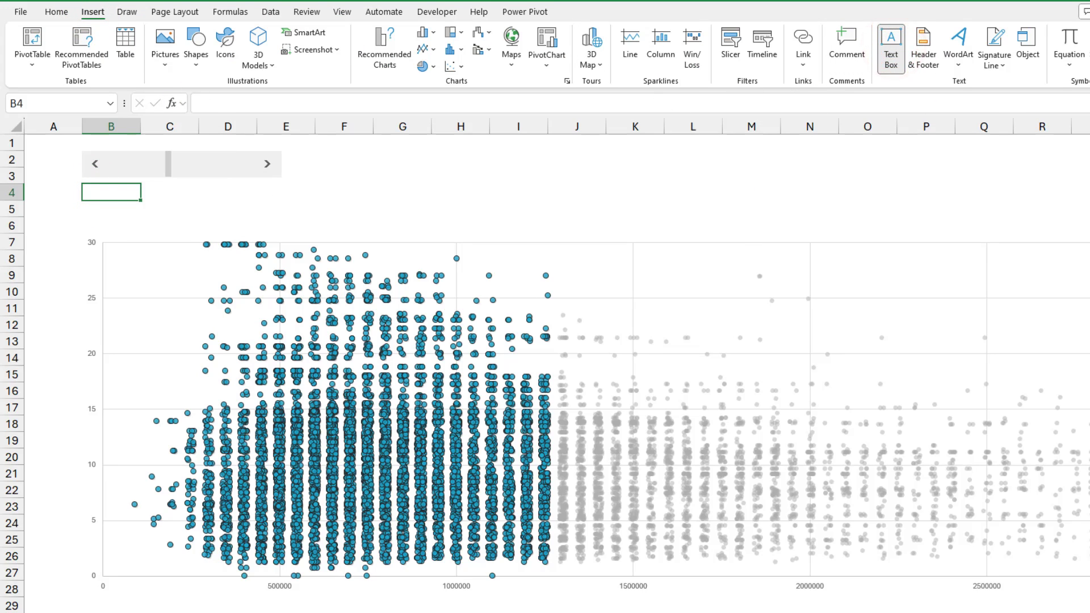
drag(158, 206, 652, 228)
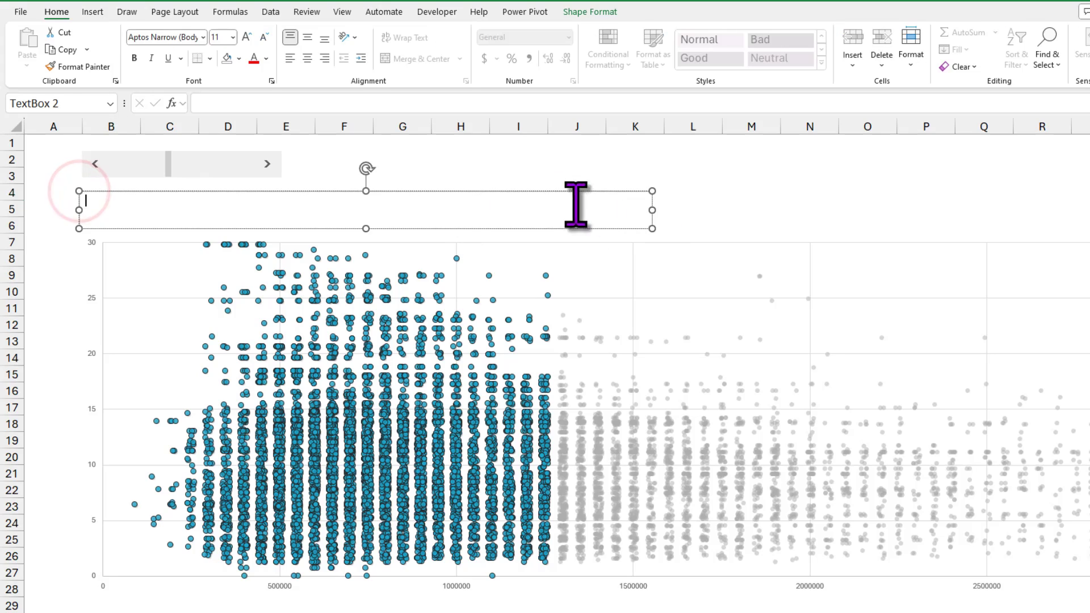
drag(494, 195, 498, 188)
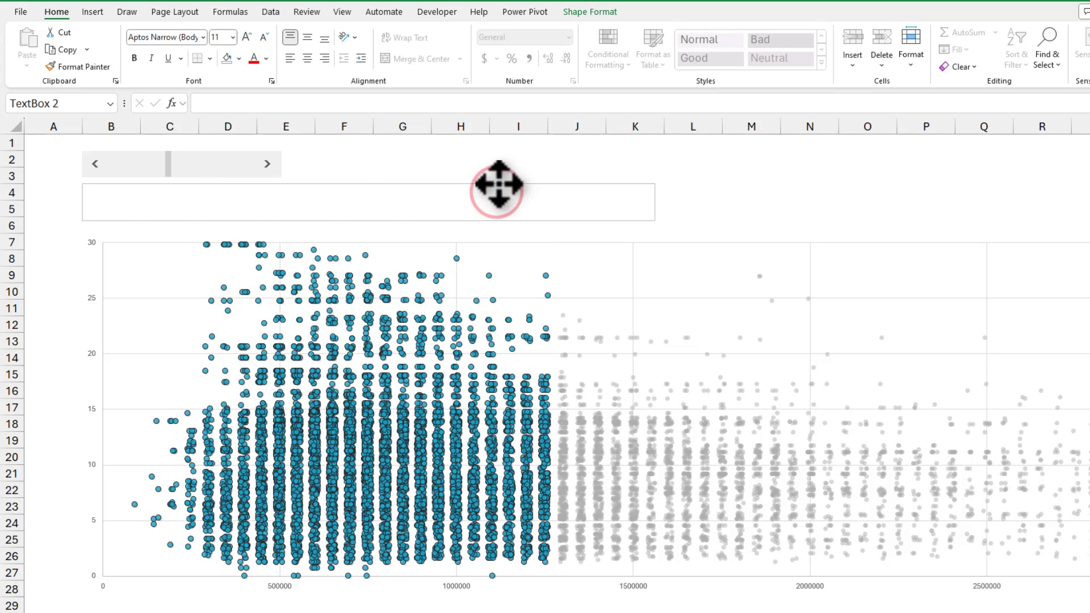
Link the text box to =Data!U22 so it shows the Main Title text
click(335, 104)
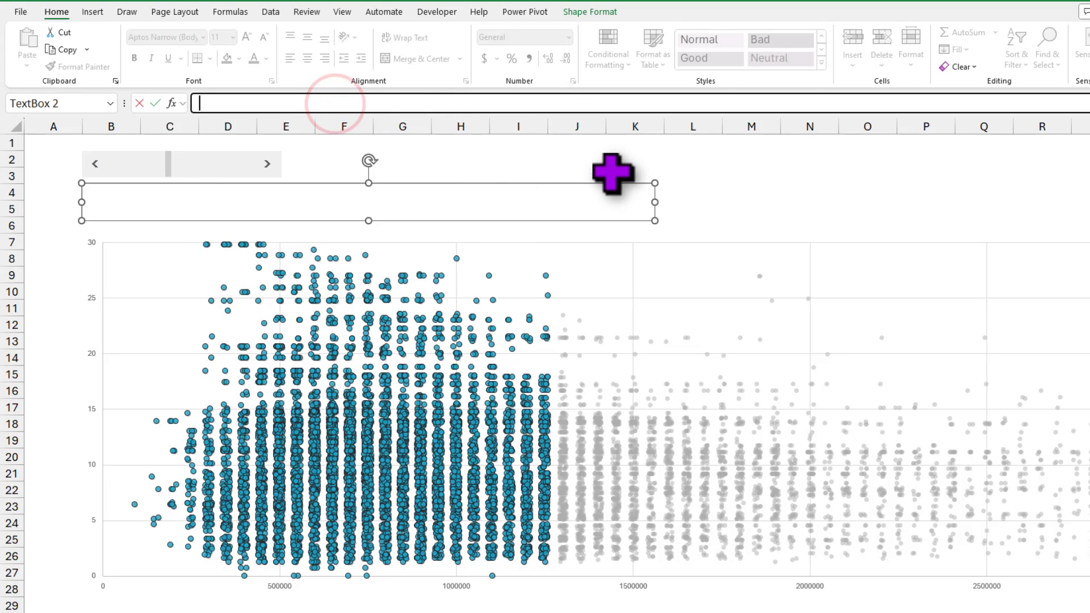
text(=)
click(110, 607)
click(848, 516)
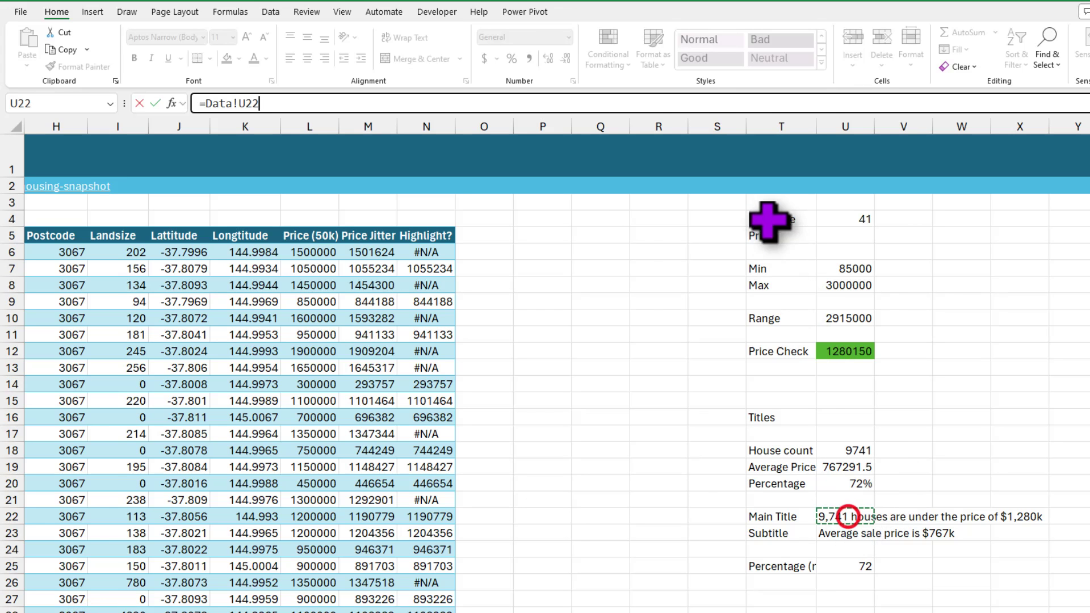
key(Return)
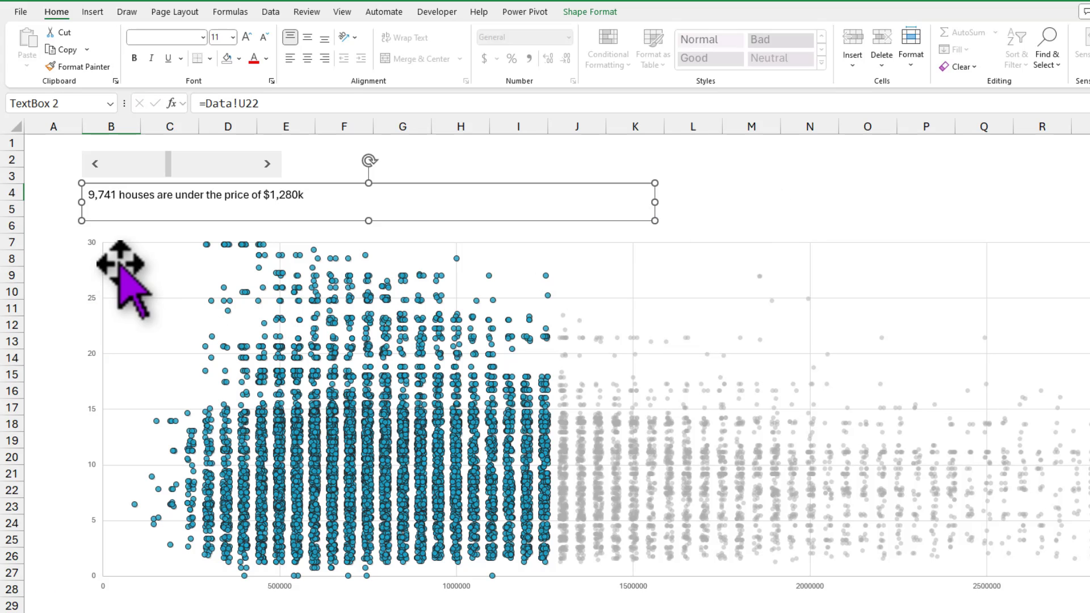
key(ctrl+Page_Up)
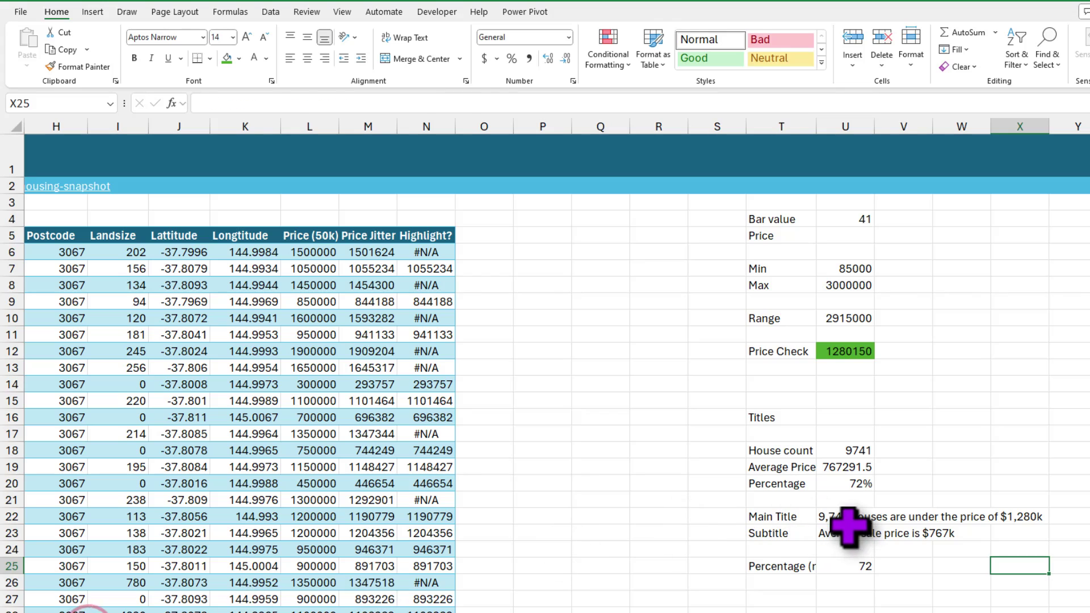
click(846, 516)
Style the title in teal Aptos ExtraBold at 24 pt and paste a duplicate of the box
click(232, 607)
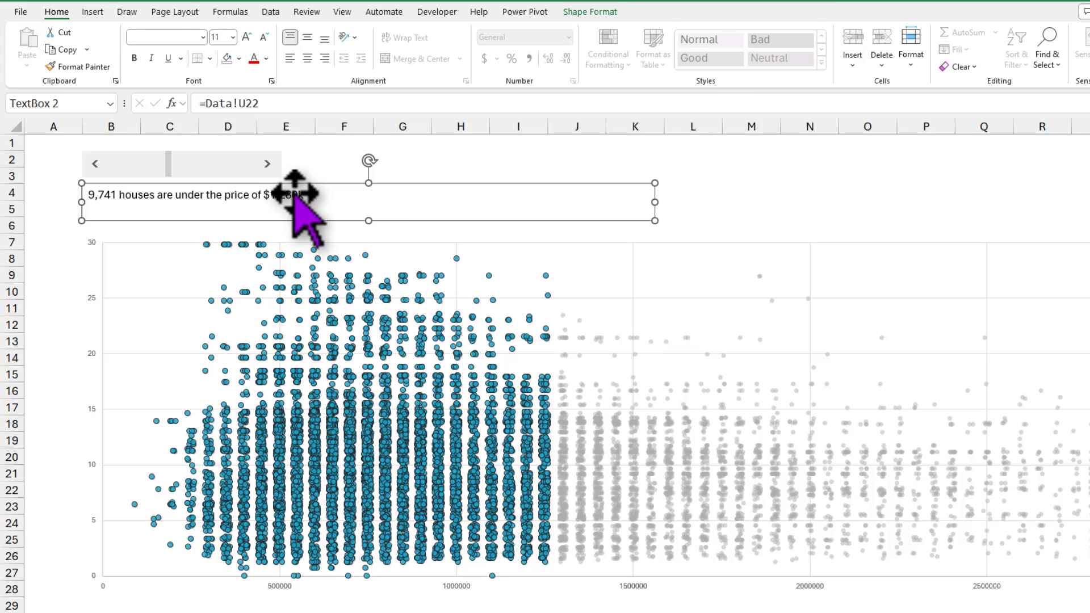
click(202, 36)
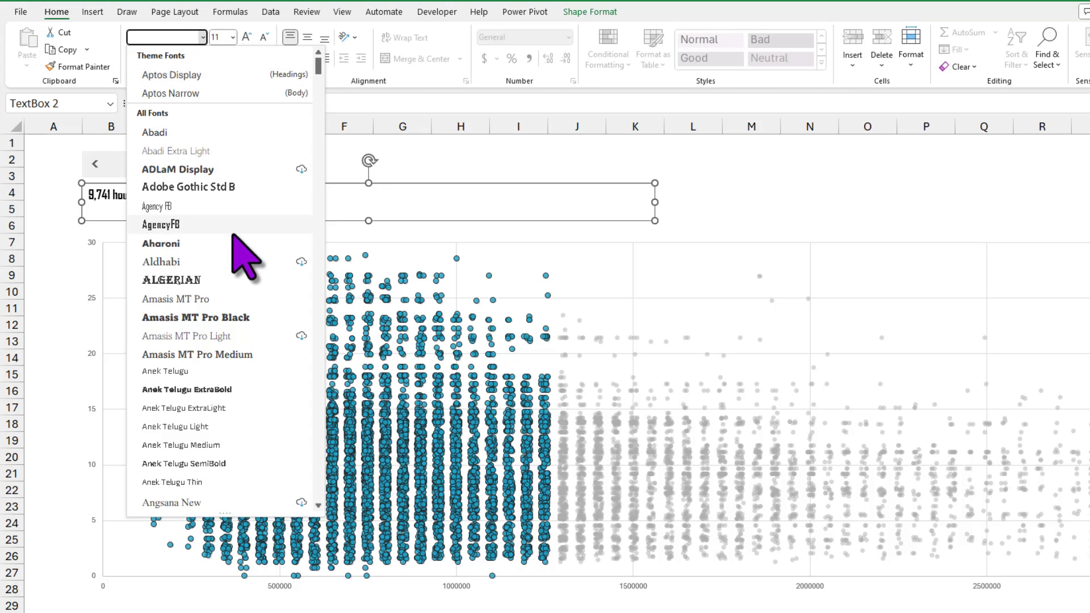
scroll(256, 261, down, 4)
scroll(255, 272, down, 2)
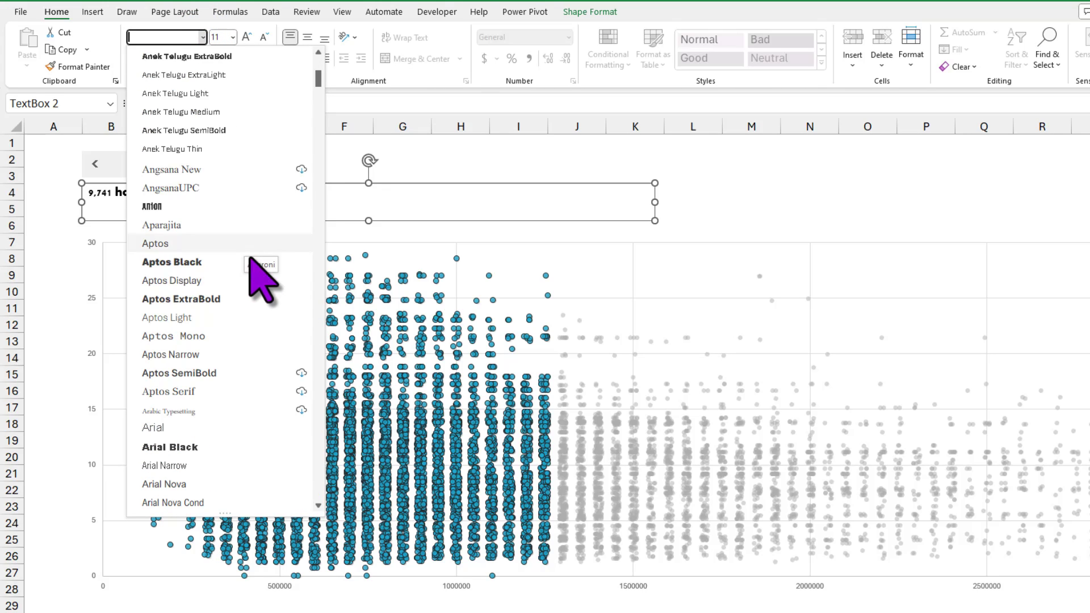
click(208, 301)
click(202, 37)
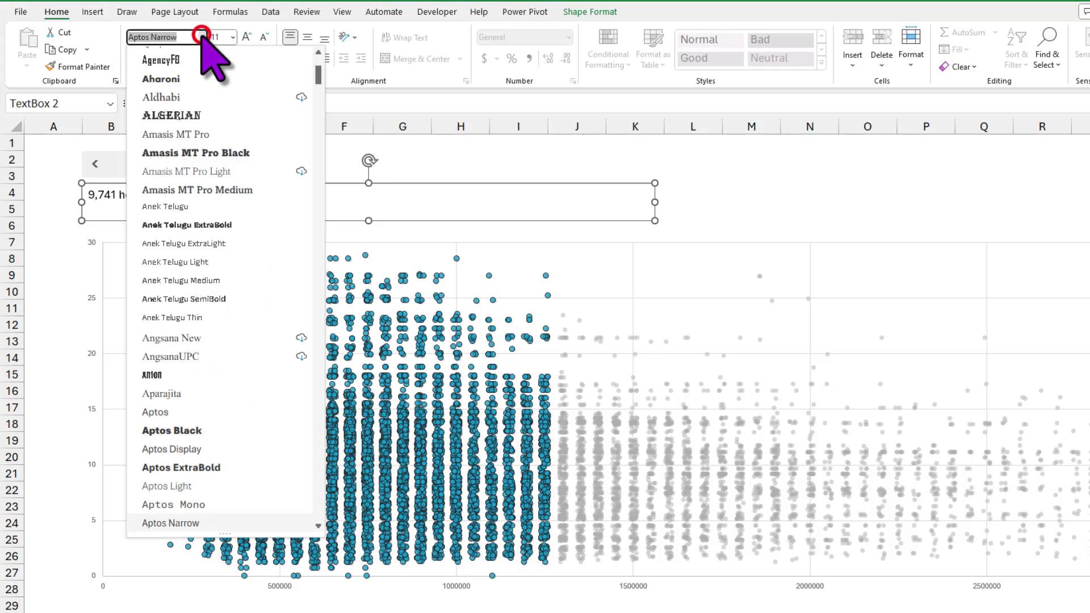
click(247, 37)
click(247, 37)
click(247, 37)
click(247, 37)
click(247, 37)
click(250, 36)
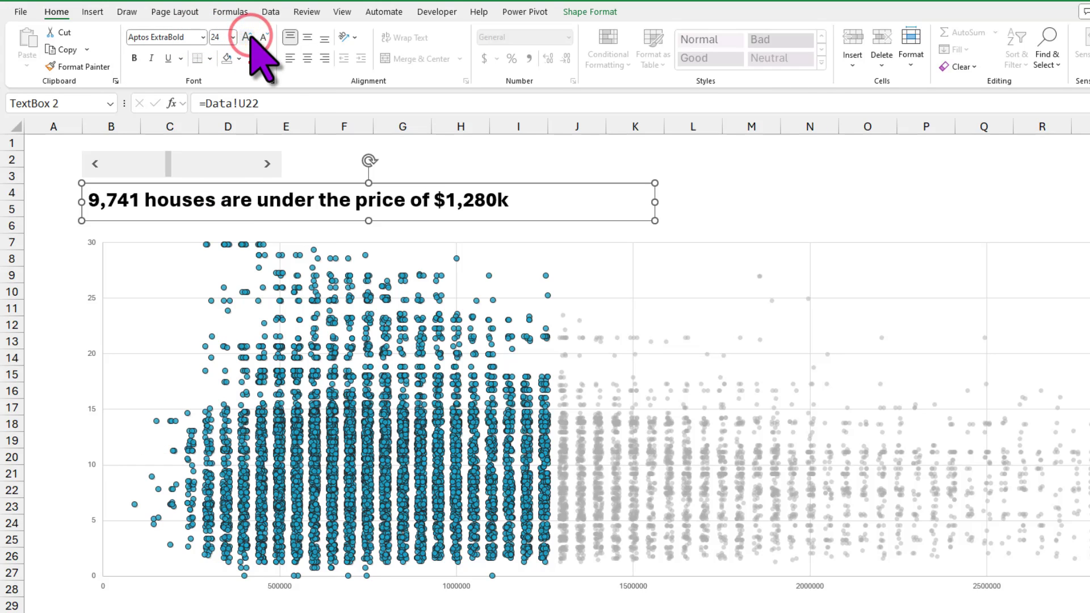
click(266, 57)
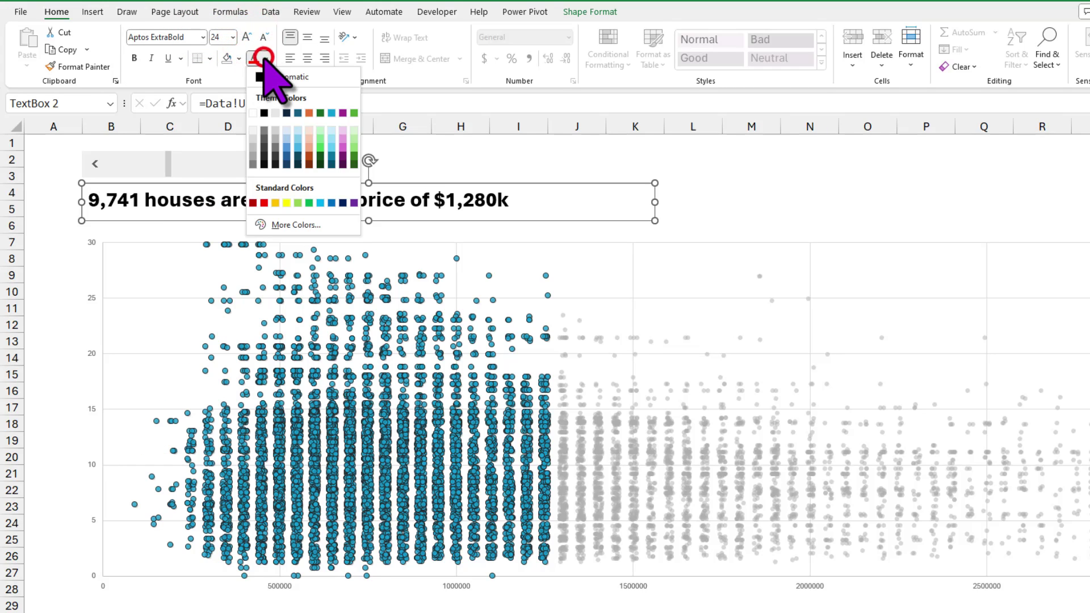
click(297, 113)
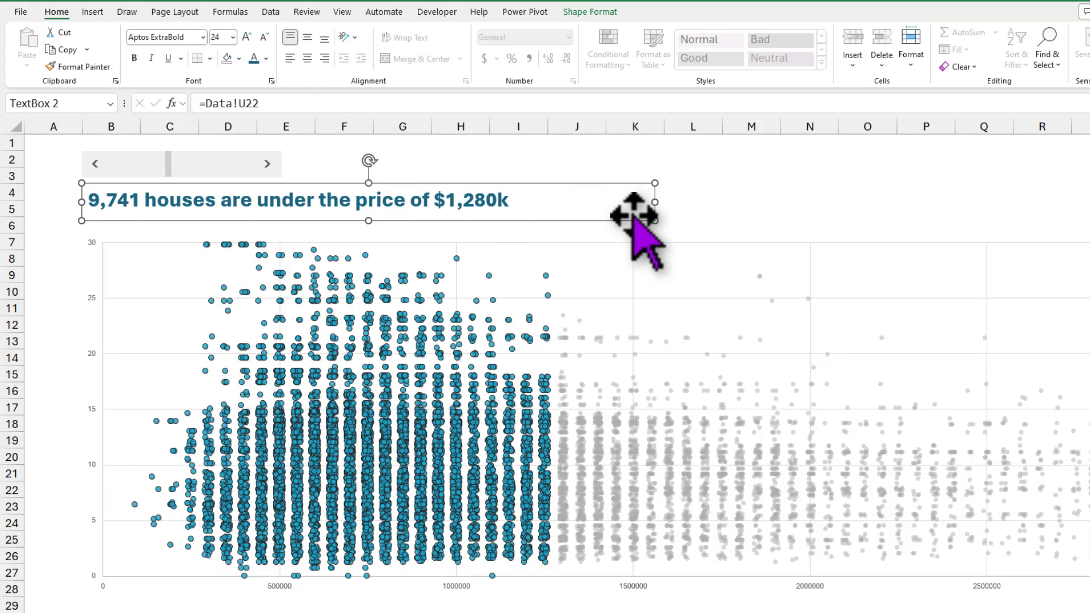
key(ctrl+c)
key(ctrl+v)
Move the copy below the title, link it to =Data!U23, and remove the box outlines
drag(565, 206, 554, 221)
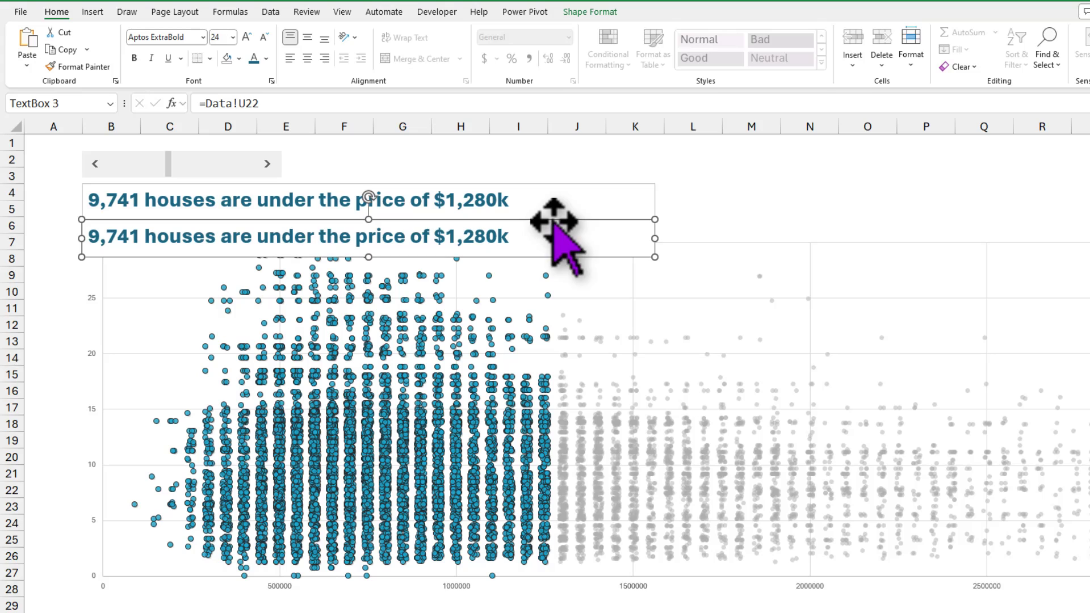
click(331, 102)
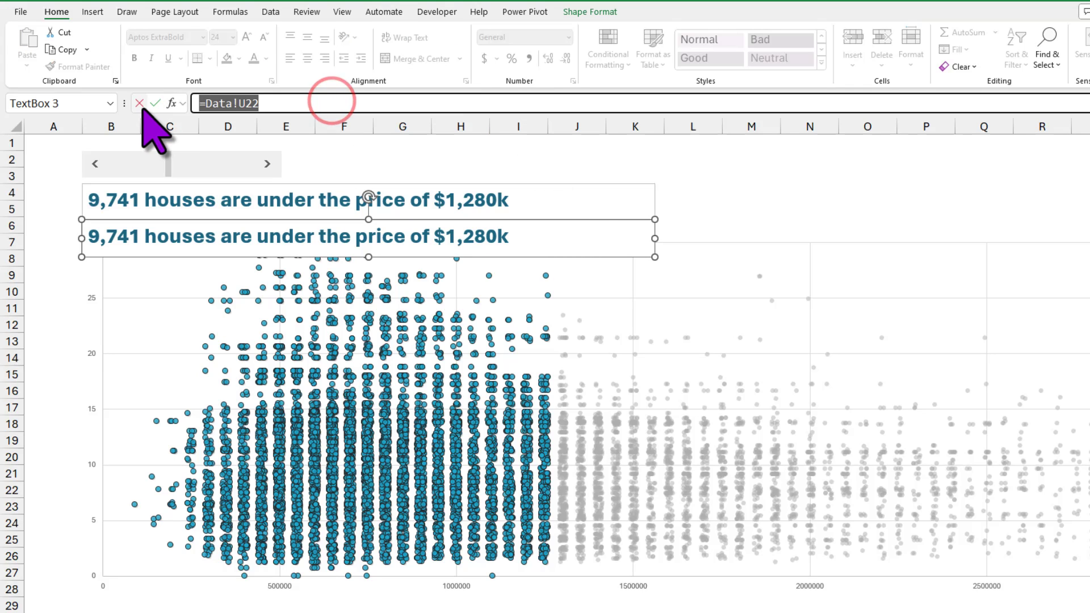
click(322, 611)
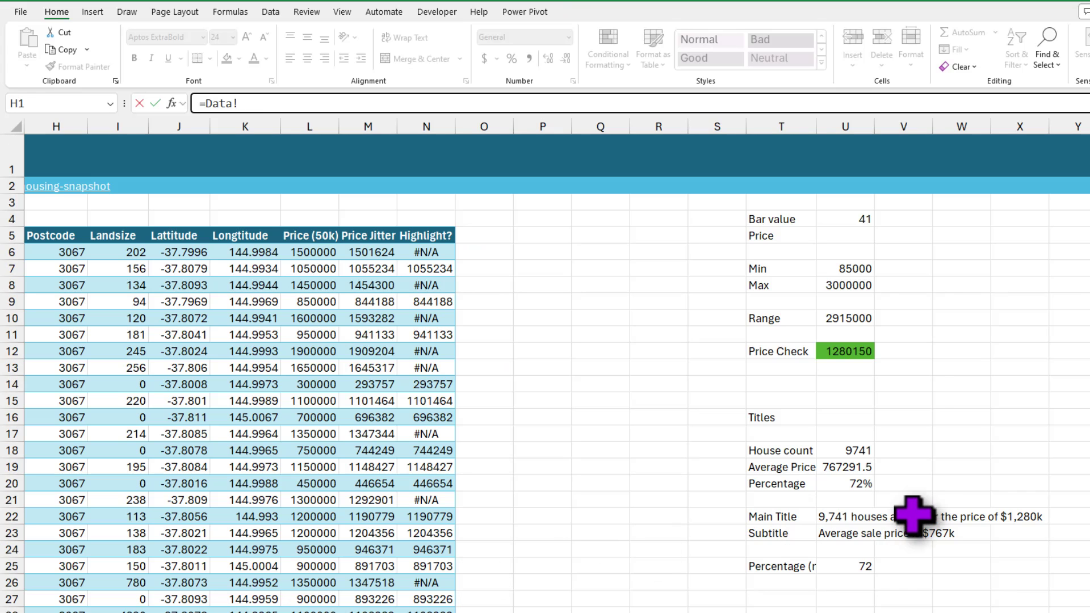
click(851, 534)
key(Return)
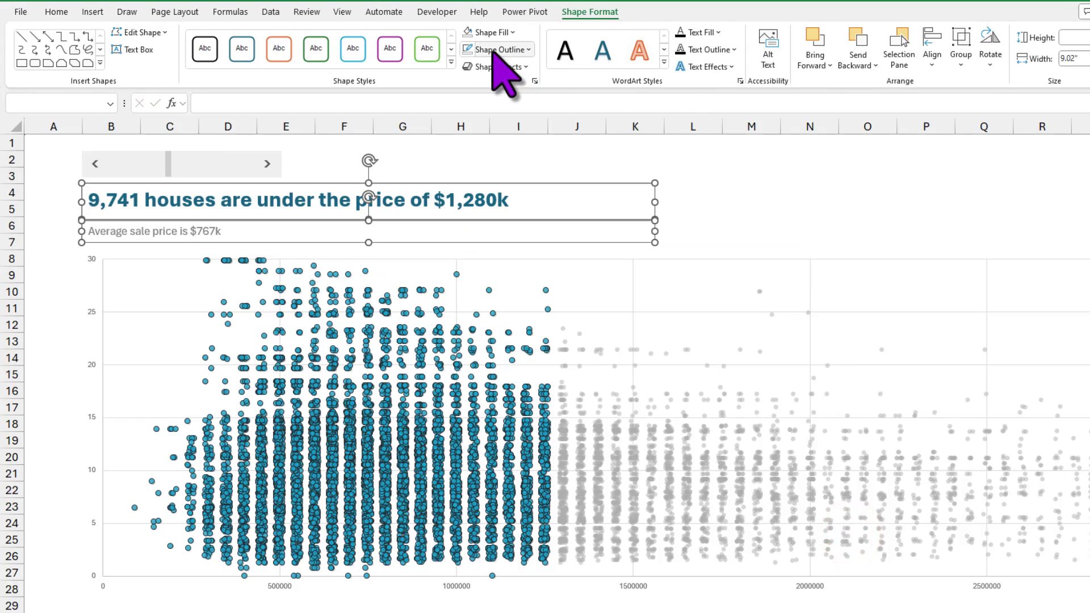
click(472, 50)
click(812, 208)
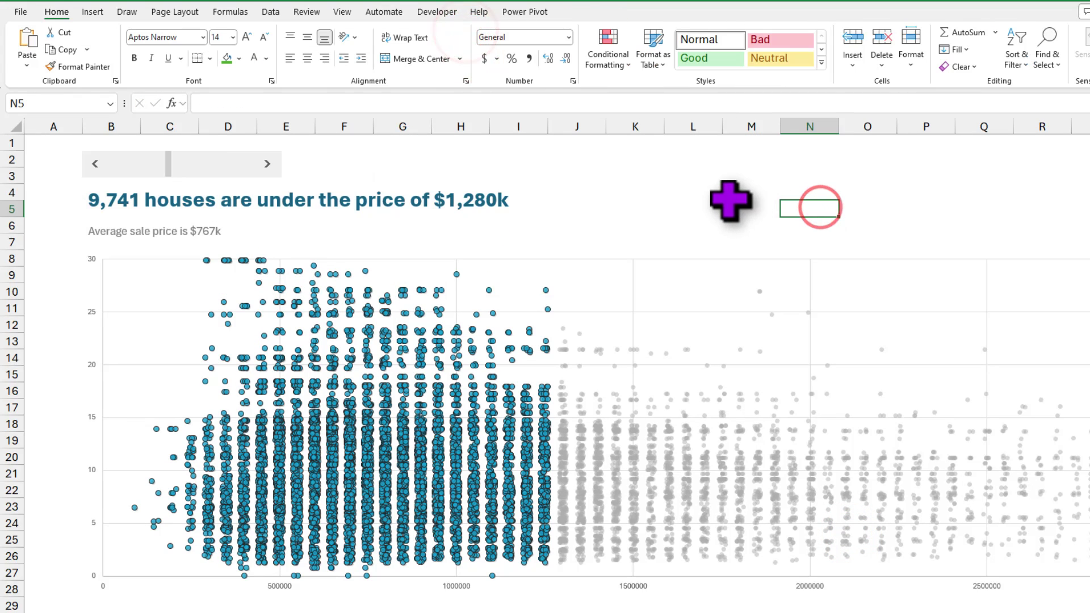
Use the scroll bar arrows to bring the threshold to $989k, showing 7,539 houses averaging $666k
click(265, 165)
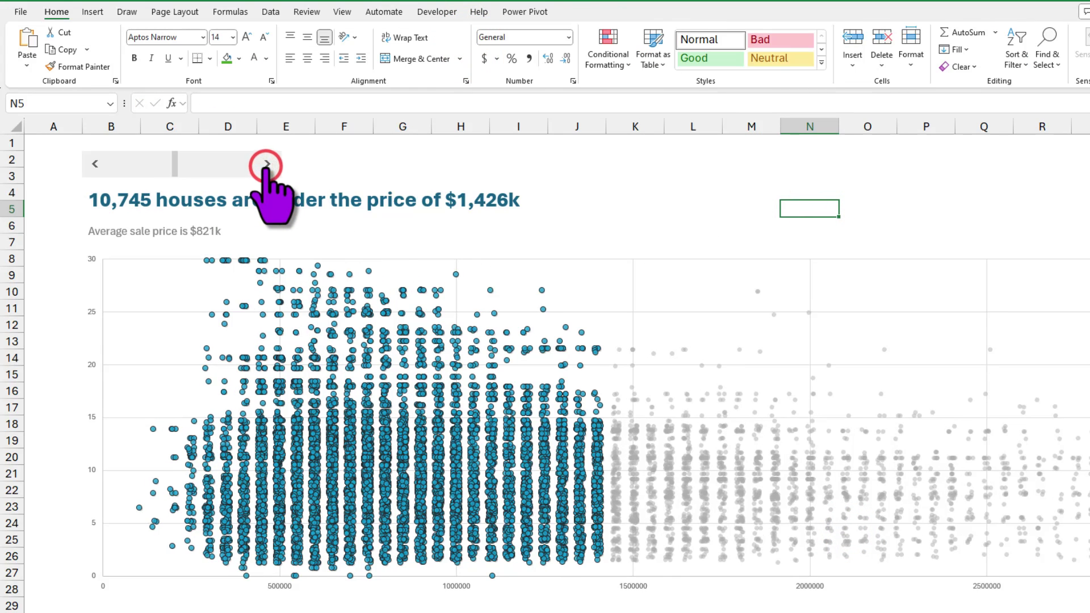
click(266, 164)
click(95, 164)
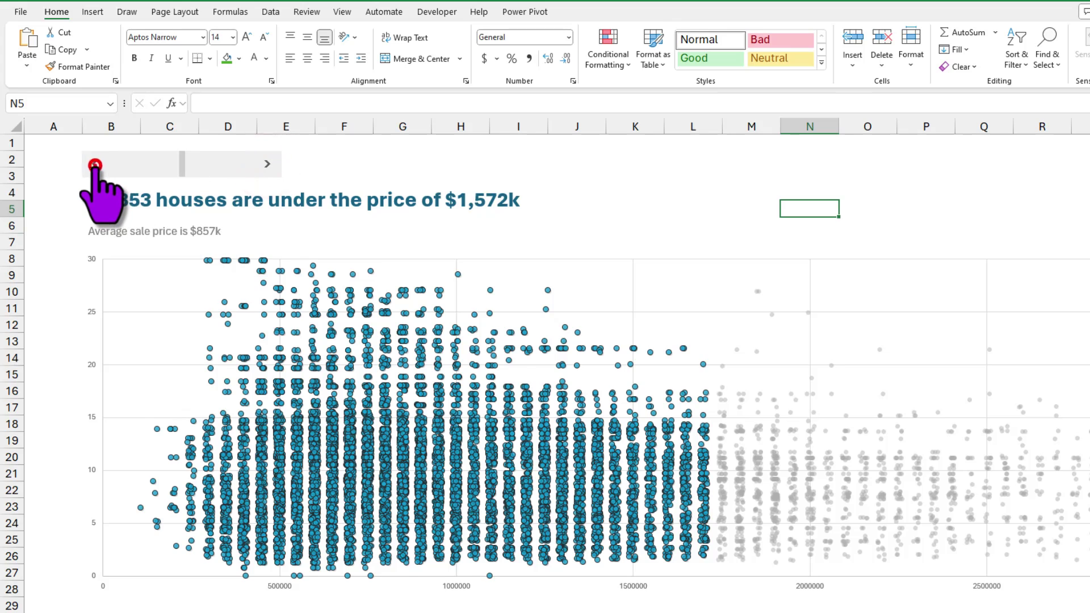
click(95, 164)
click(95, 164)
click(95, 164)
click(95, 164)
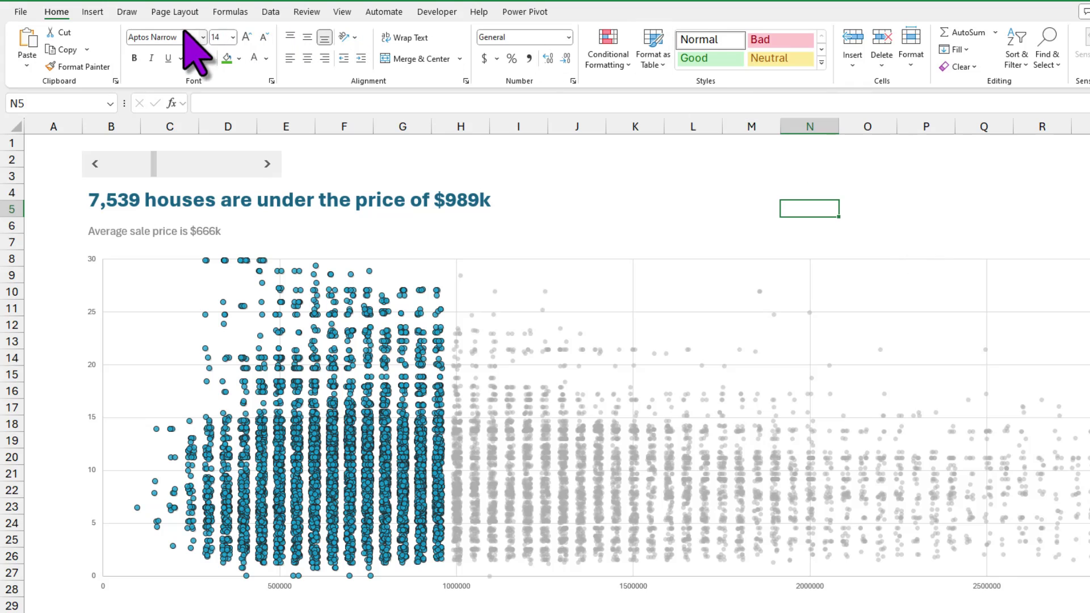
click(92, 11)
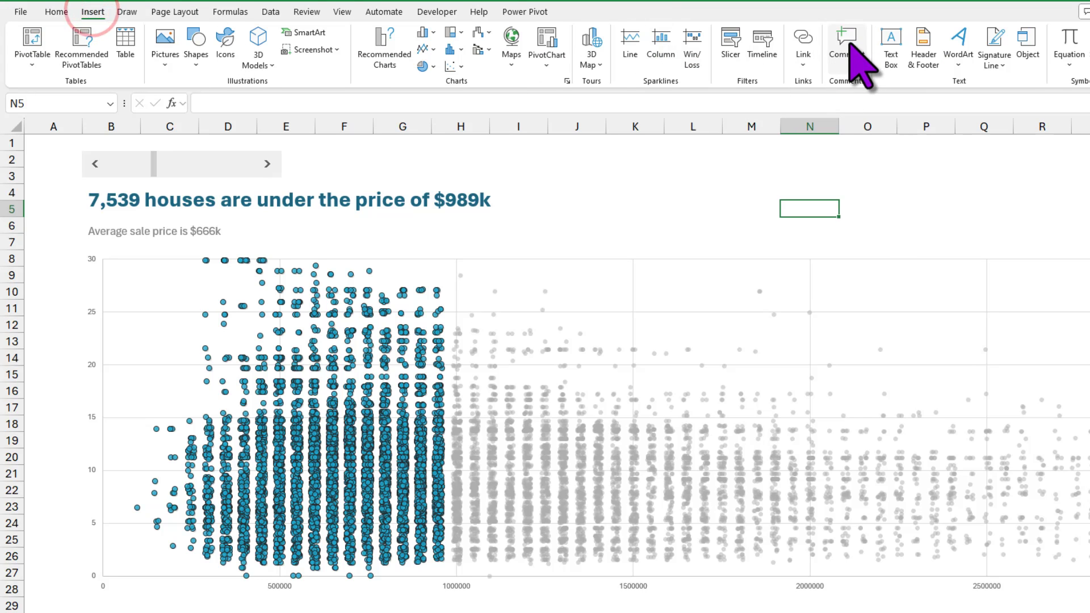
Draw a text box at the chart's top right linked to =Data!U25, showing 56
click(888, 40)
drag(909, 261, 1056, 384)
click(925, 262)
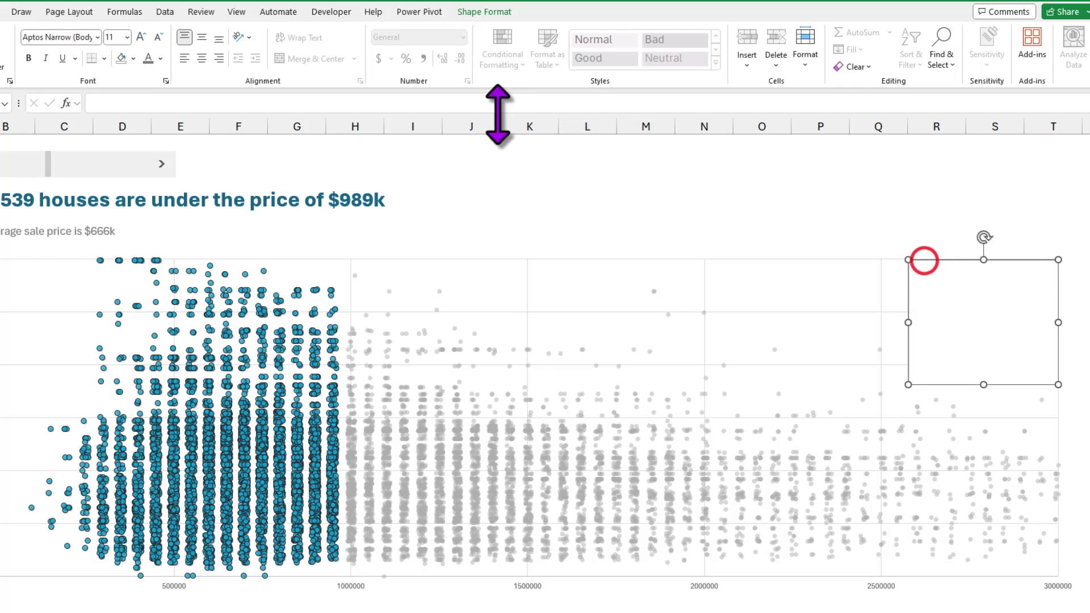
click(501, 103)
text(=)
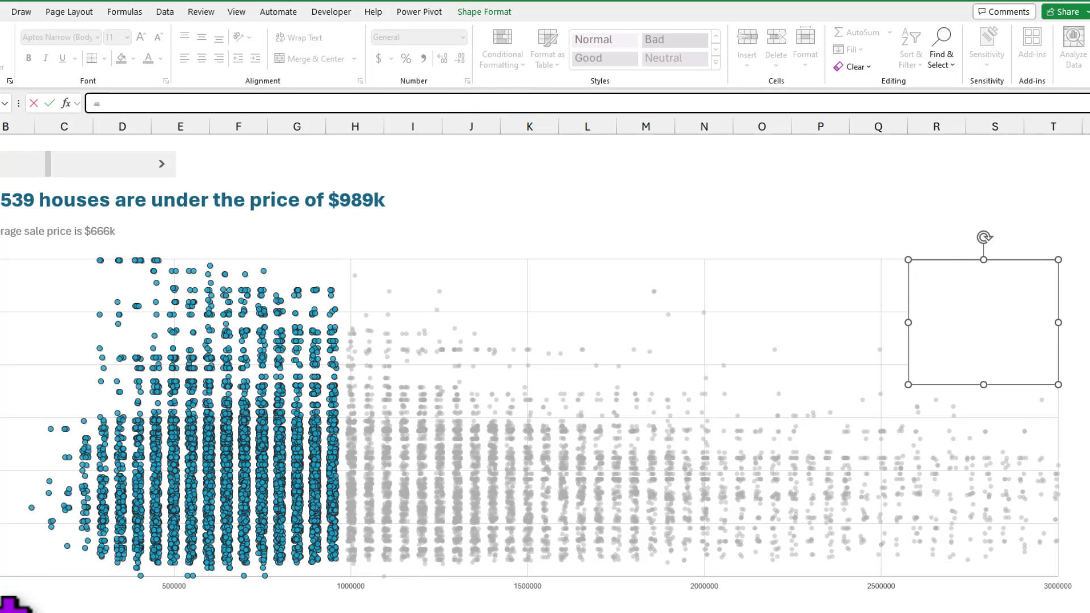
click(17, 603)
click(739, 566)
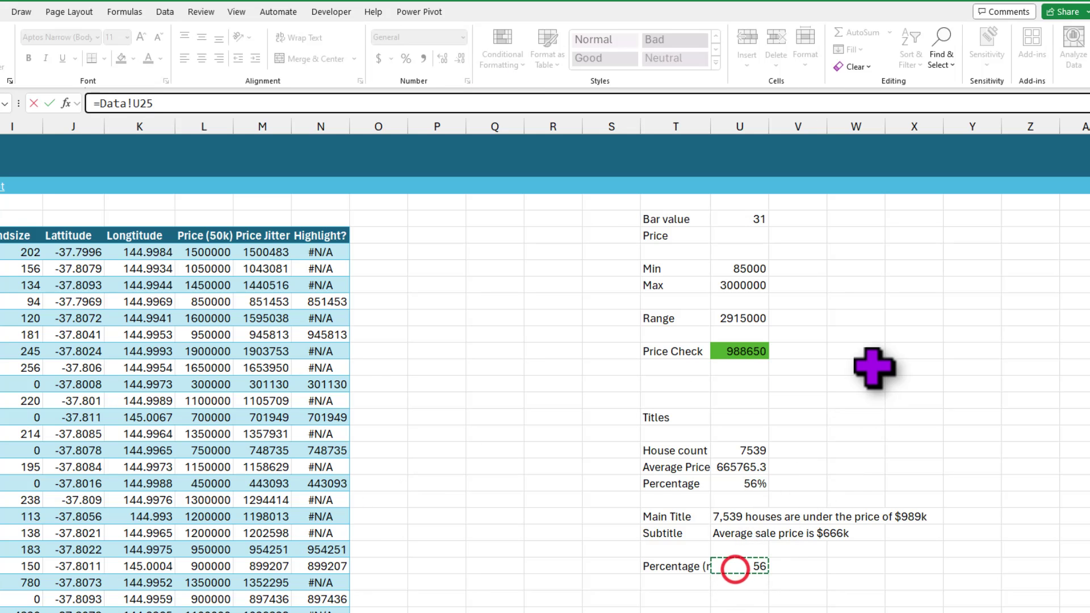
key(Return)
Format the 56 in dark teal Aptos Black at 133, centred horizontally and vertically
click(71, 37)
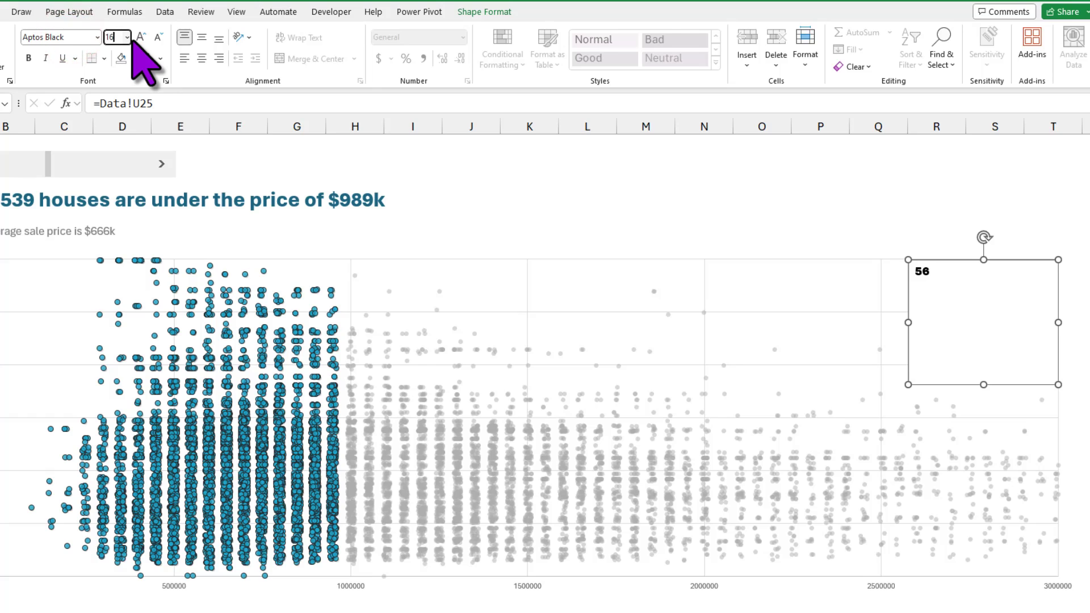
key(Return)
click(143, 37)
click(201, 37)
click(201, 58)
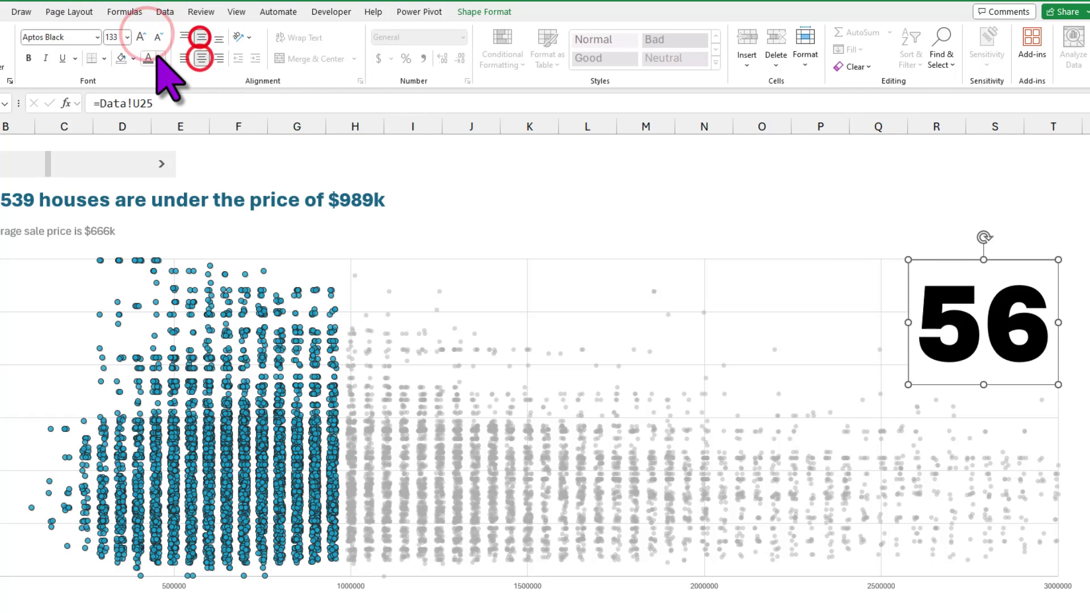
click(161, 58)
click(189, 113)
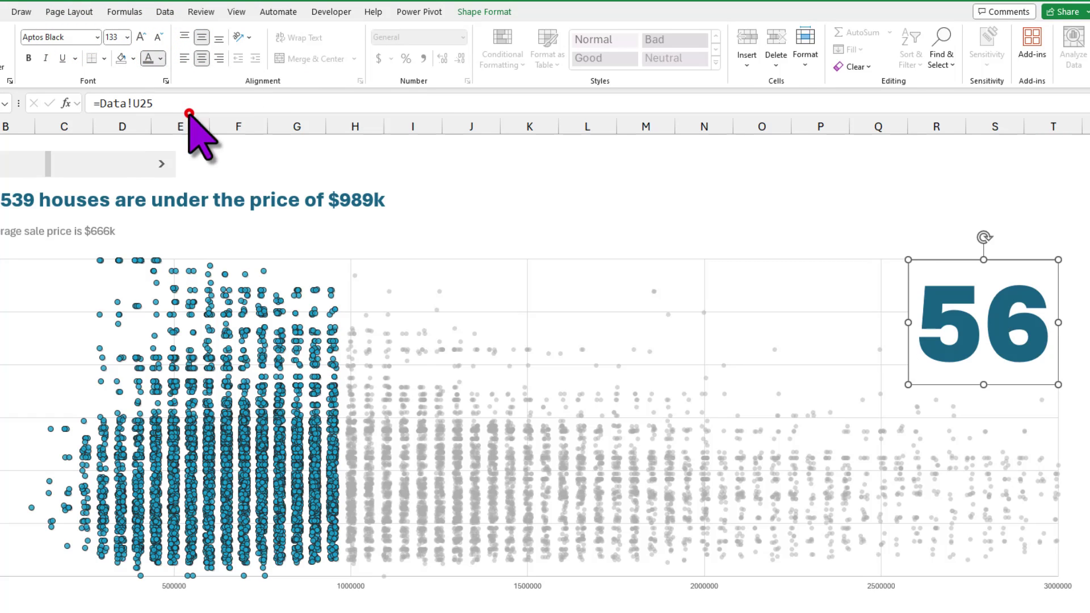
Set the 56 text box's text fill transparency to 50%
click(741, 165)
click(1015, 323)
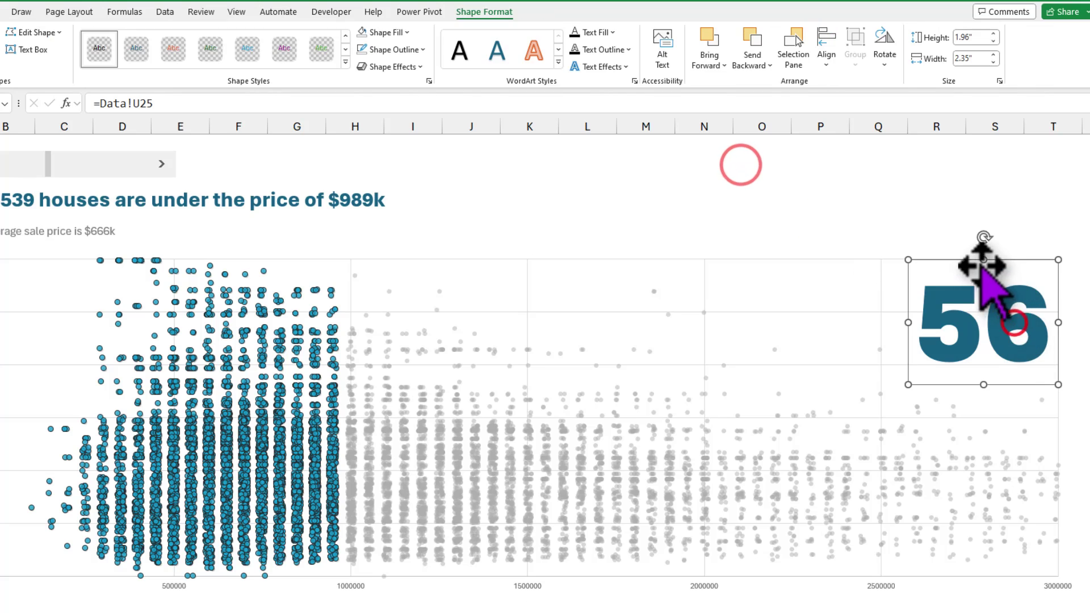
click(959, 261)
double_click(964, 259)
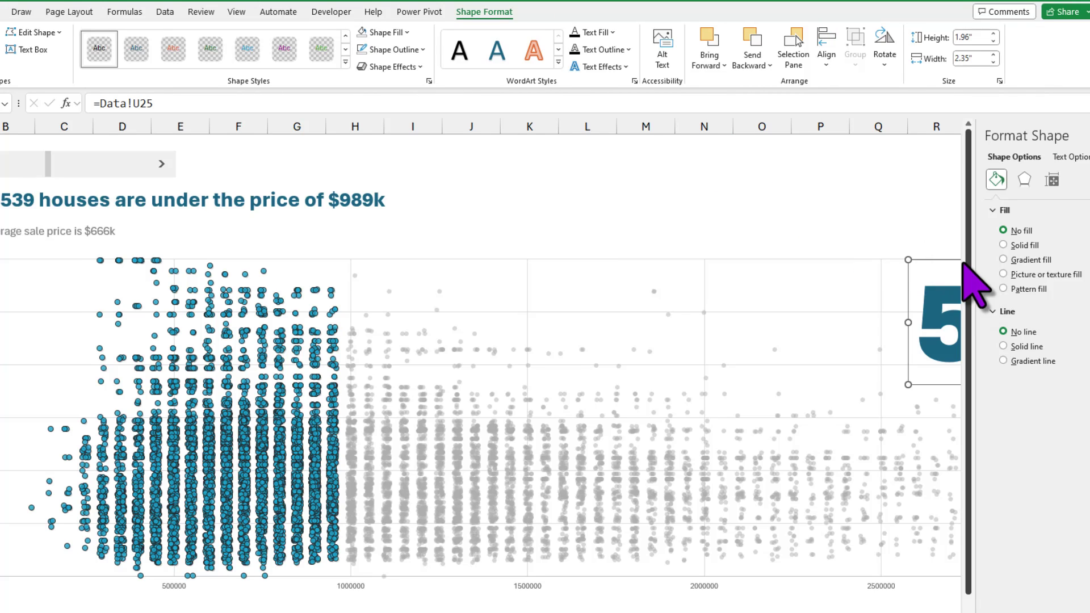
click(1006, 156)
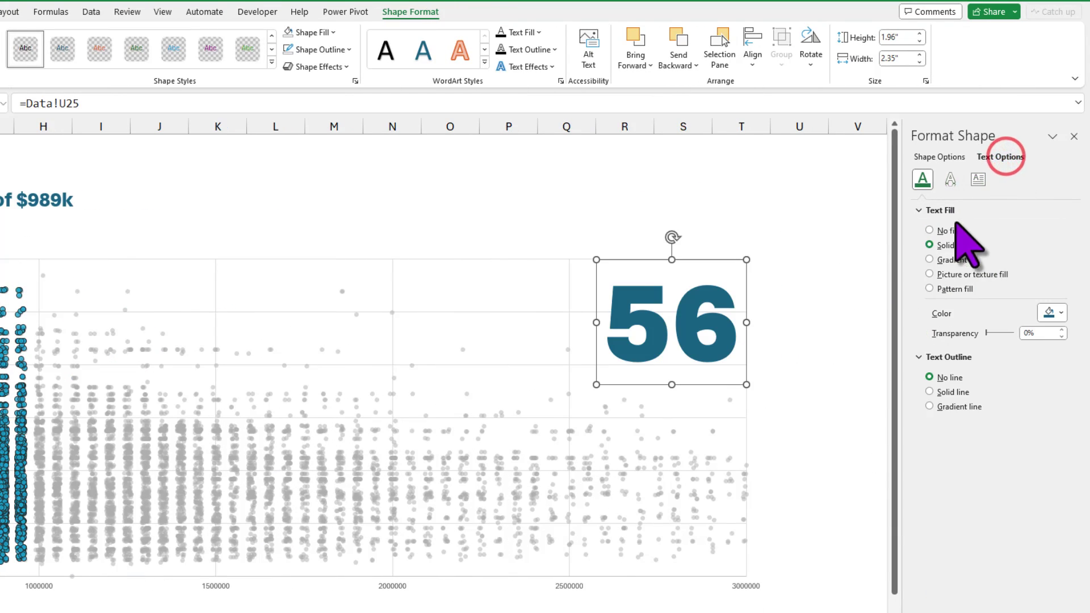
double_click(1031, 333)
text(50)
key(Return)
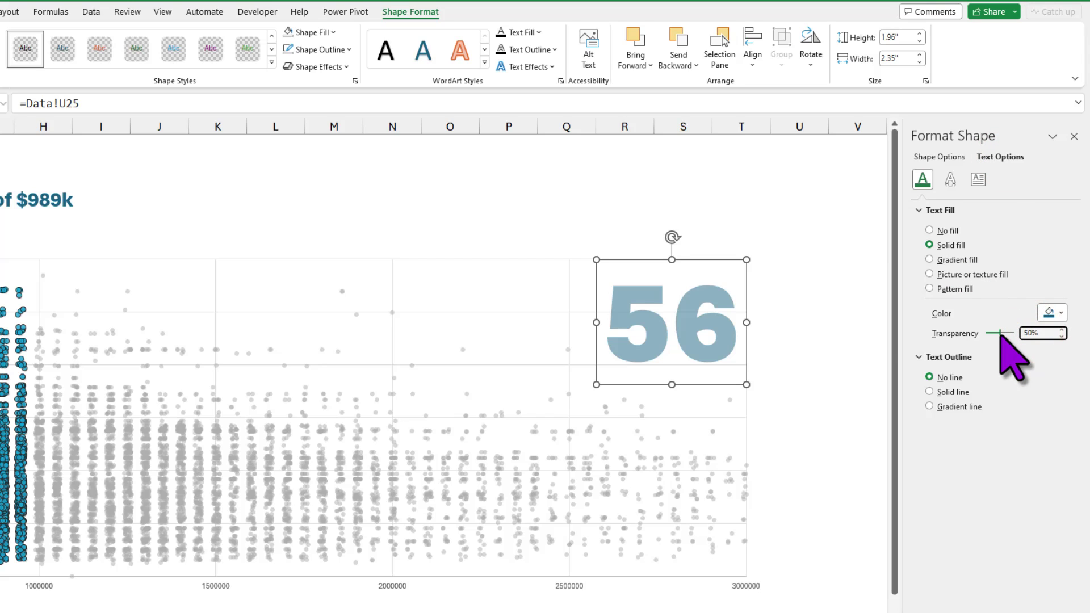
click(780, 373)
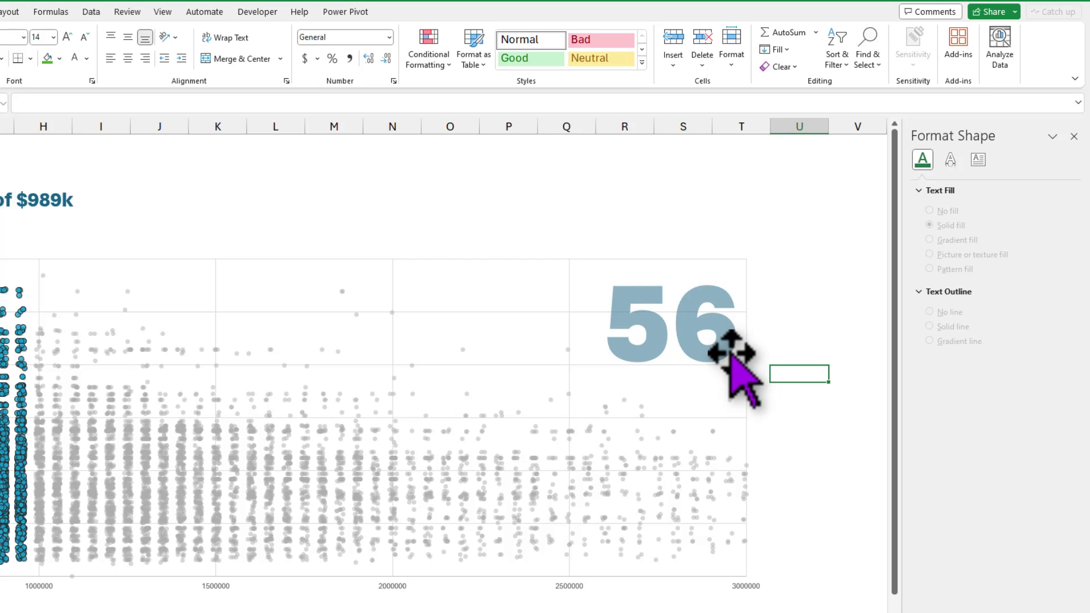
Add a small text box reading '%' just after the big 56 and set its font to match
click(0, 11)
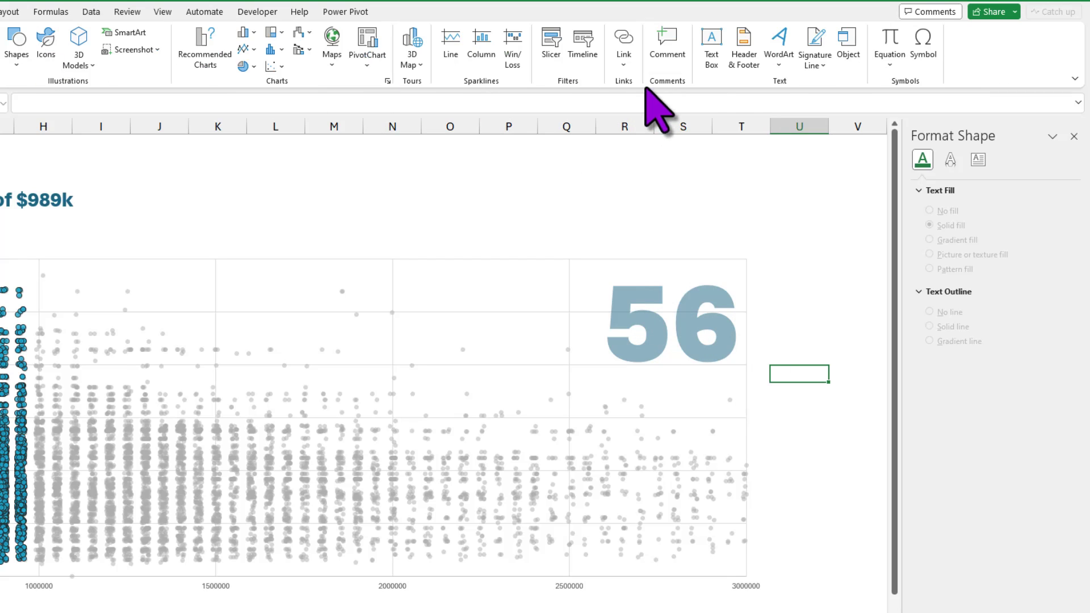
click(711, 46)
drag(723, 339, 747, 366)
click(229, 102)
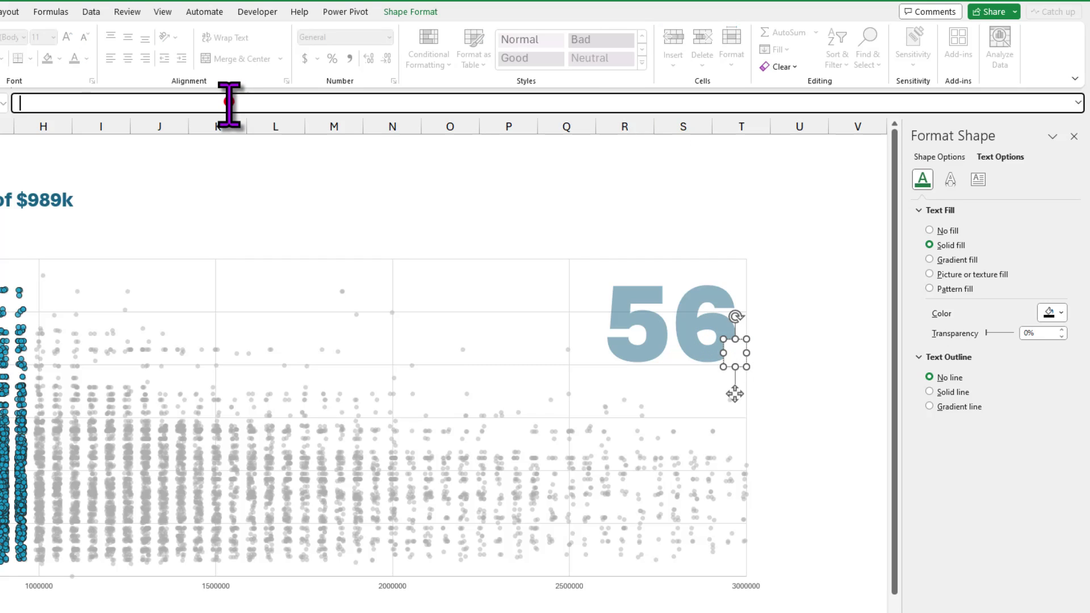
click(734, 351)
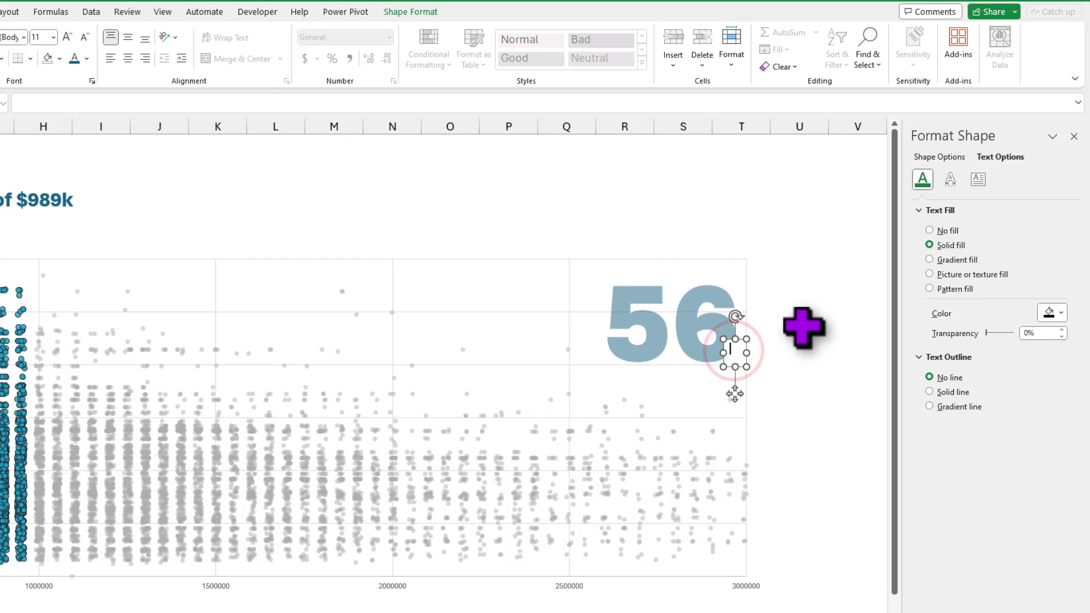
text(%)
click(23, 37)
click(12, 129)
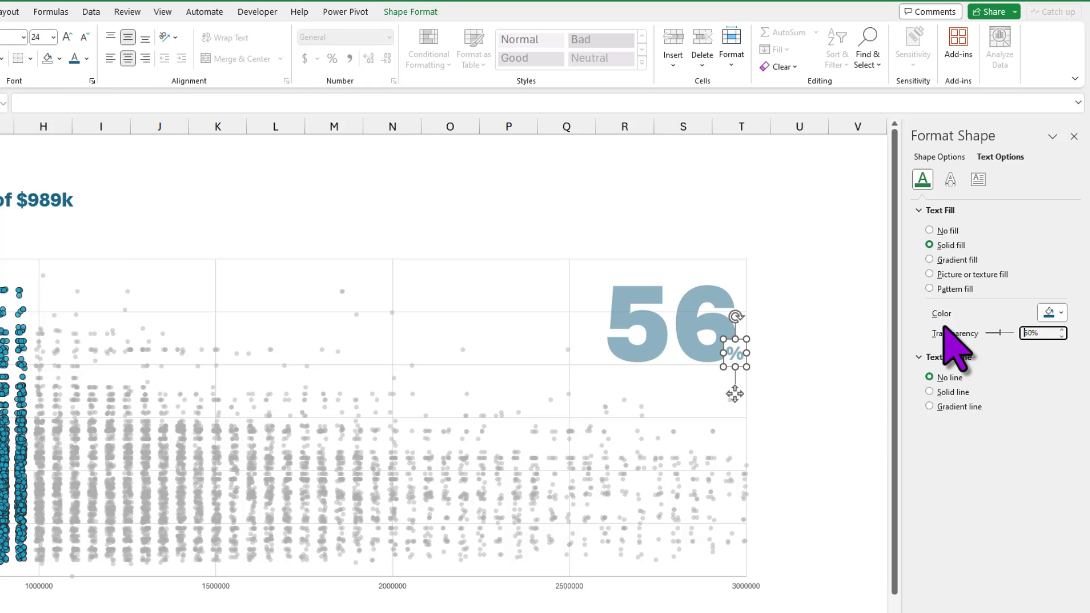
key(Escape)
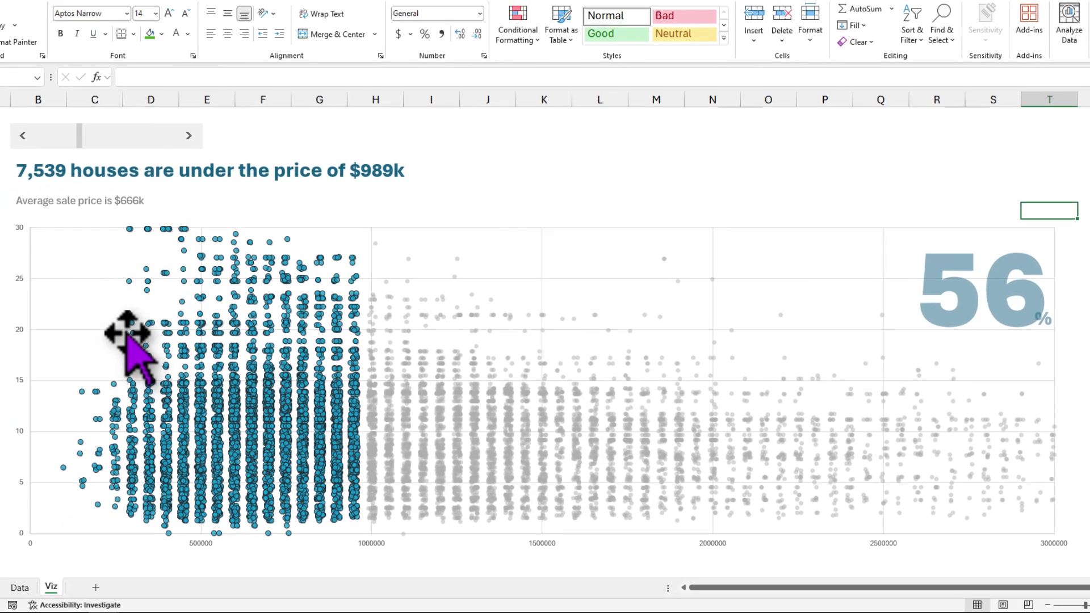
click(199, 539)
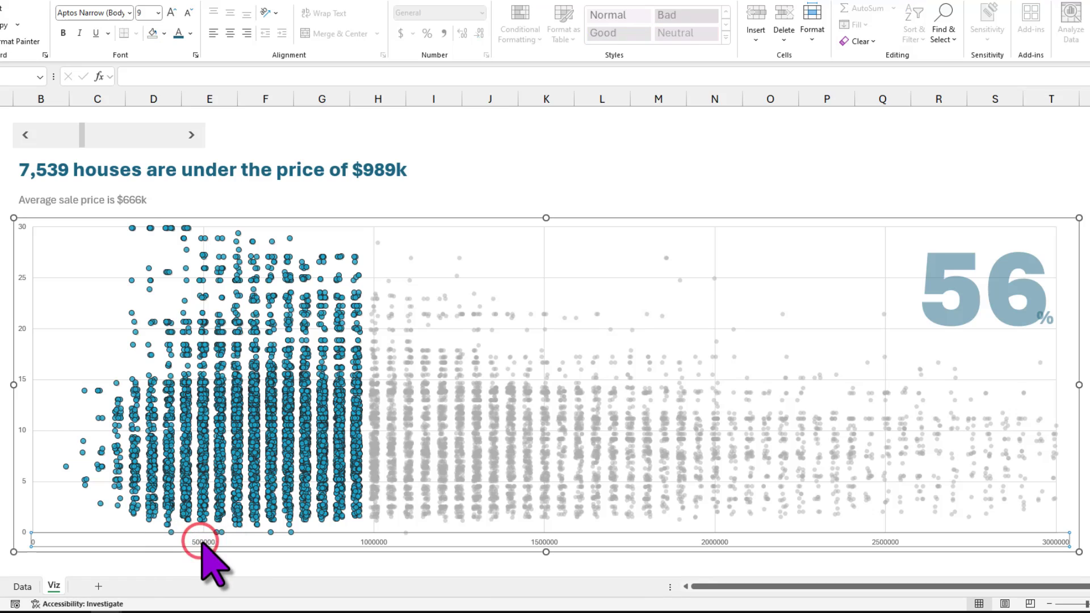
Give the horizontal price axis the custom number format $#,###,k so labels read $500k to $3,000k
double_click(204, 544)
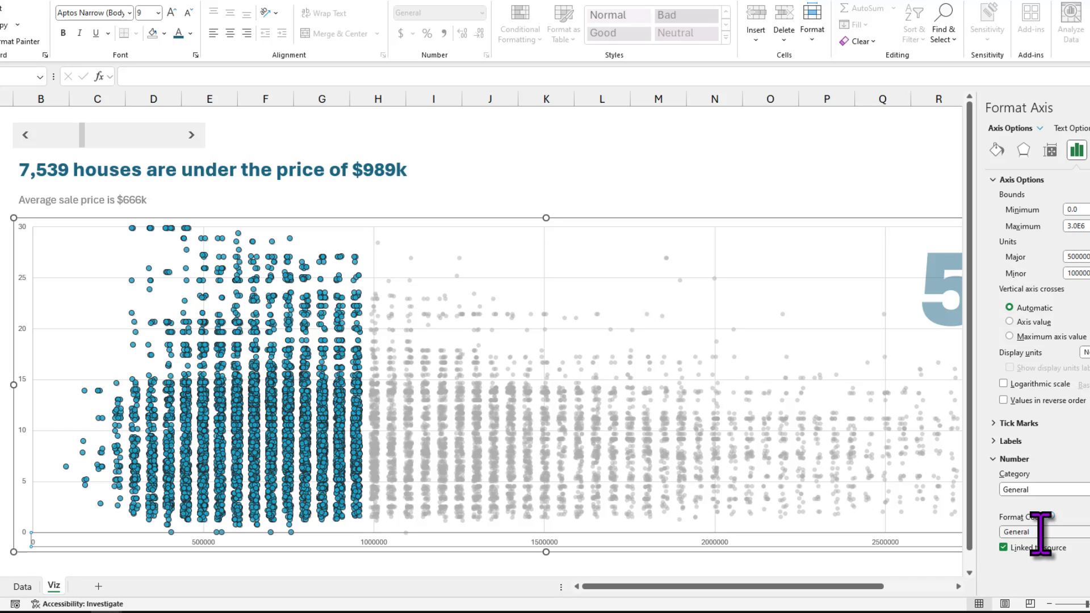
double_click(1040, 532)
text($)
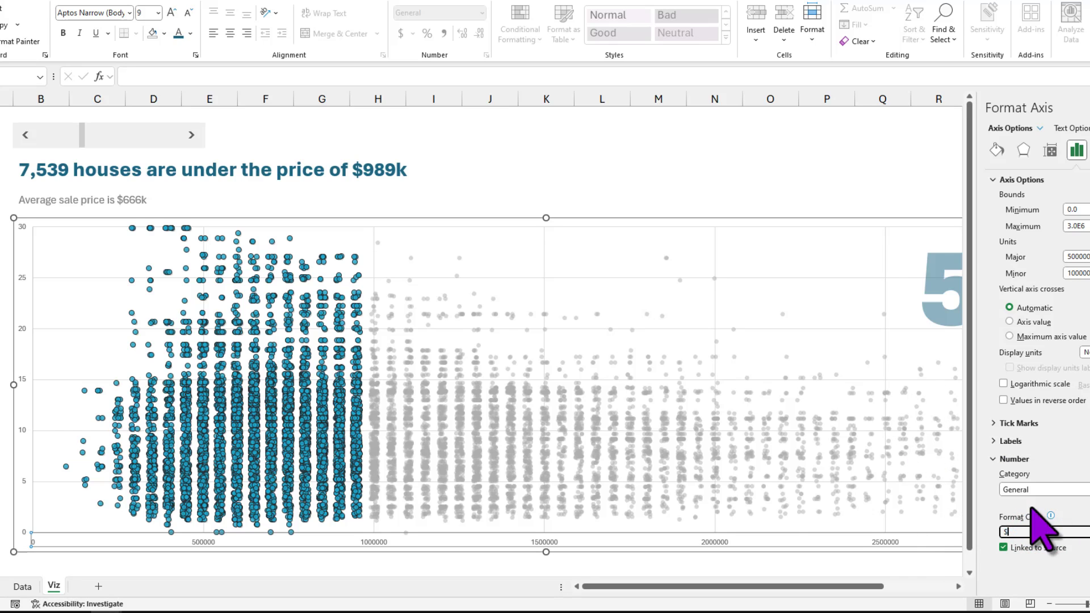
text(#,###,k)
key(Return)
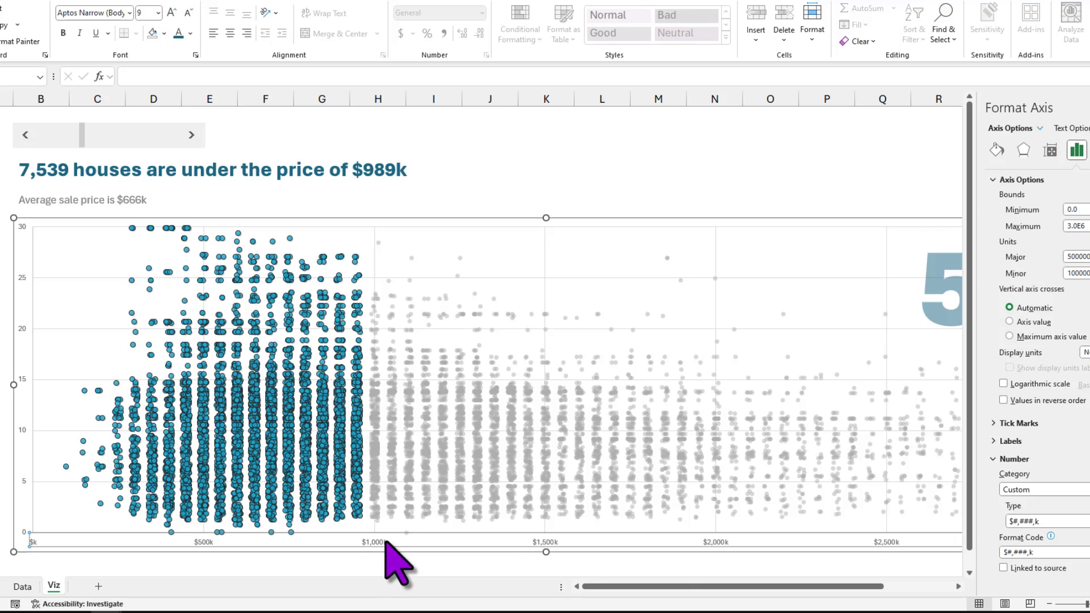
key(Escape)
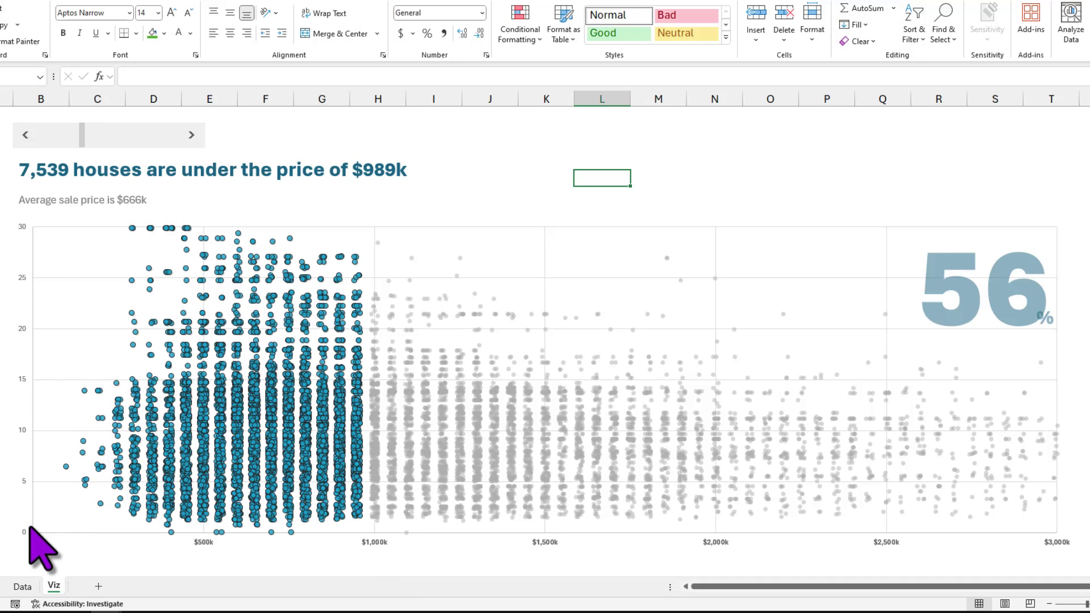
click(43, 371)
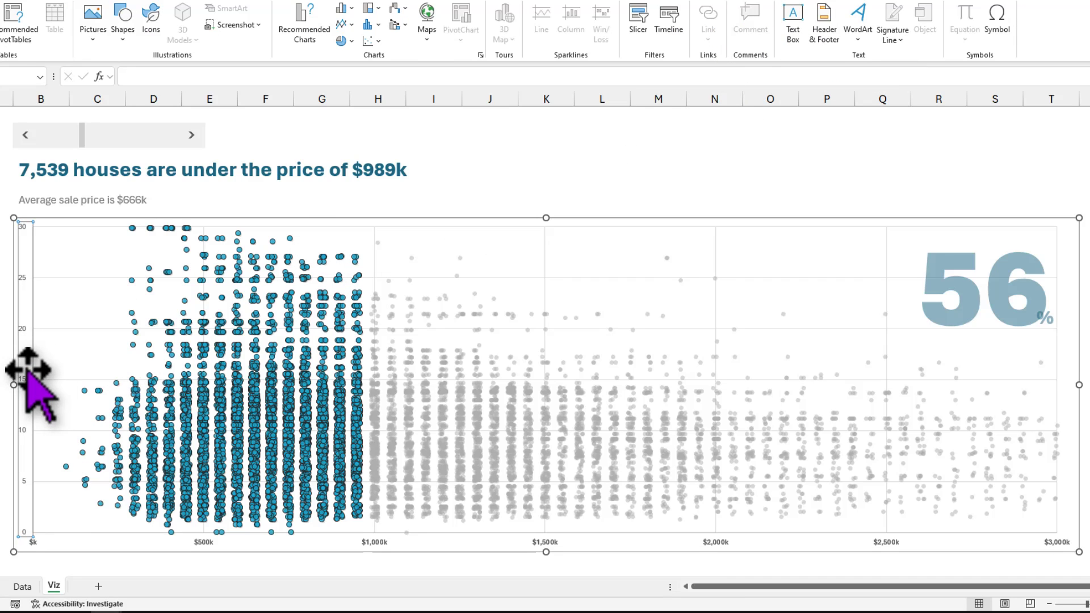
Add a centred, upward-rotated 'Distace to CBD' text box along the chart's left edge
click(793, 16)
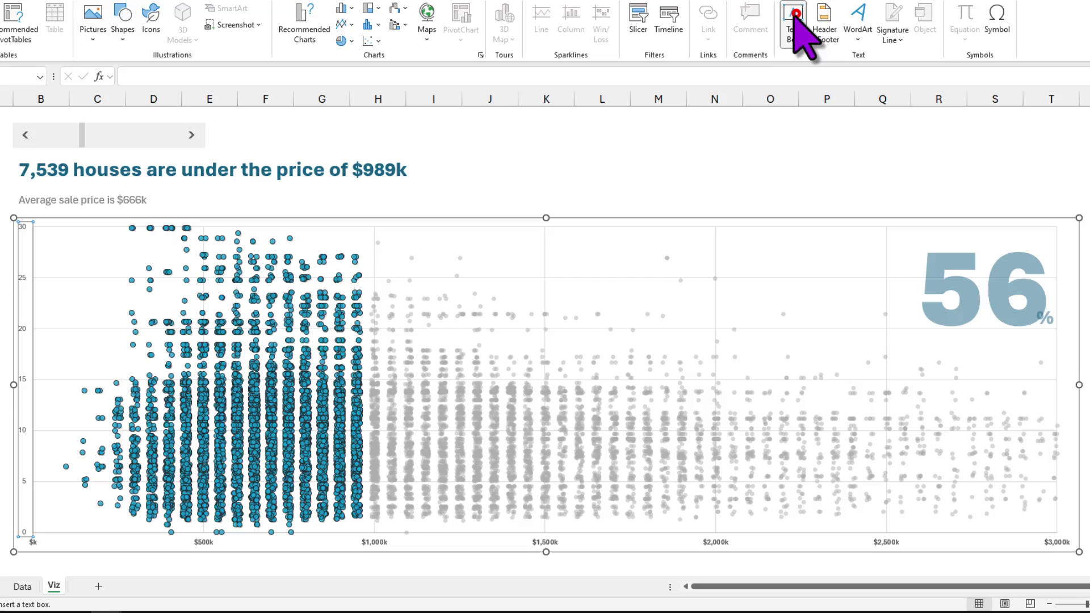
drag(42, 328, 62, 460)
text(Distace to CBD)
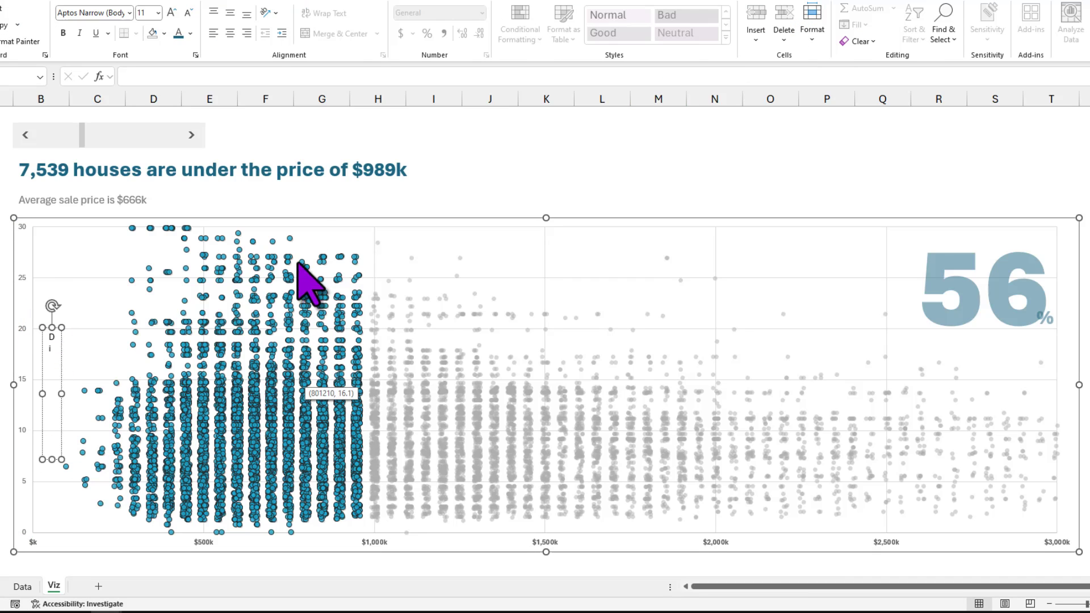
click(268, 13)
click(311, 83)
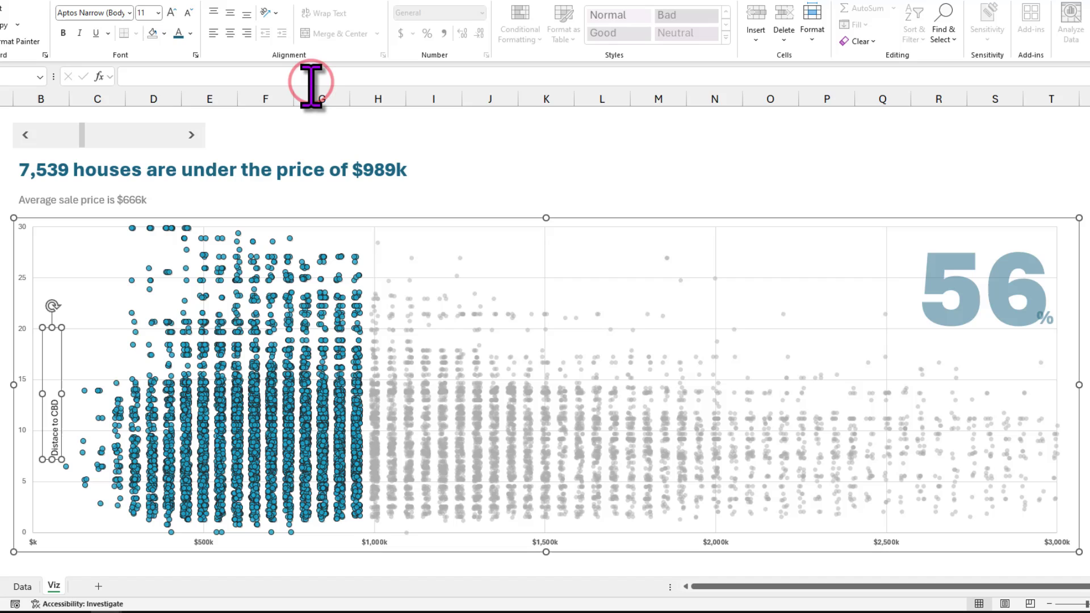
click(230, 32)
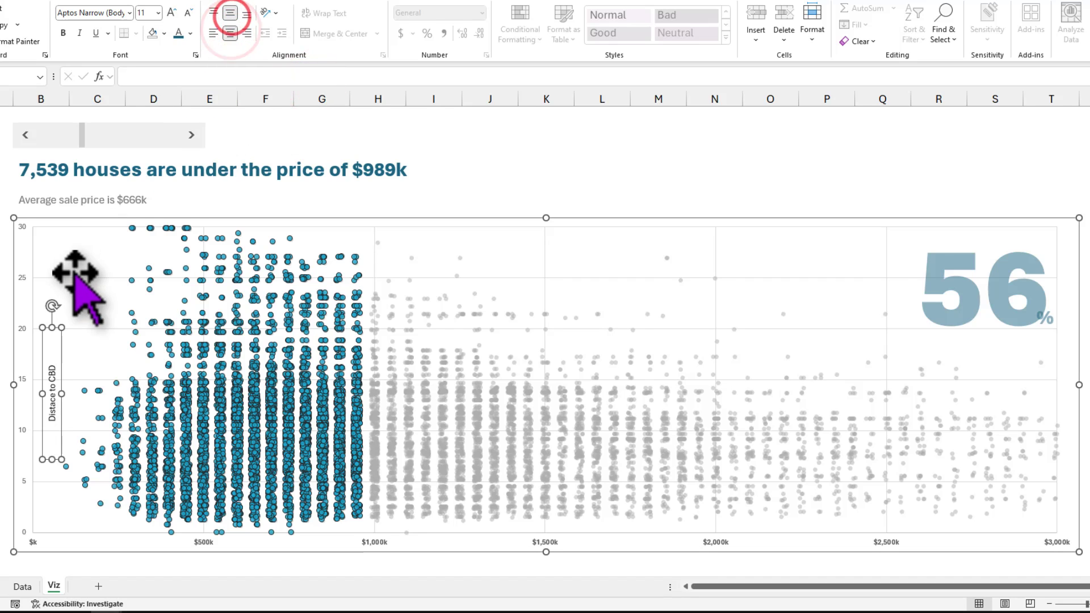
click(535, 190)
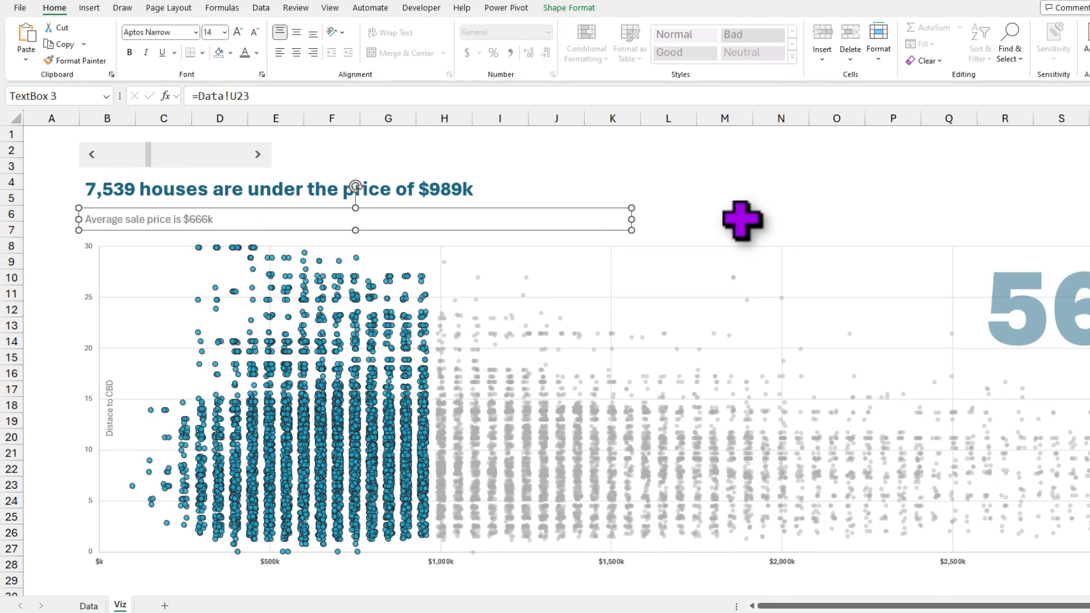
Insert a tall building icon and a barn-with-sun farm icon from the icon library
click(741, 220)
click(89, 8)
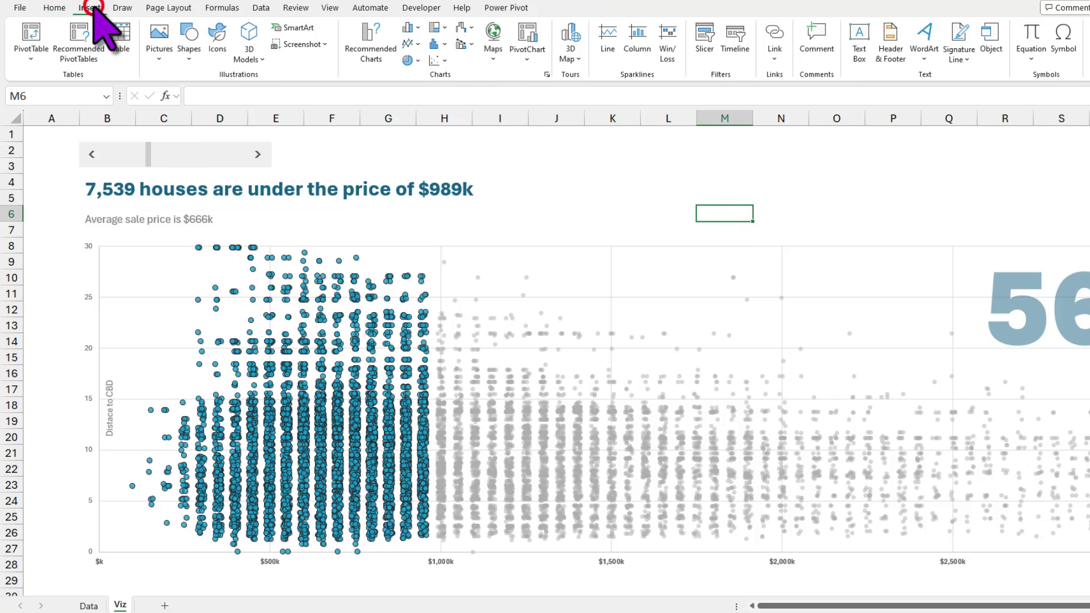
click(214, 38)
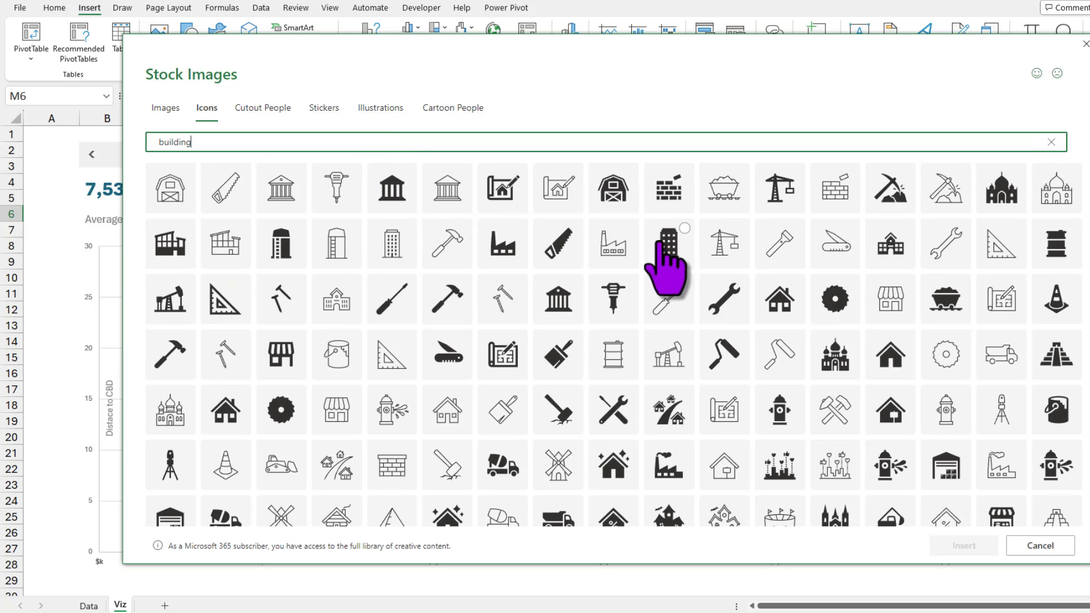
click(667, 244)
click(419, 142)
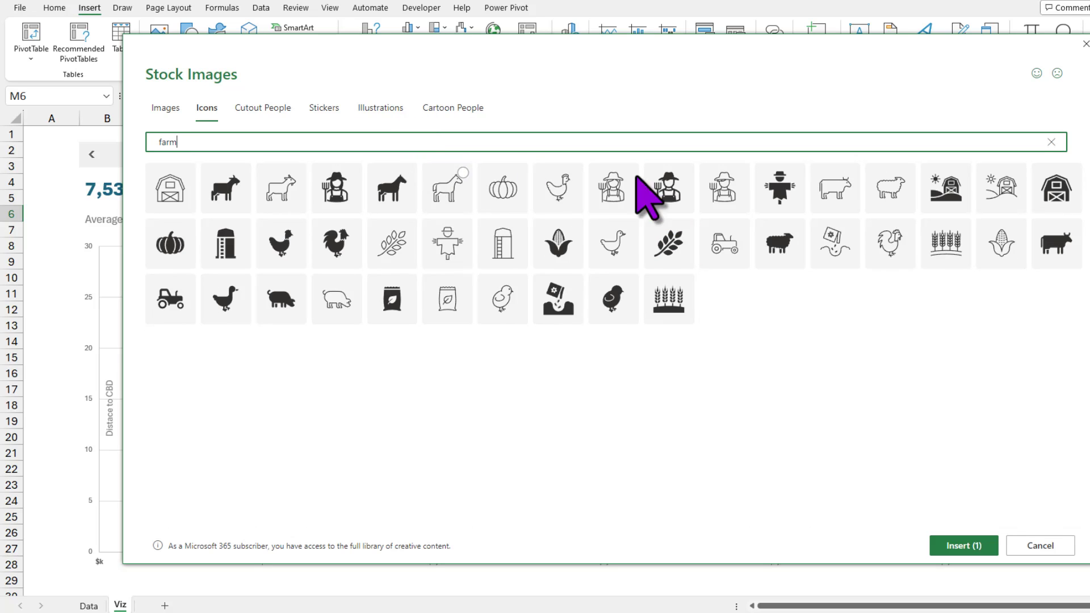
click(947, 180)
click(964, 546)
click(840, 170)
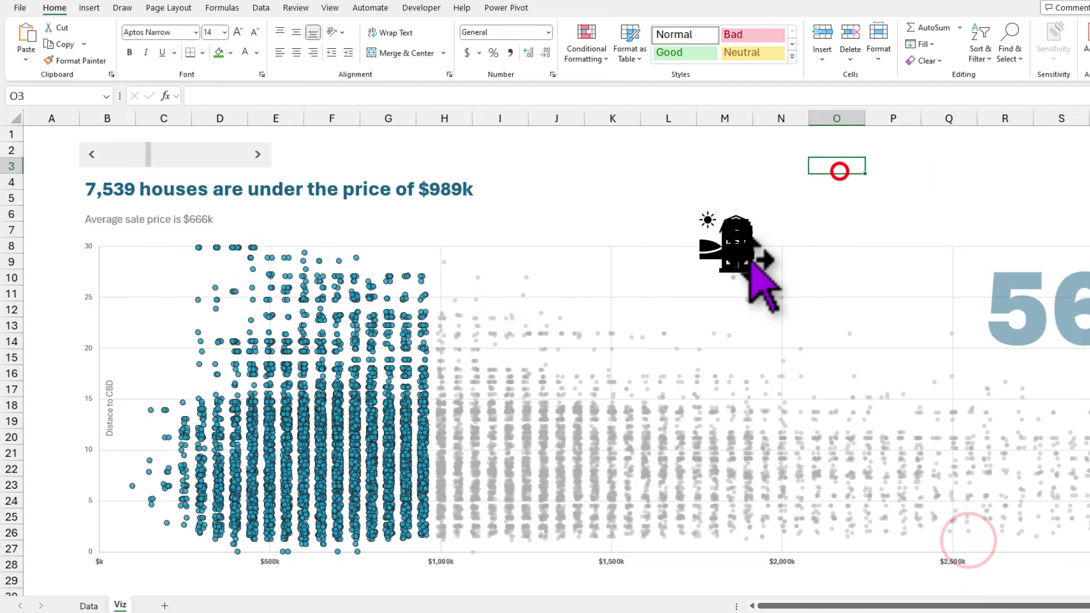
Place the building at the chart's bottom-left and shrink the barn to about 0.41 inch at top-left
drag(750, 262, 100, 537)
click(729, 251)
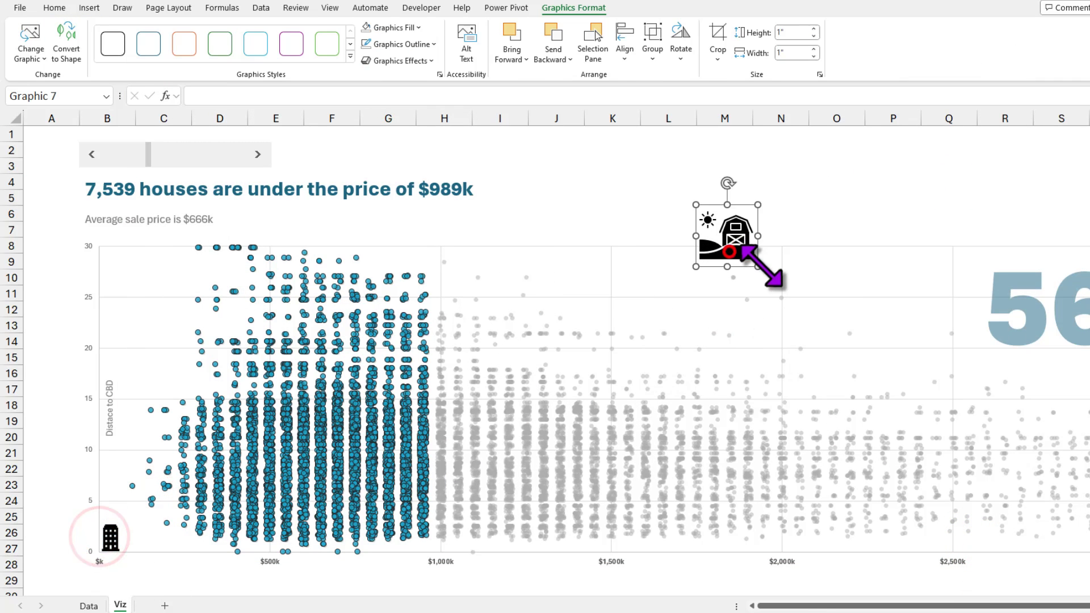
drag(759, 266, 717, 227)
drag(711, 219, 114, 259)
Fill both the building and barn icons with grey
shift+click(112, 539)
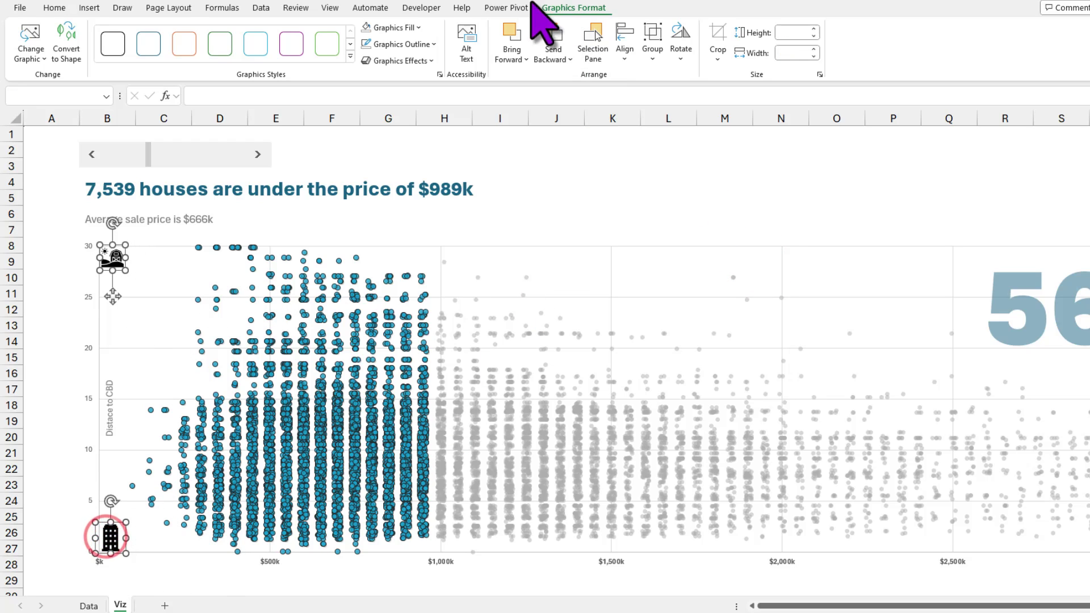
click(411, 27)
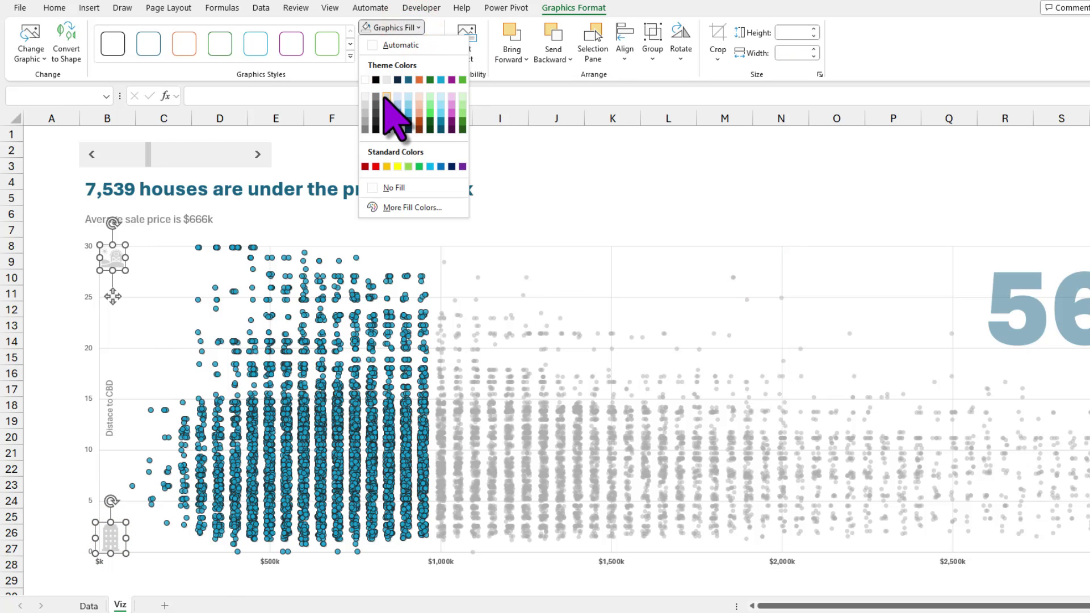
click(385, 97)
click(669, 151)
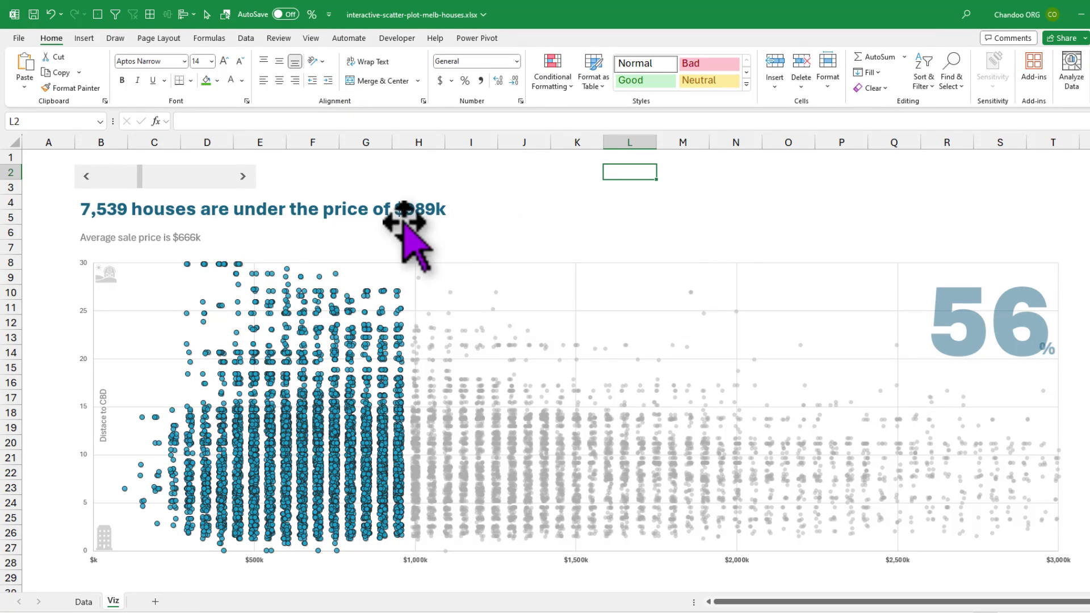
Raise the price threshold two steps, then copy the MELBOURNE title and picture from melb-housing-data
click(243, 176)
click(243, 177)
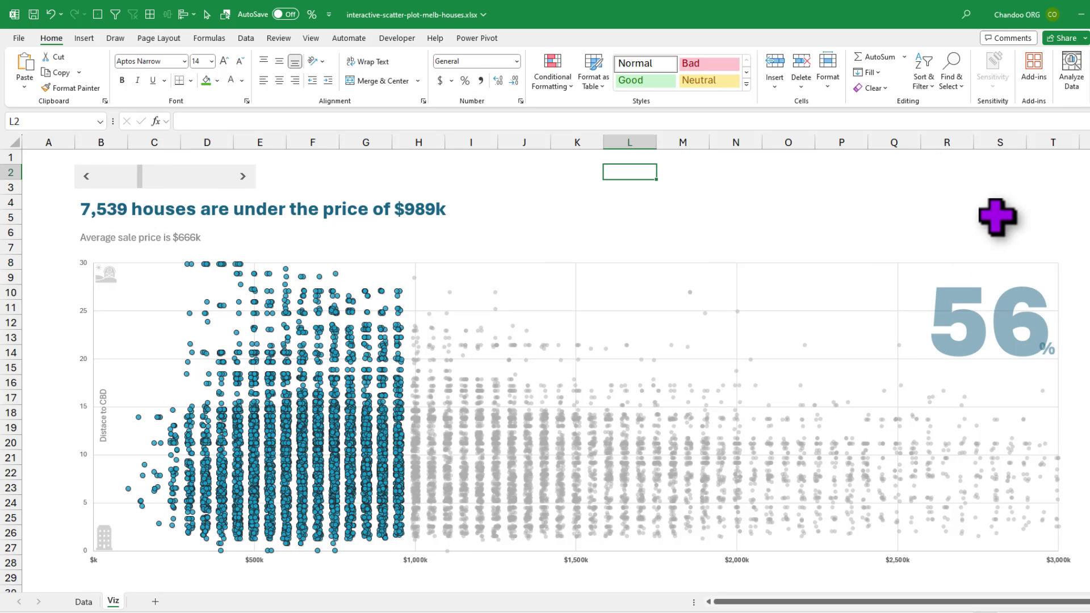
click(193, 612)
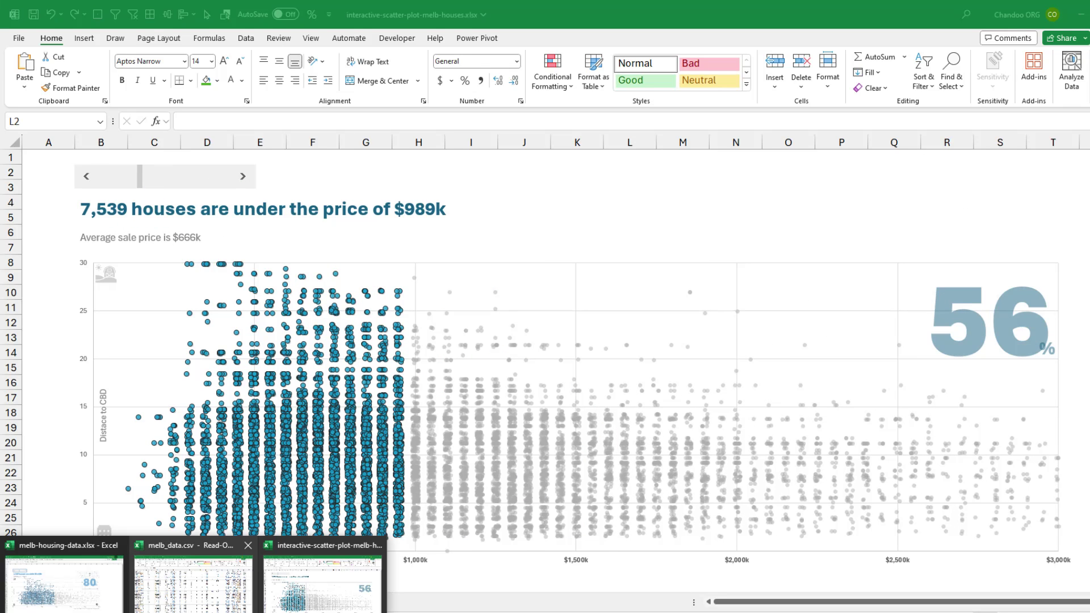
click(83, 598)
click(841, 165)
shift+click(905, 201)
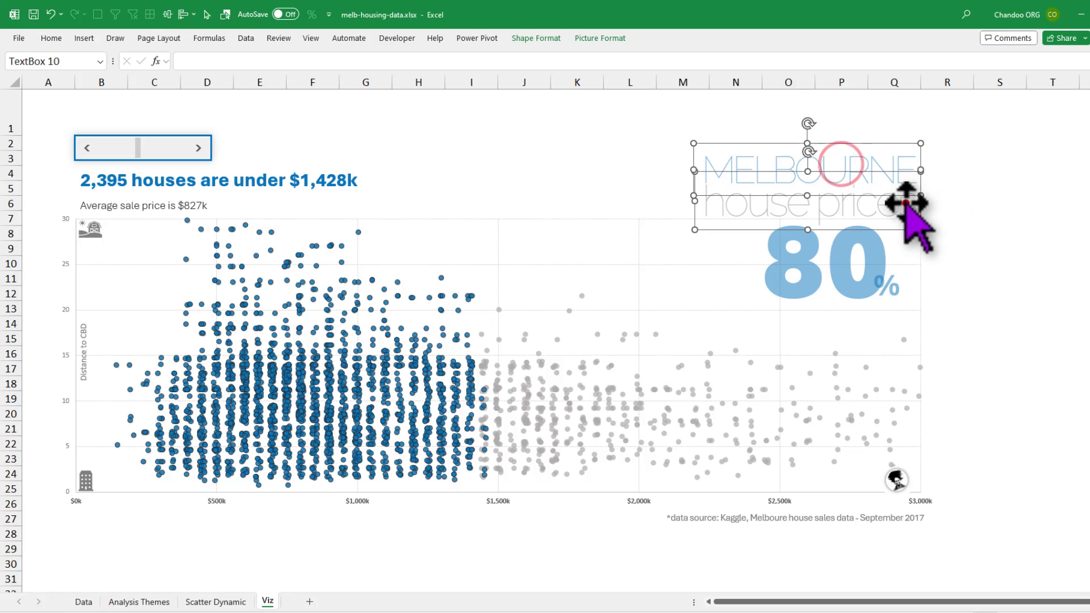
key(ctrl+c)
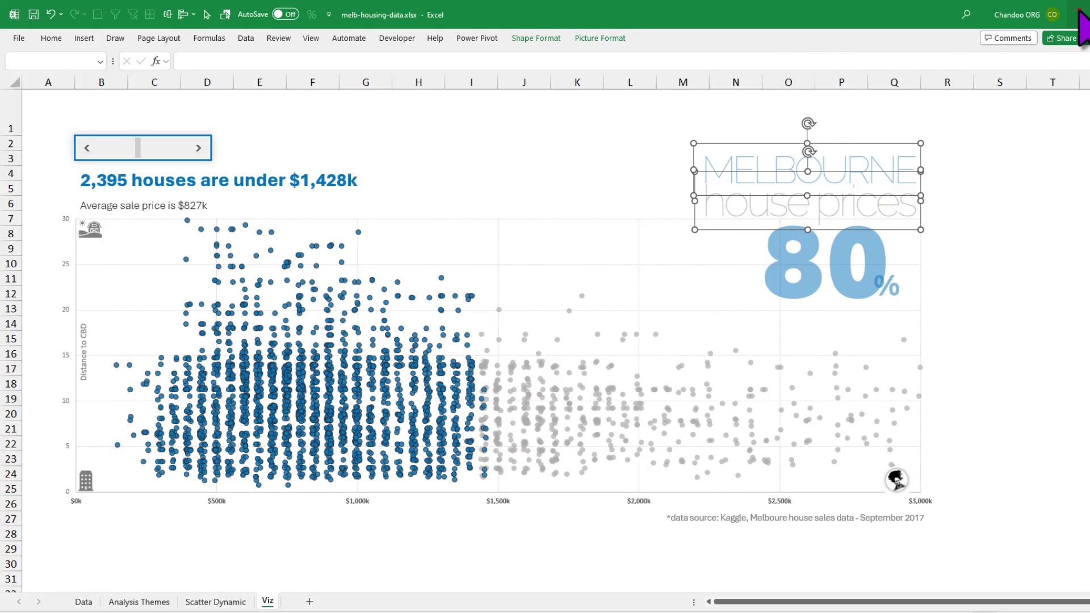
Paste the MELBOURNE house prices title into the scatter chart's top-right corner above the percentage
click(1082, 15)
key(ctrl+v)
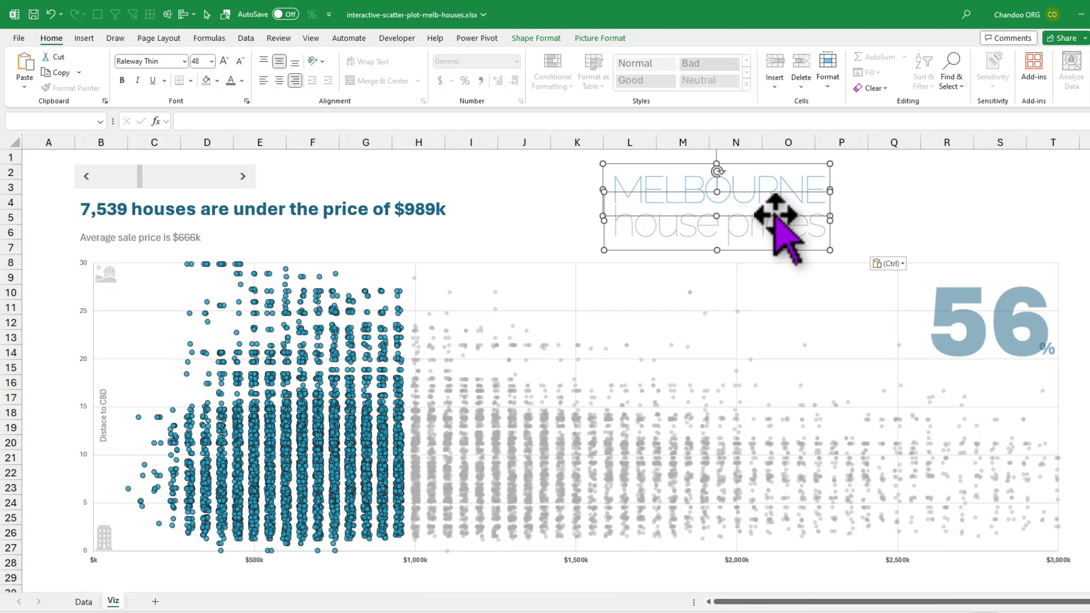
drag(775, 216, 1009, 228)
click(1083, 245)
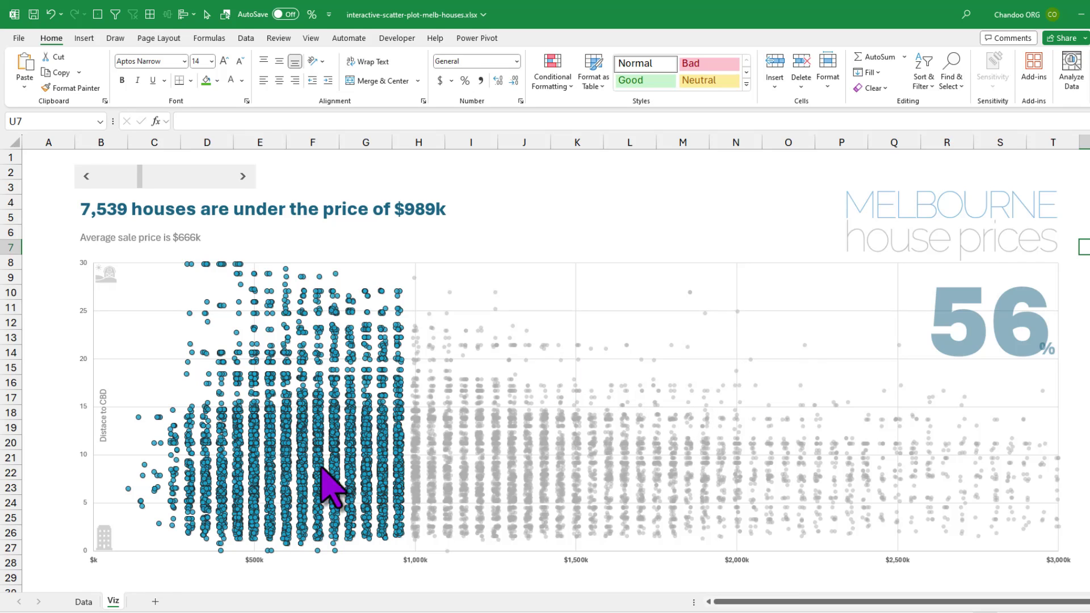
mouse_move(559, 262)
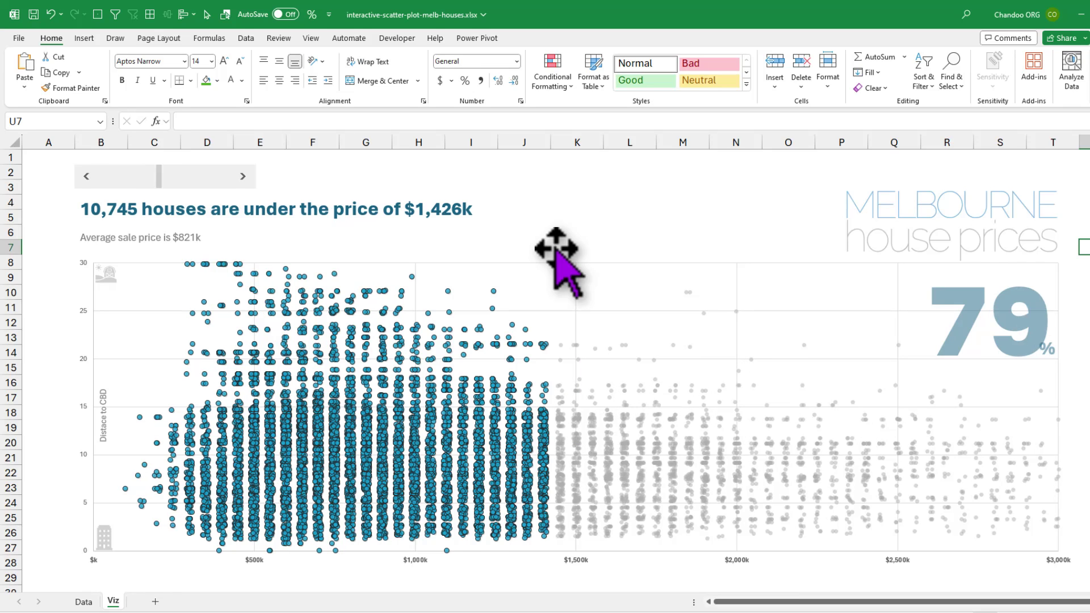